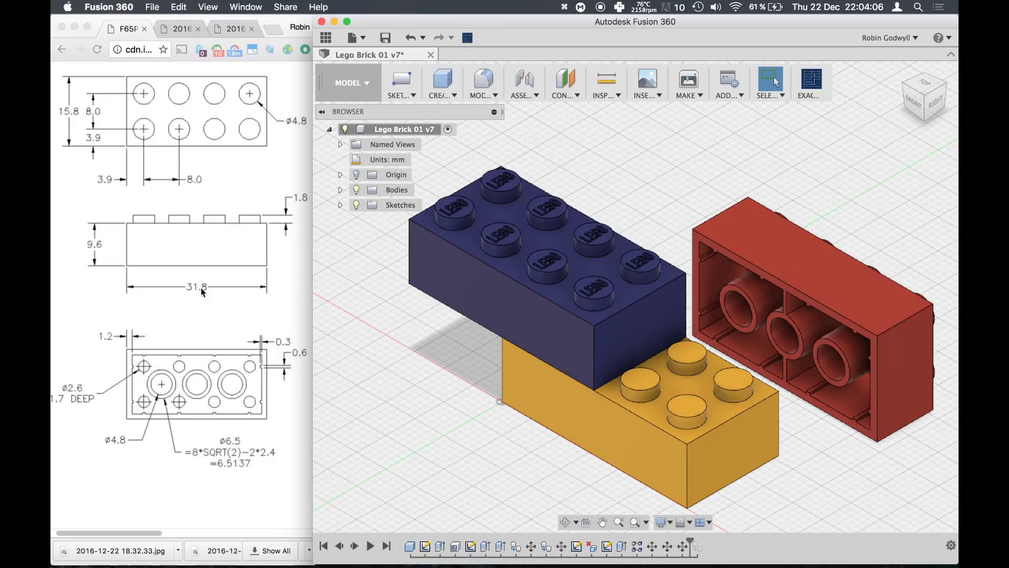
Examine the two reference photos of the brick and its dimensioned drawing in the browser, and return to Fusion 360.
click(180, 26)
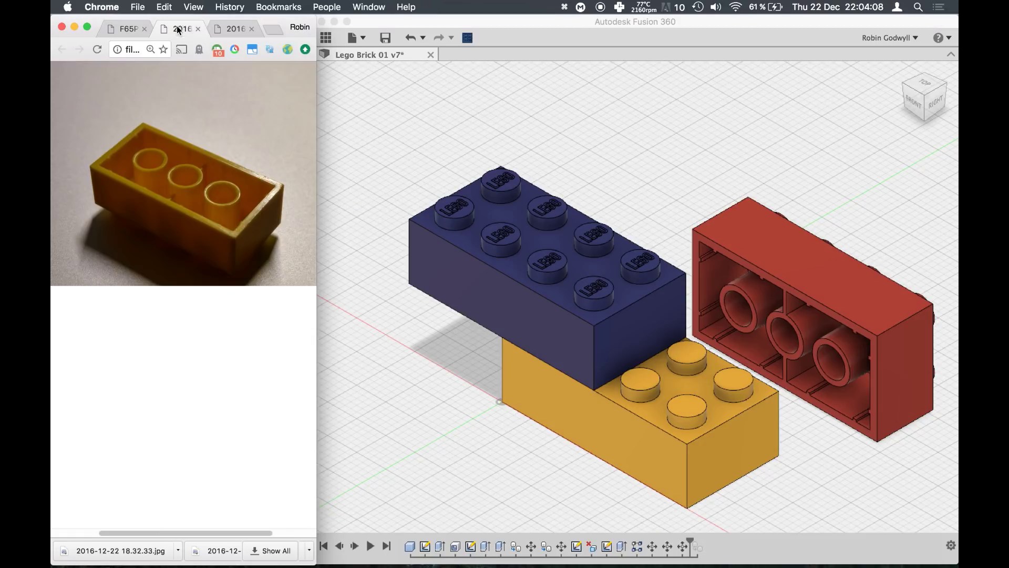
click(220, 30)
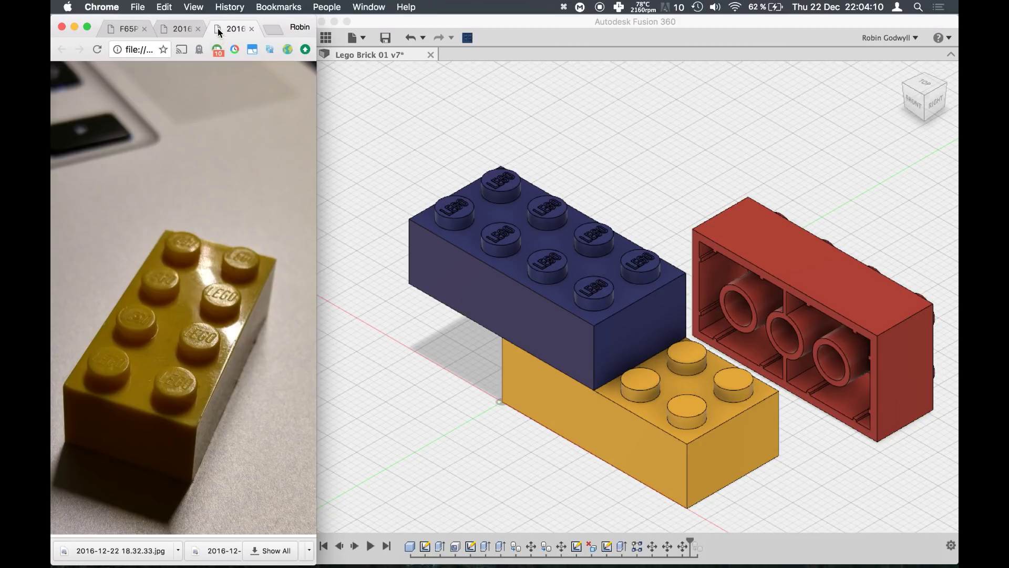
click(122, 28)
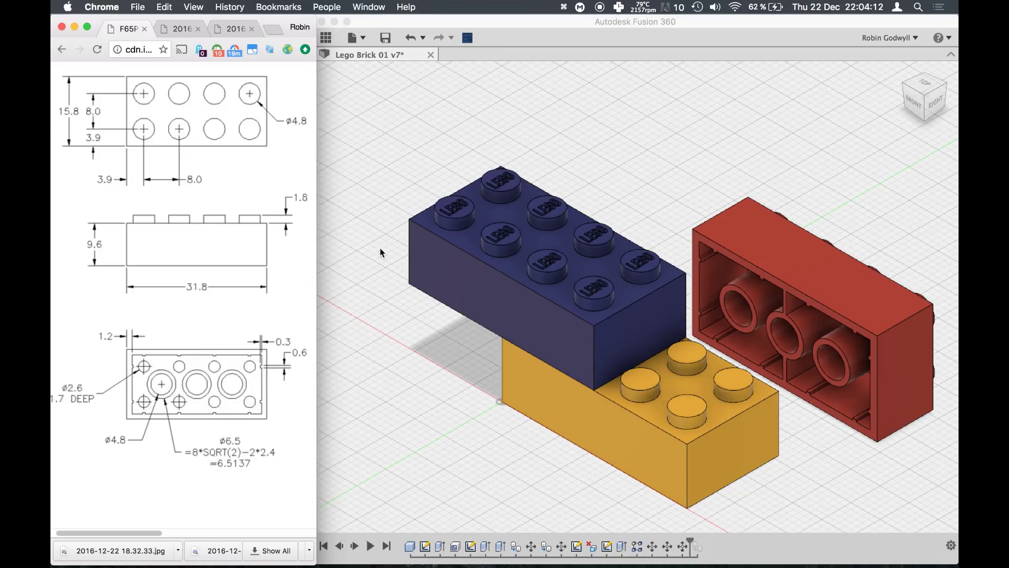
click(688, 197)
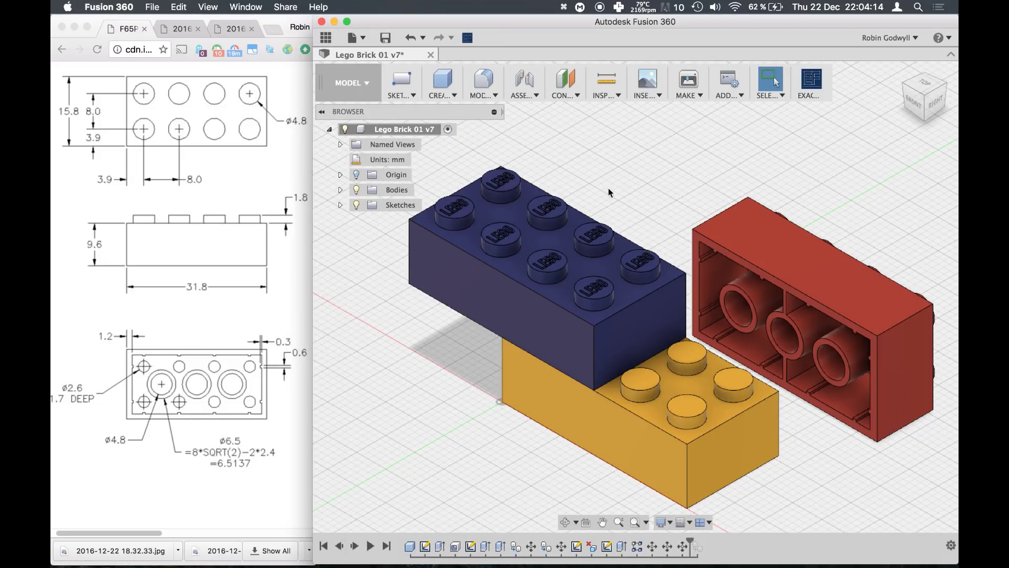
Create a new design and save it as "Lego Brick 02" in Demo Project.
click(357, 38)
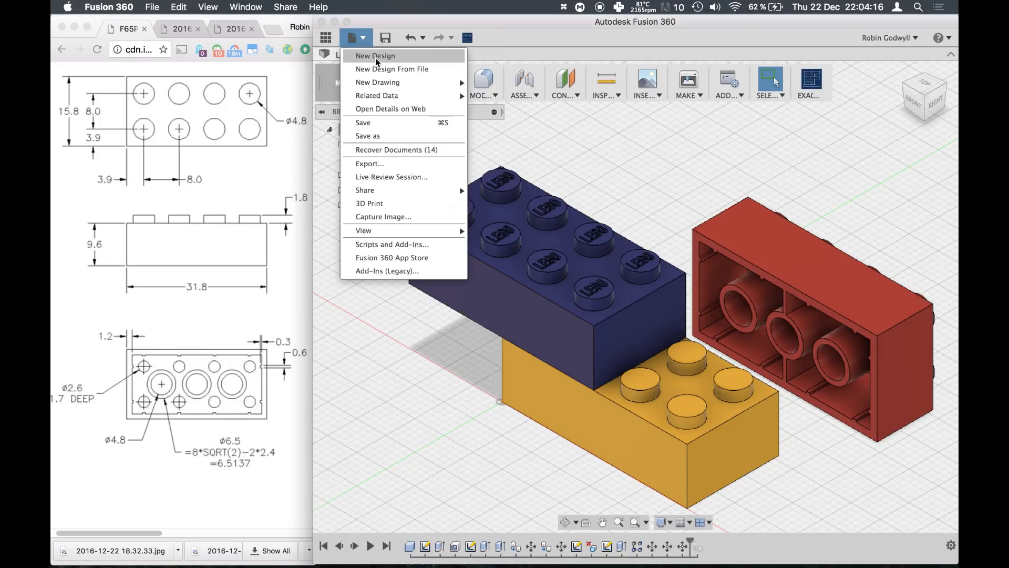
click(375, 56)
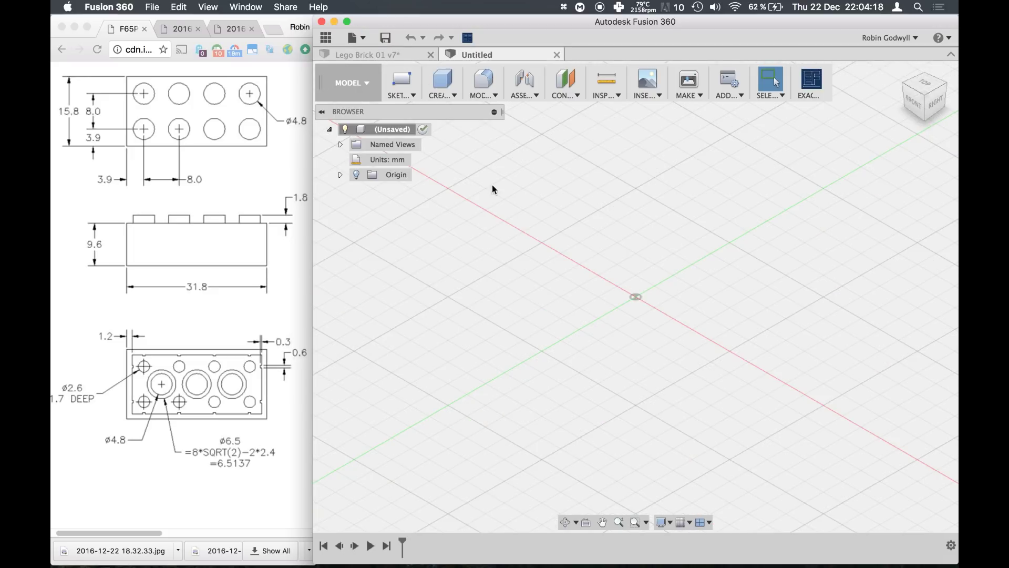
key(super+s)
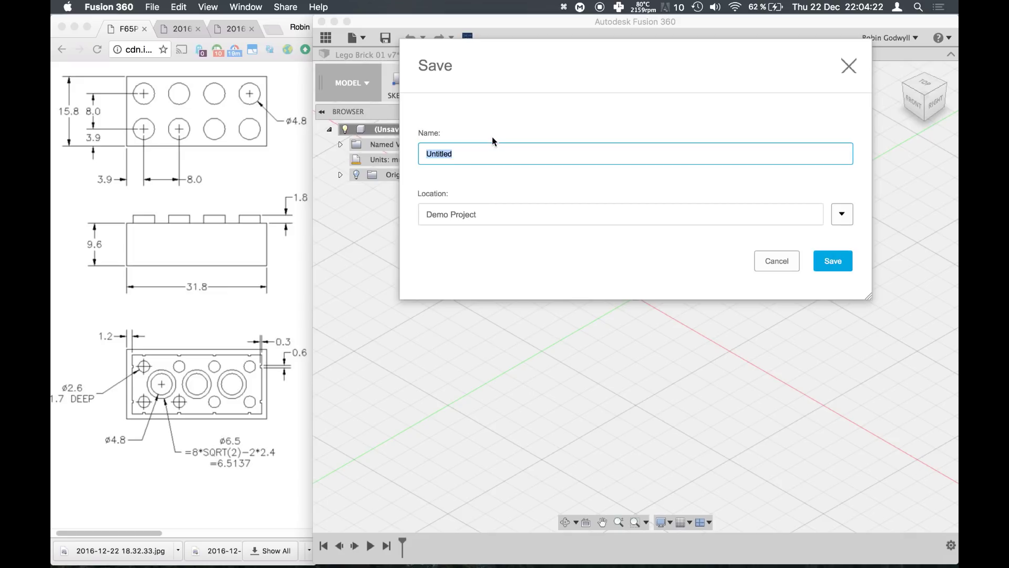
text(Lego )
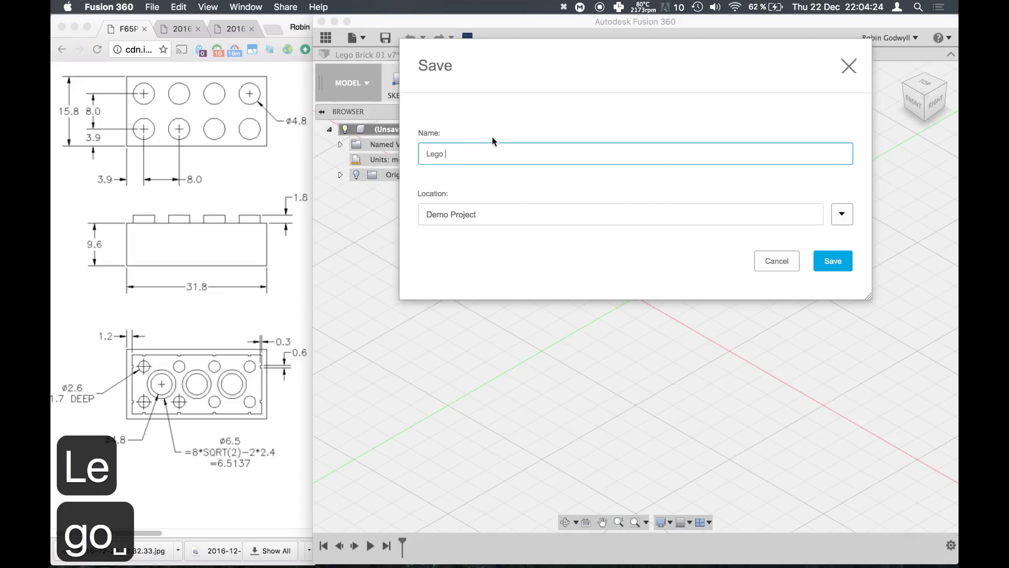
text(Brick 02)
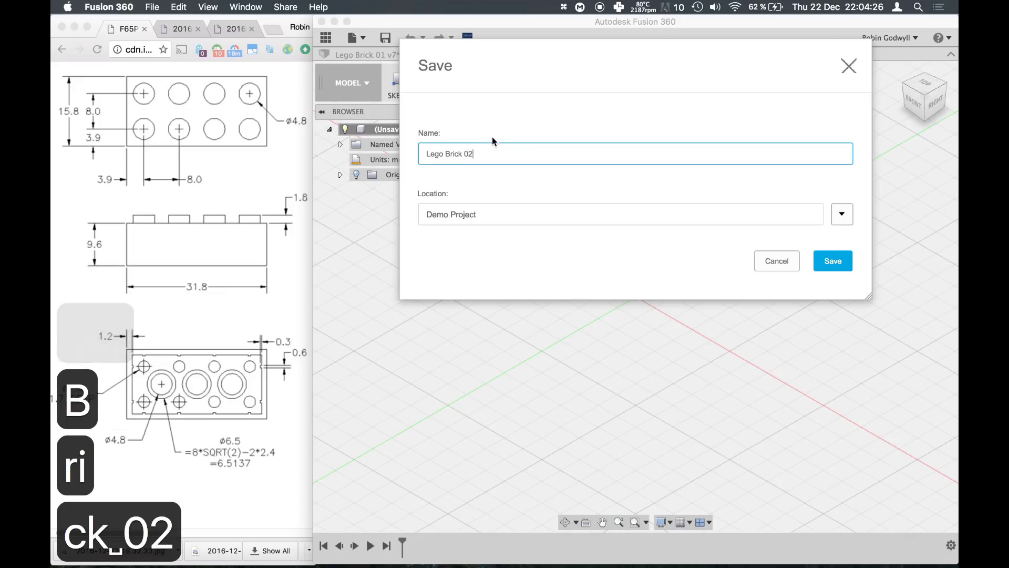
key(Return)
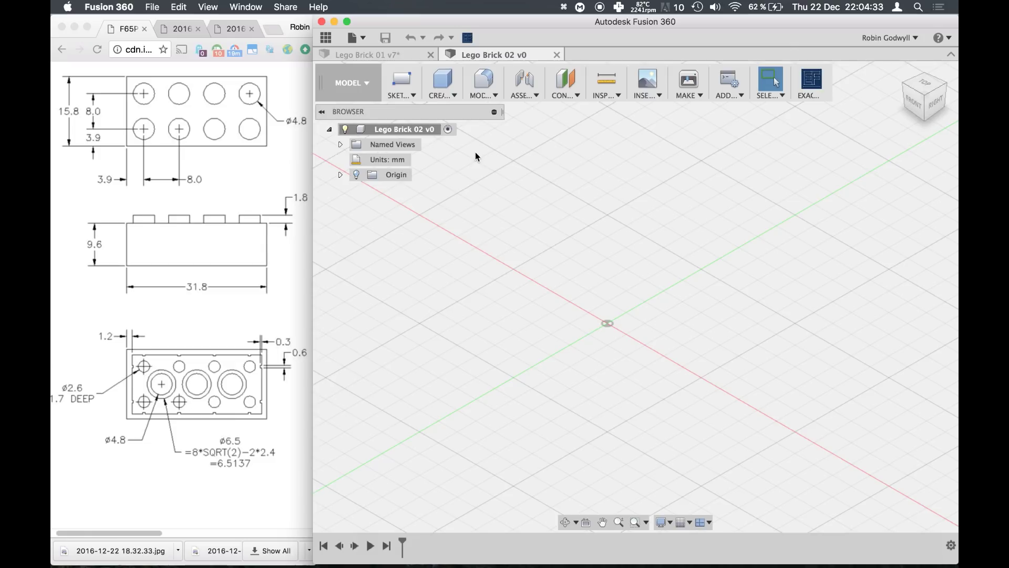
Sketch a two-point rectangle on the horizontal origin plane, starting at the origin, 15.8 mm wide and 31.8 mm long.
click(402, 96)
mouse_move(419, 137)
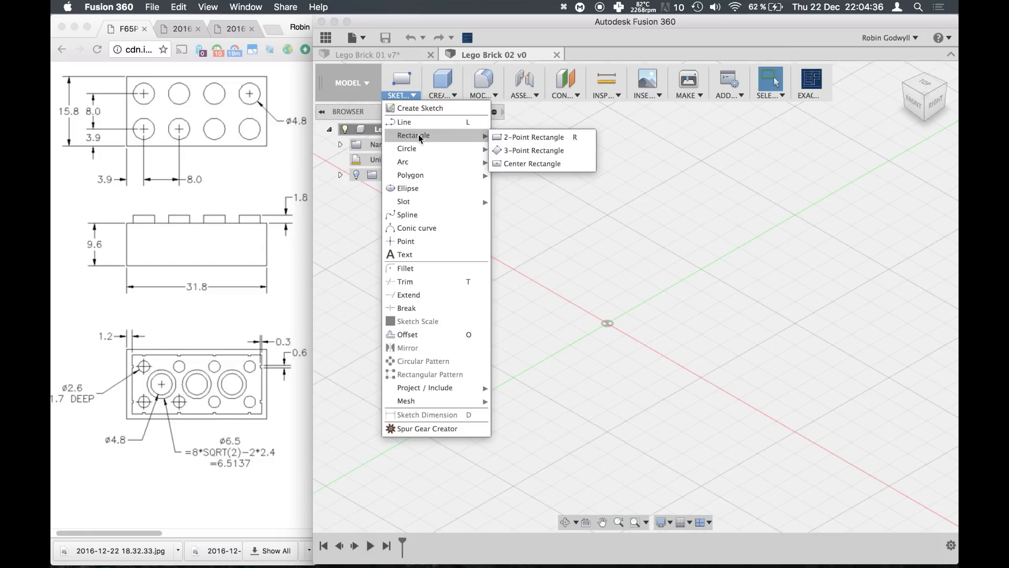
click(524, 139)
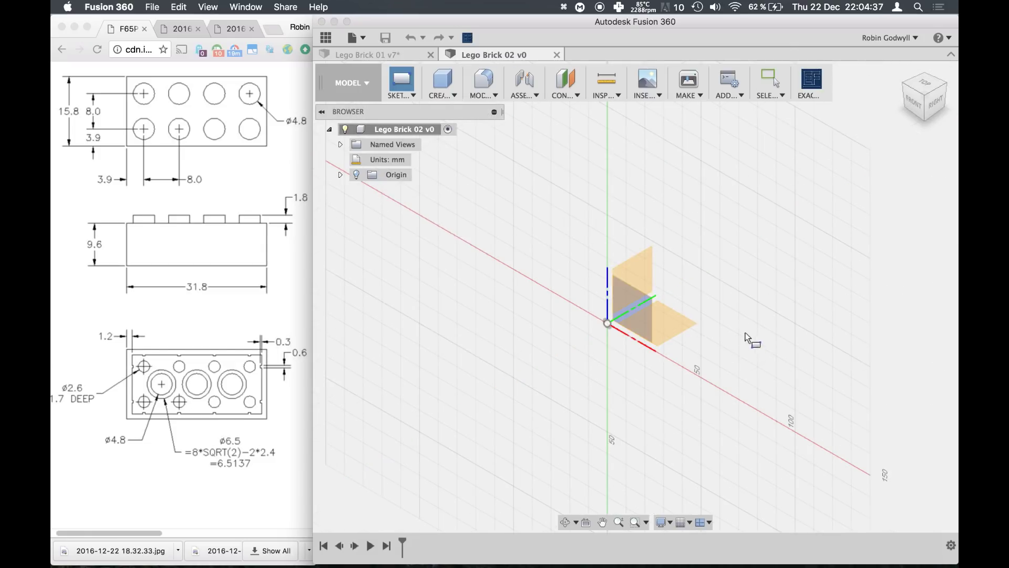
click(682, 323)
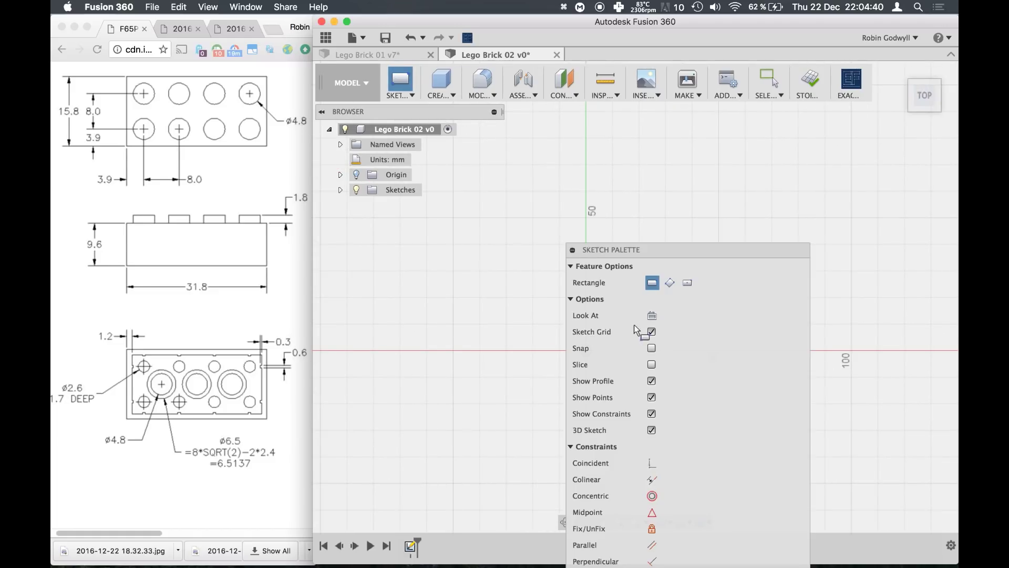
mouse_move(632, 250)
mouse_down()
mouse_move(783, 176)
mouse_move(783, 121)
mouse_up()
mouse_move(563, 298)
middle_down()
mouse_move(462, 308)
mouse_move(389, 340)
middle_up()
key(r)
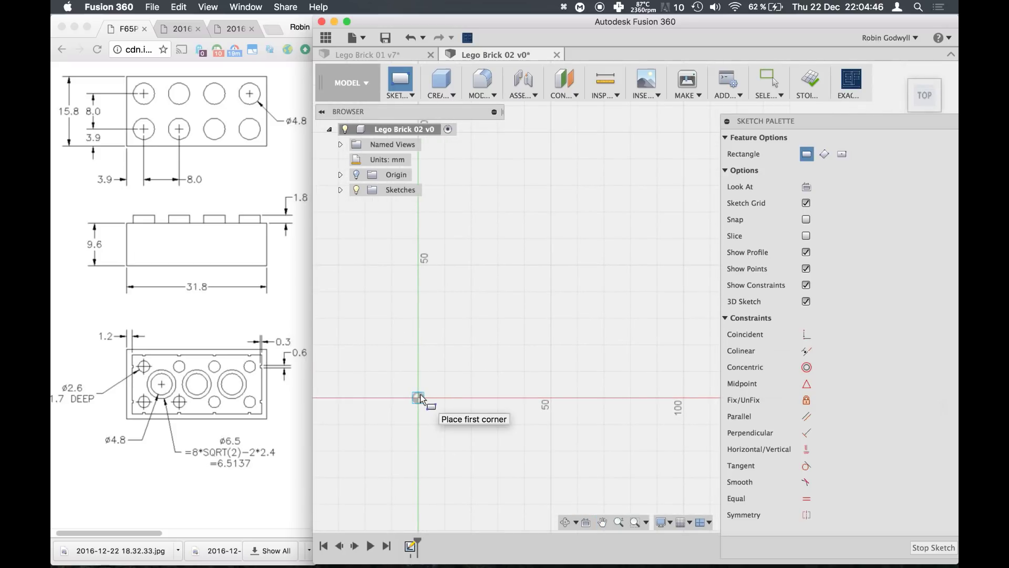
click(419, 399)
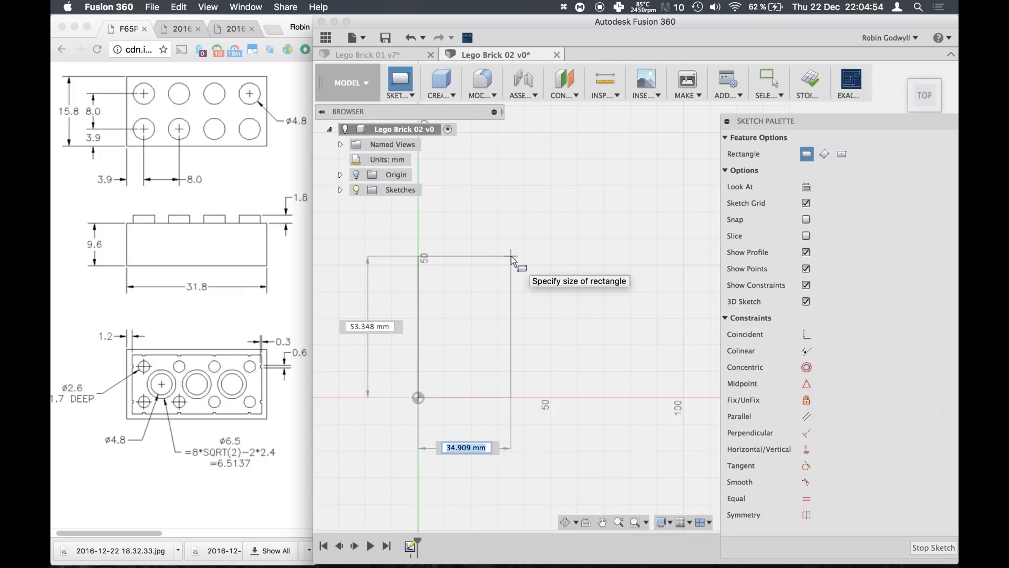
text(1)
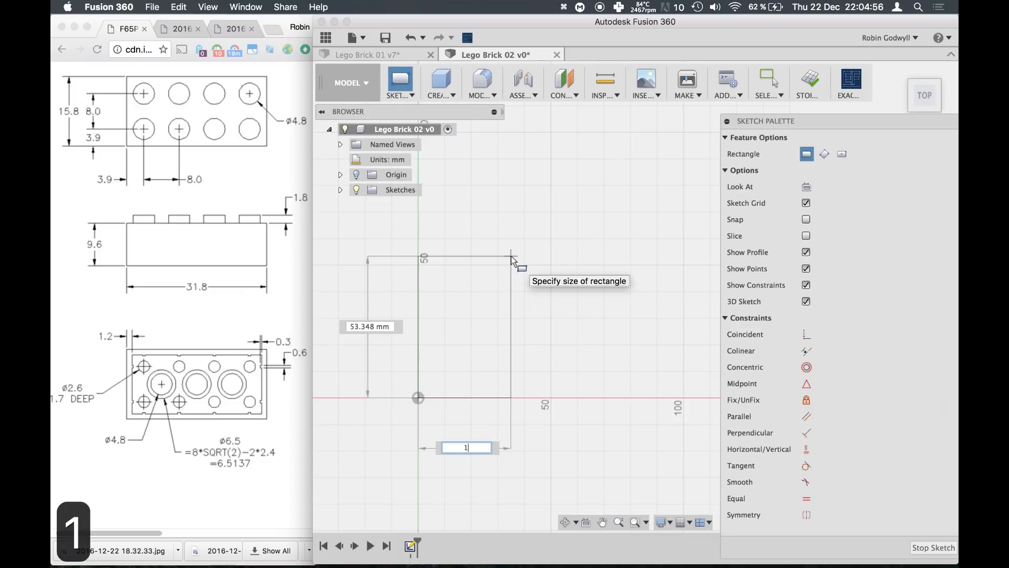
text(5.8)
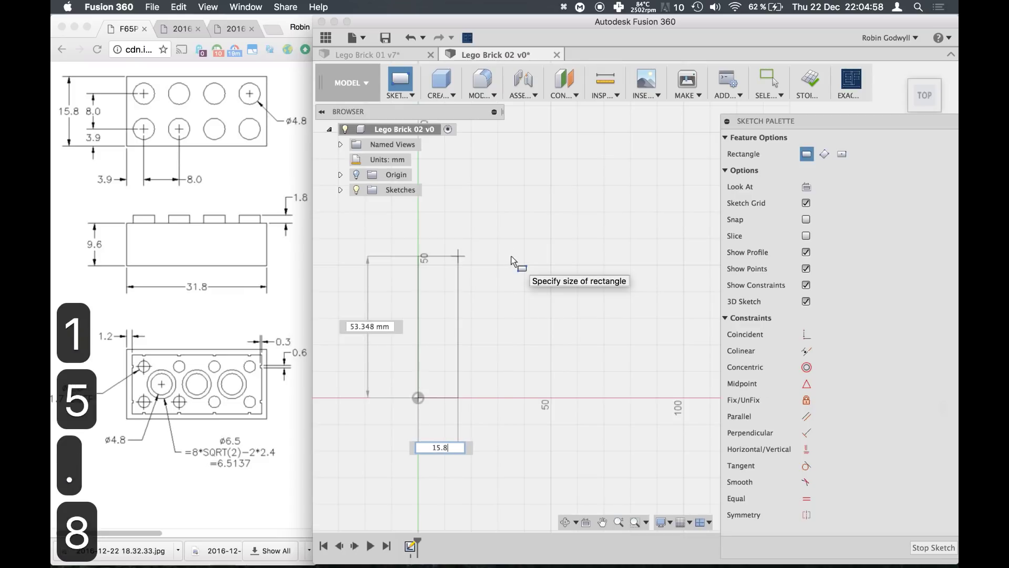
key(Tab)
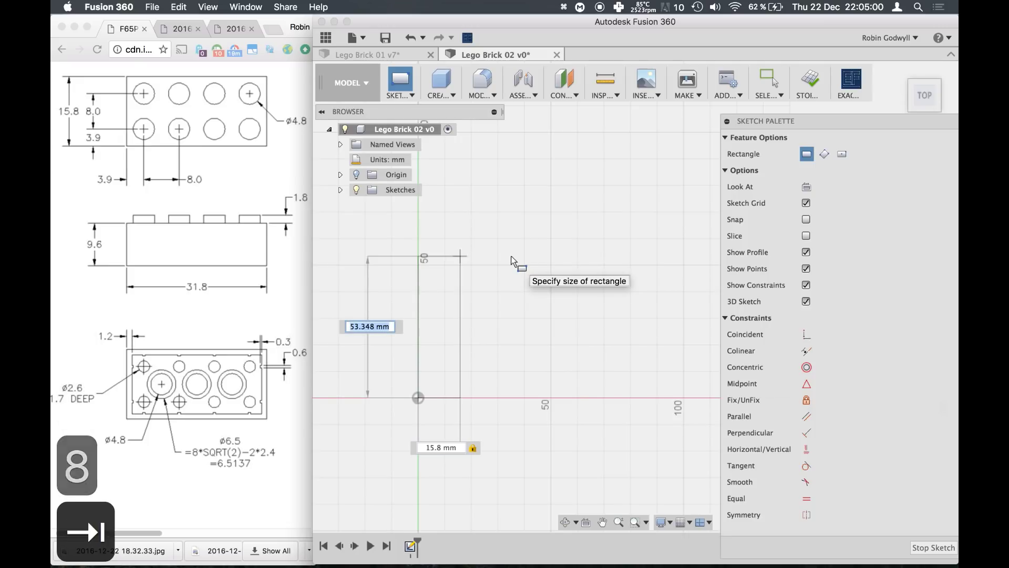
text(31.8)
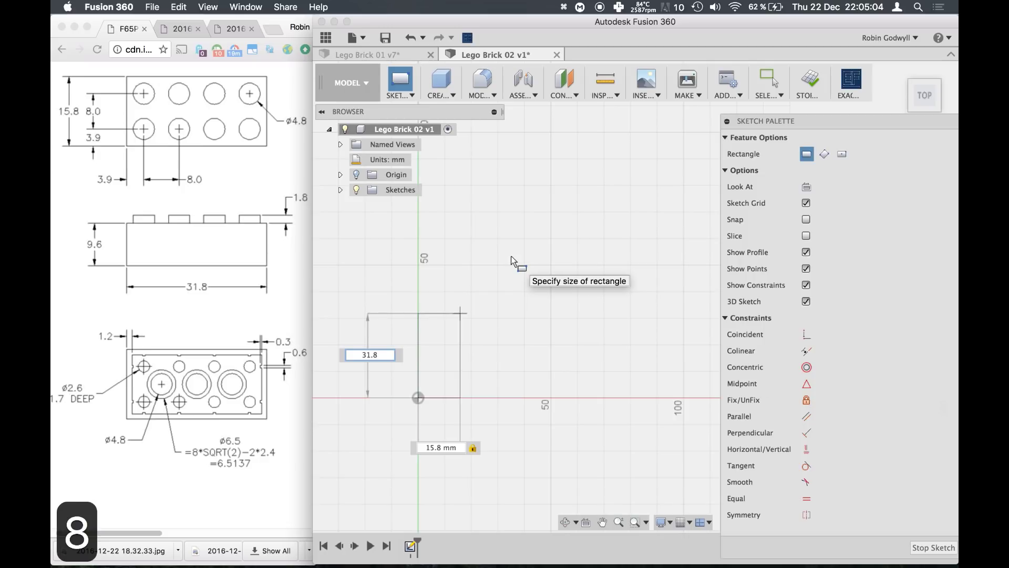
key(Return)
Extrude the rectangle profile 9.6 mm upward to one side as a new body.
shift+middle_drag(509, 256, 425, 416)
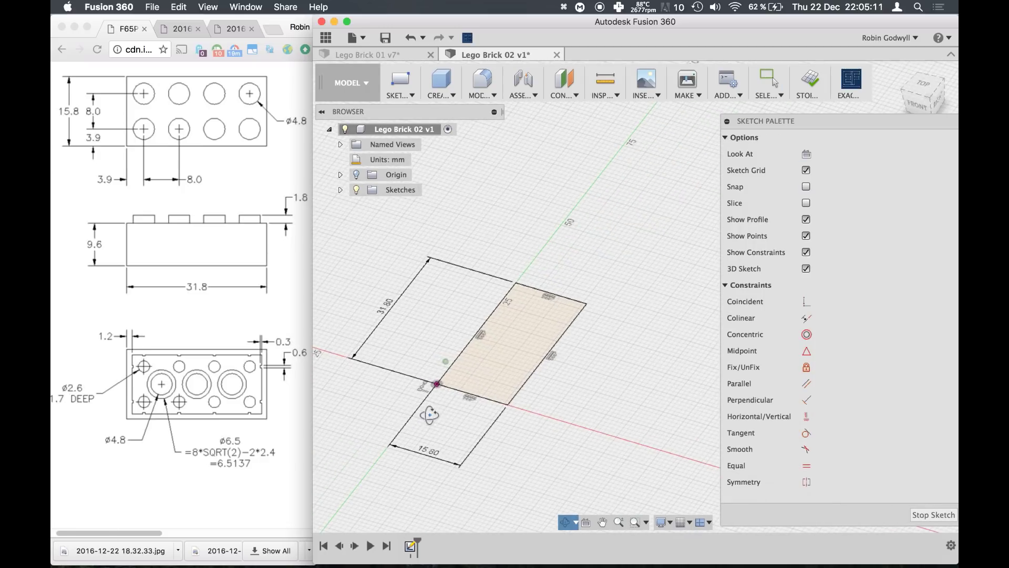
click(444, 94)
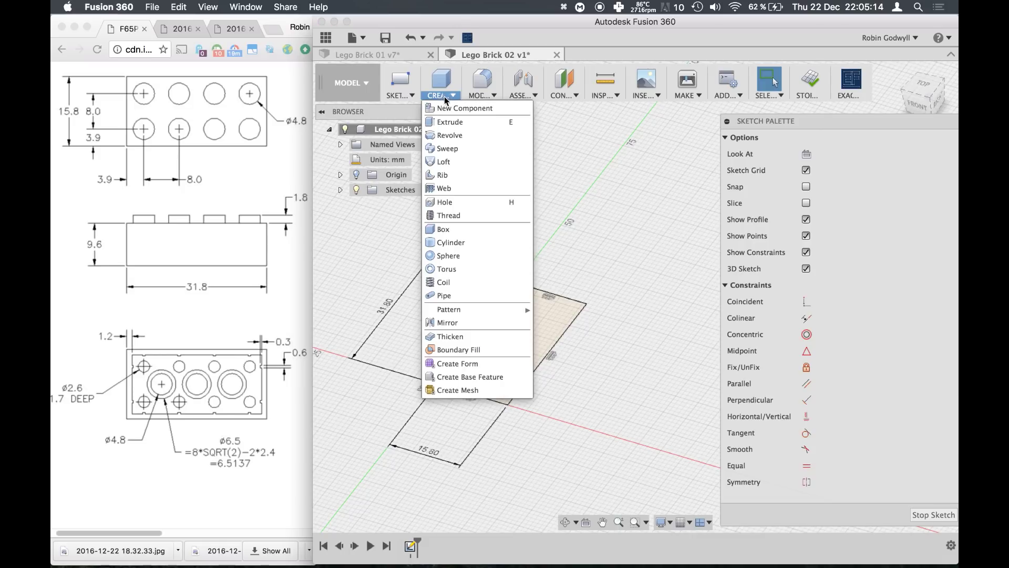
click(453, 124)
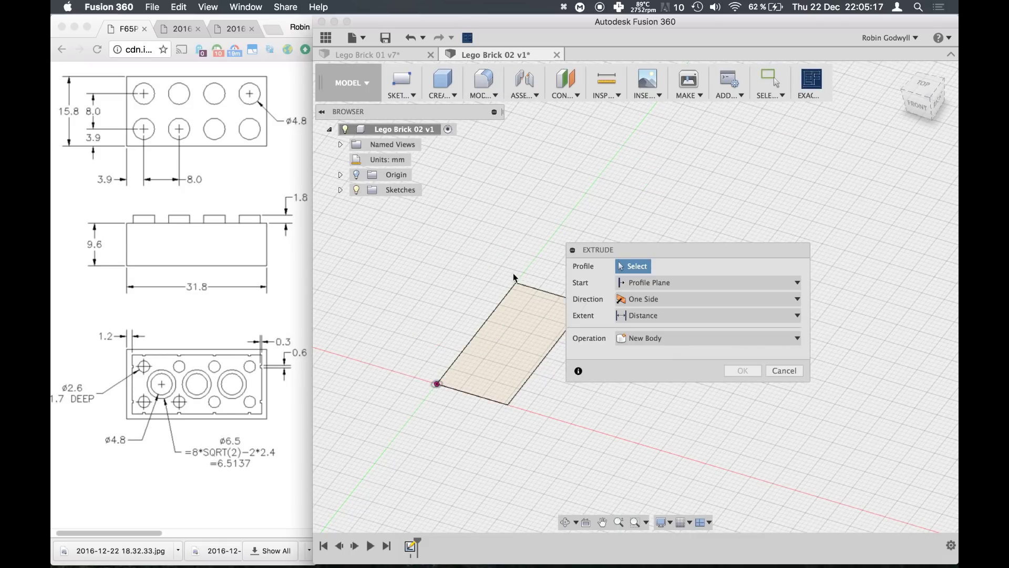
click(513, 329)
shift+middle_drag(340, 346, 314, 342)
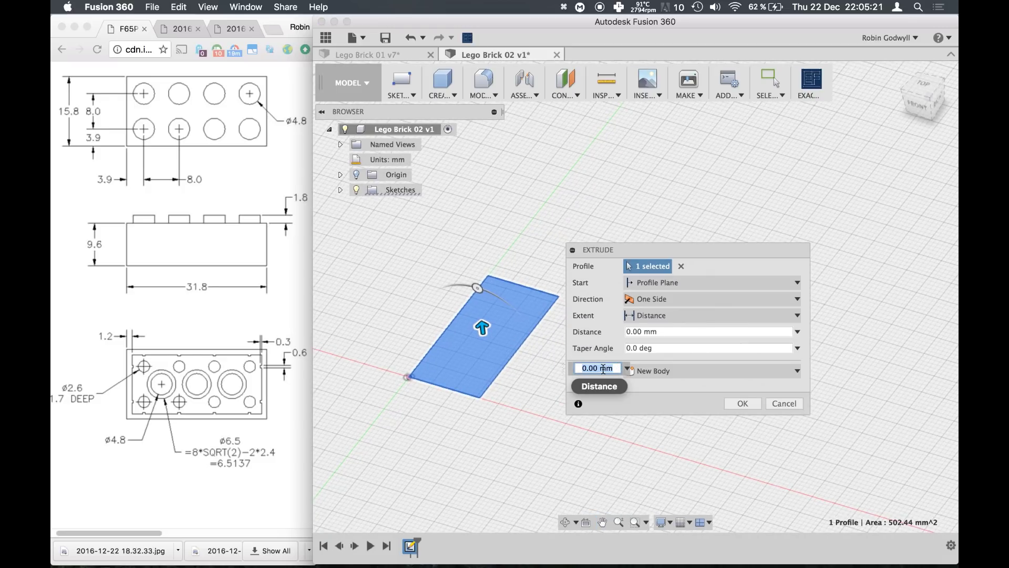
text(9.)
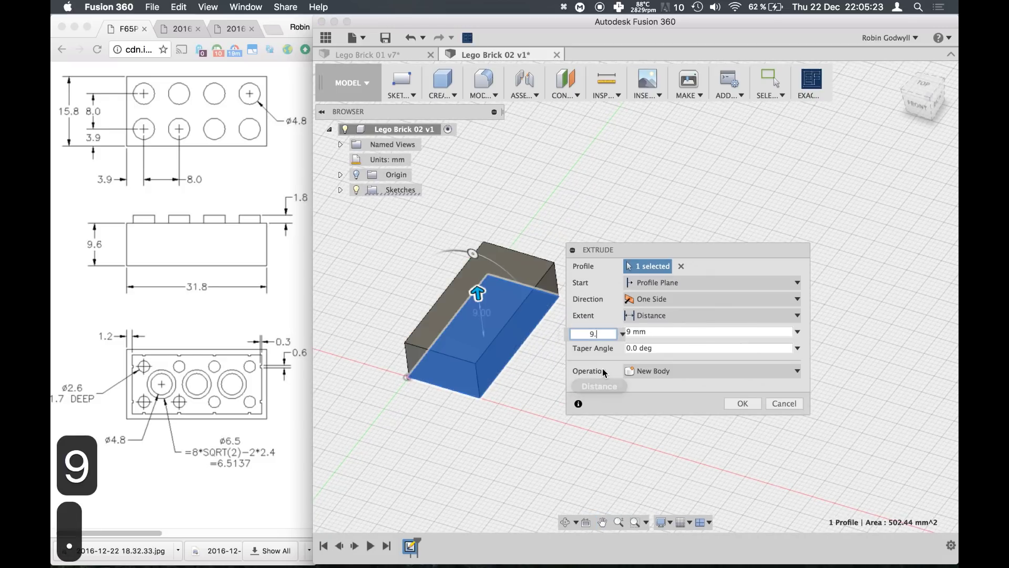
text(6)
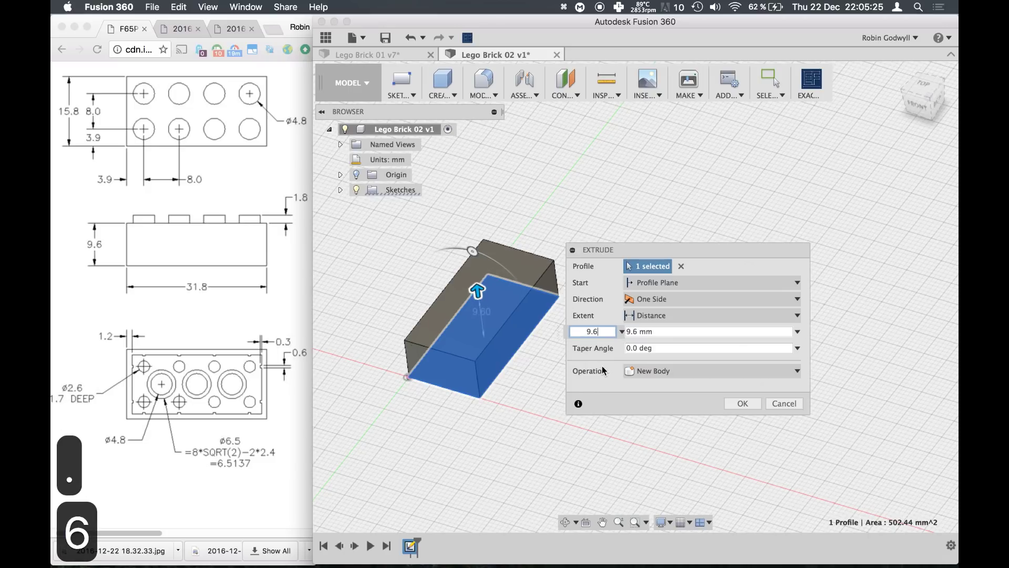
click(745, 404)
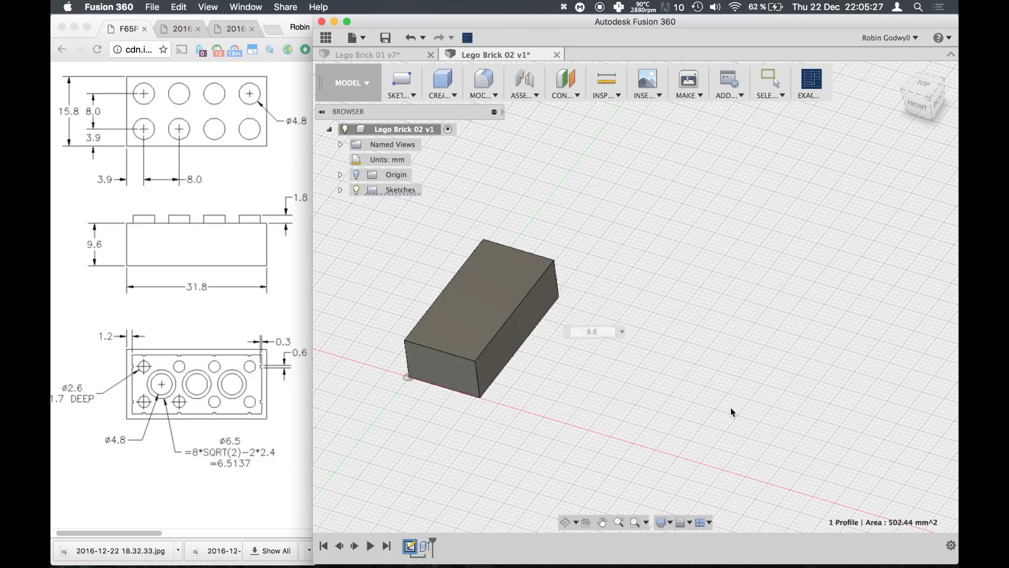
Start a new sketch for circles on the top face of the brick body.
middle_drag(484, 358, 527, 365)
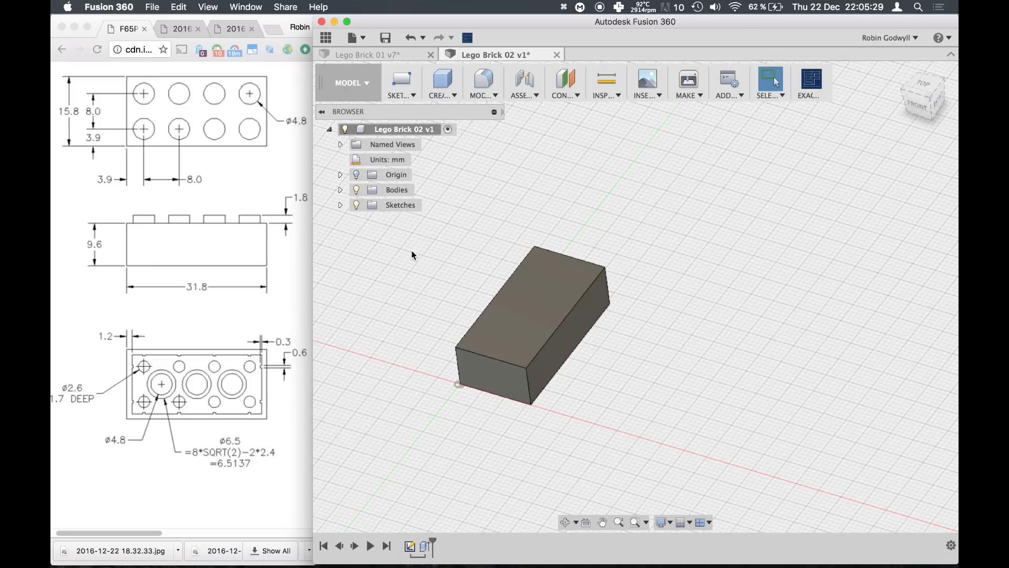
click(399, 95)
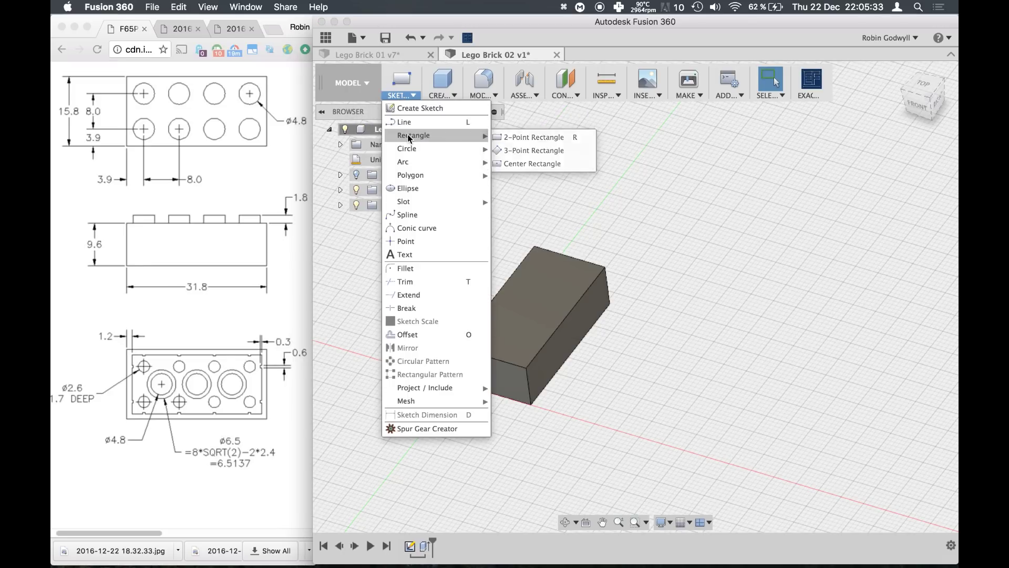
mouse_move(475, 149)
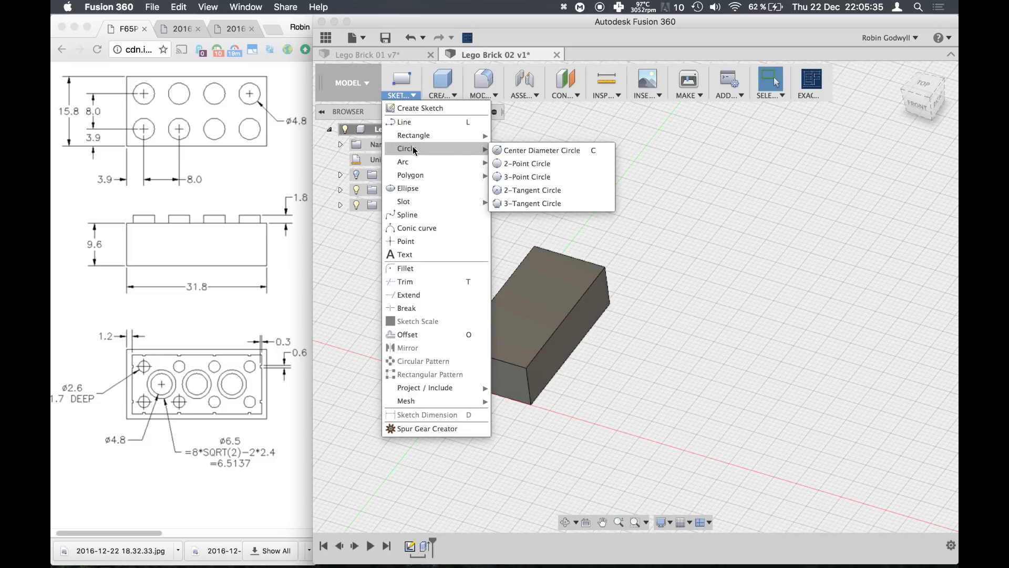
click(521, 152)
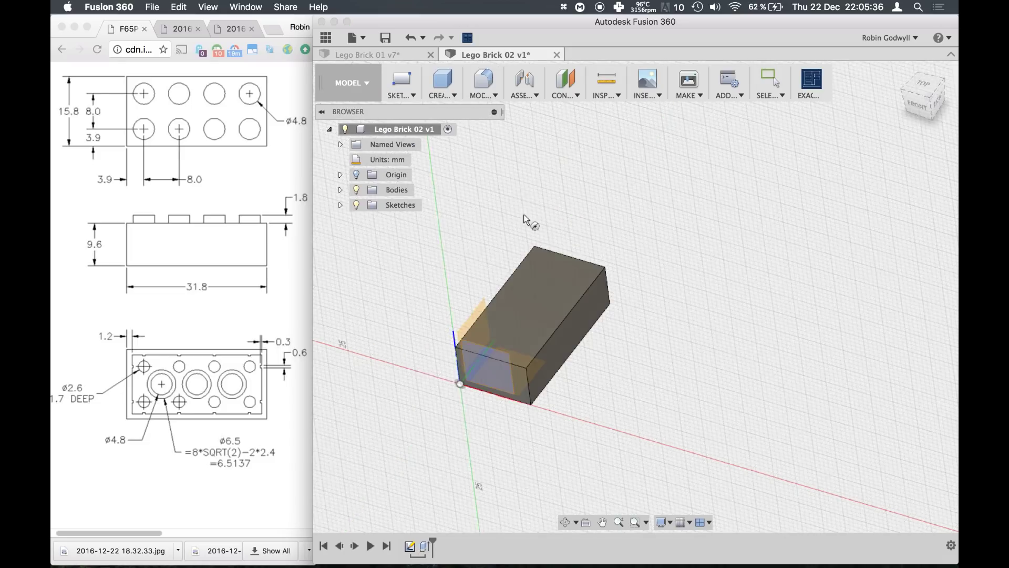
click(547, 282)
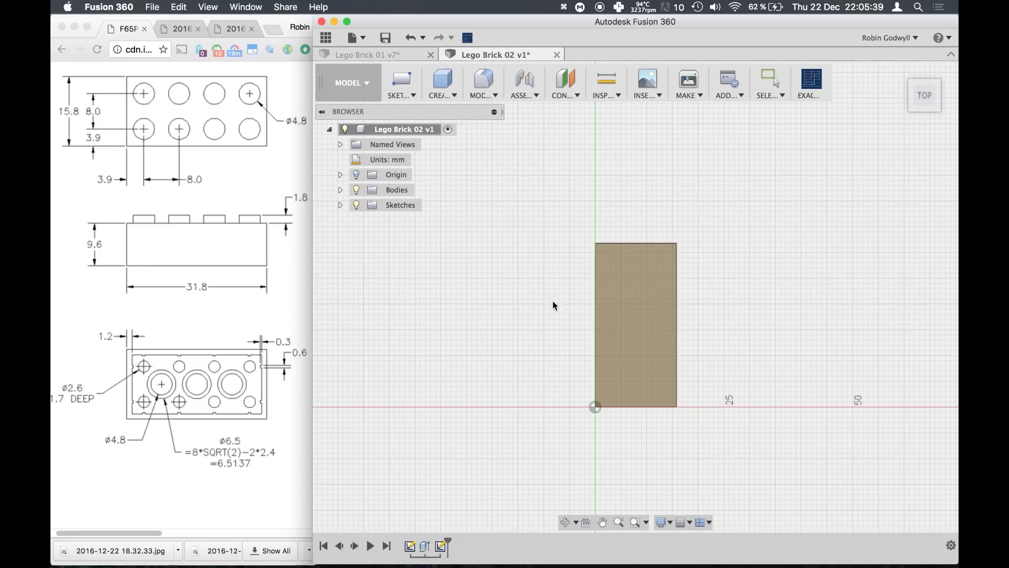
scroll(647, 333, up, 5)
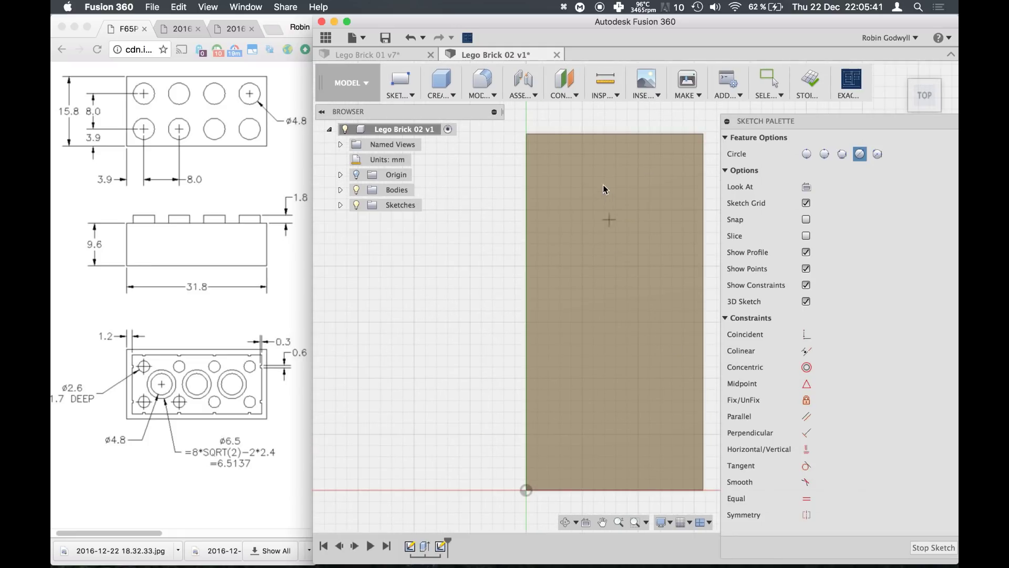
click(565, 178)
click(588, 184)
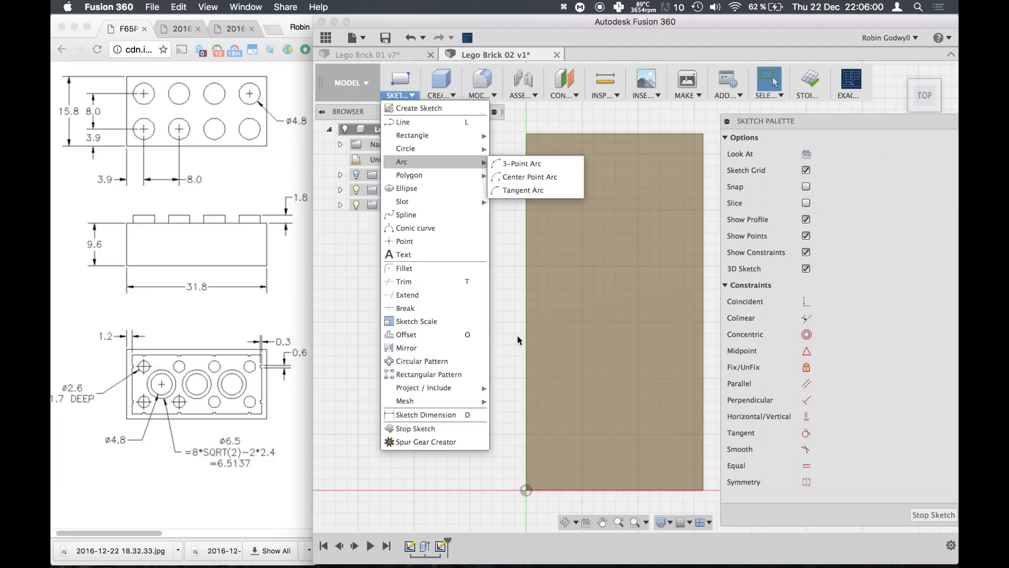
key(Escape)
Sketch a 4.8 mm center-diameter circle near the upper-left corner of the top face and move its center slightly inward.
click(402, 96)
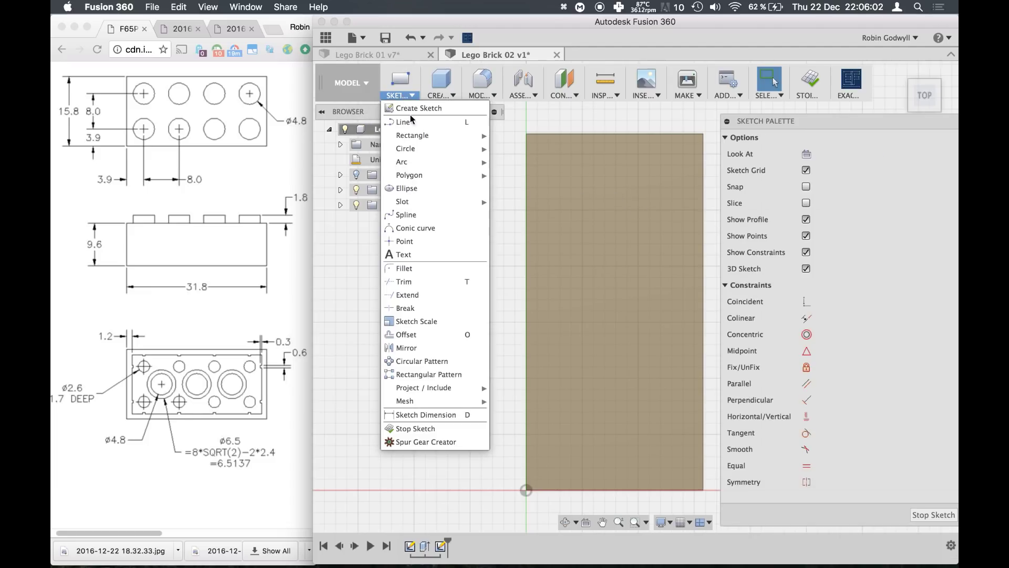
mouse_move(413, 138)
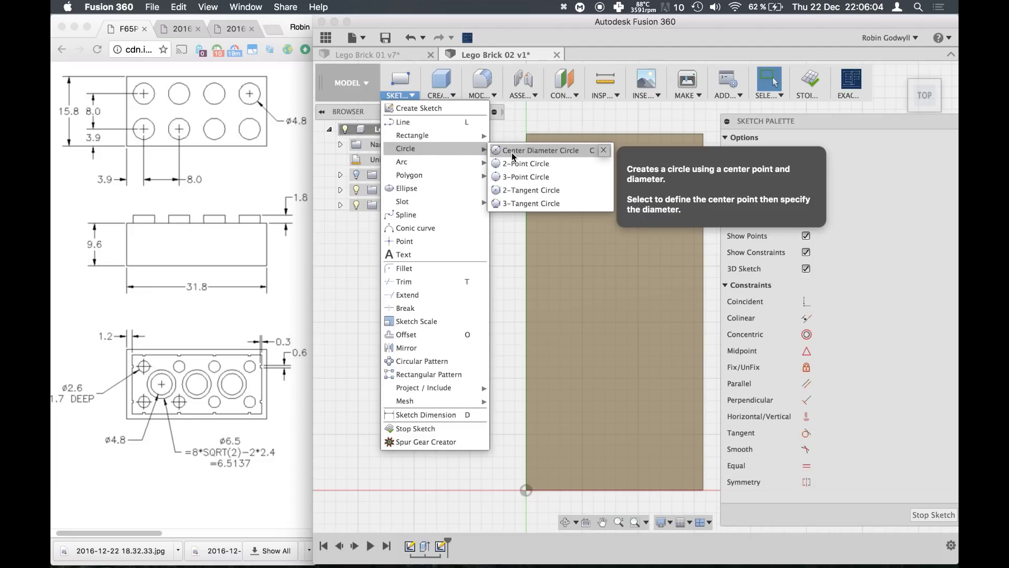
click(509, 150)
click(571, 172)
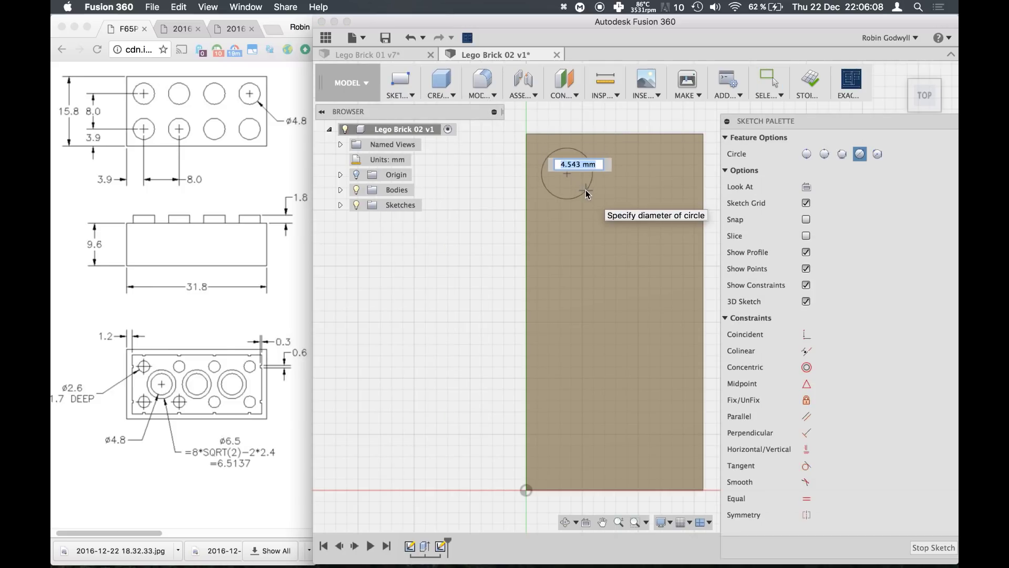
text(4.8)
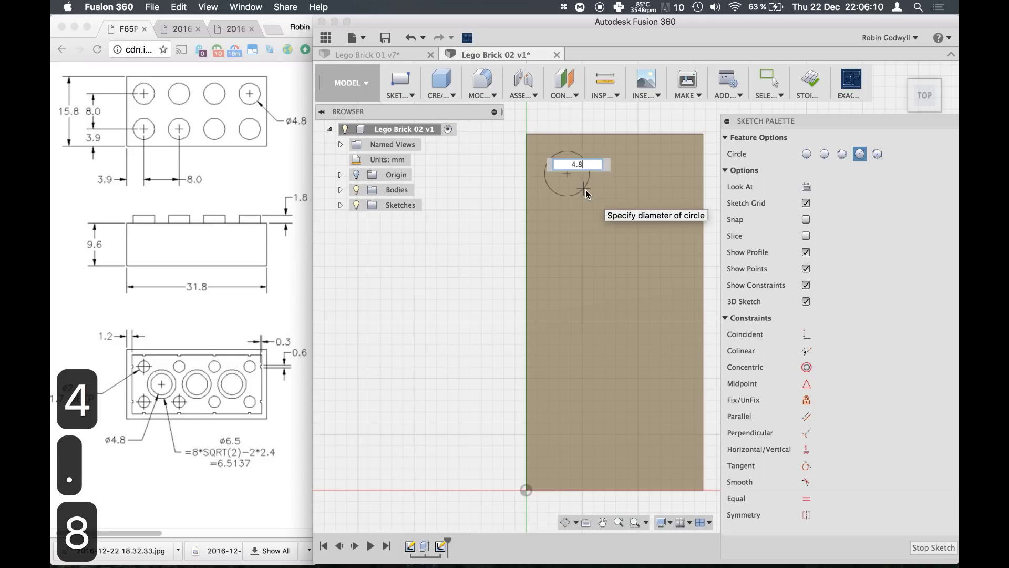
key(Return)
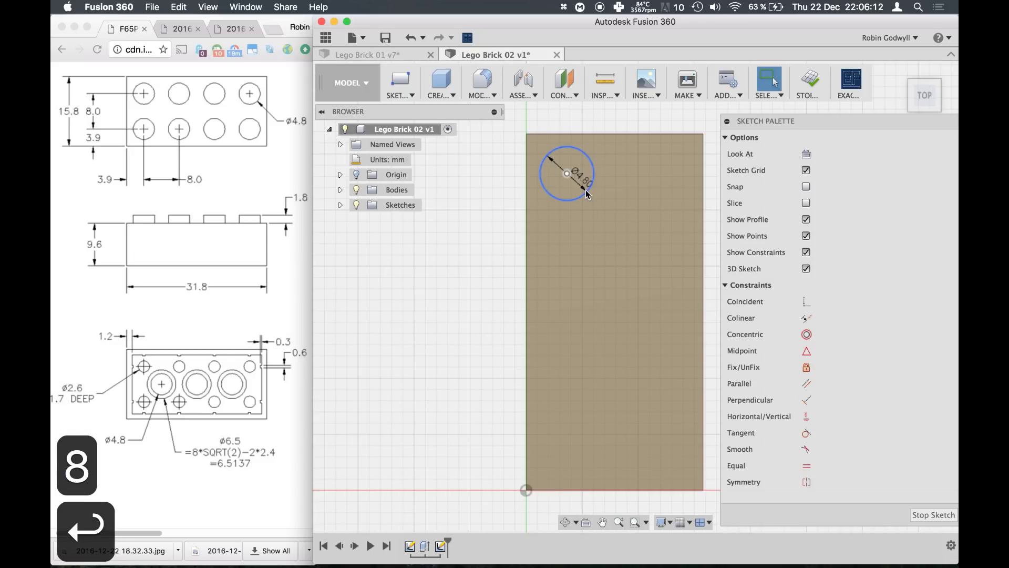
mouse_move(565, 178)
mouse_down()
mouse_move(577, 213)
mouse_move(591, 171)
mouse_move(587, 191)
mouse_up()
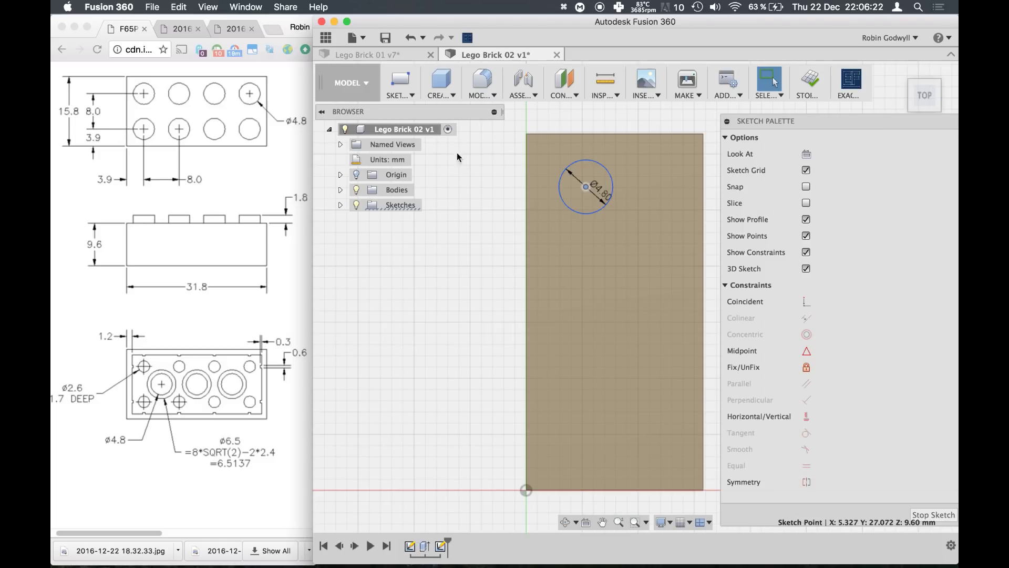
drag(581, 192, 571, 188)
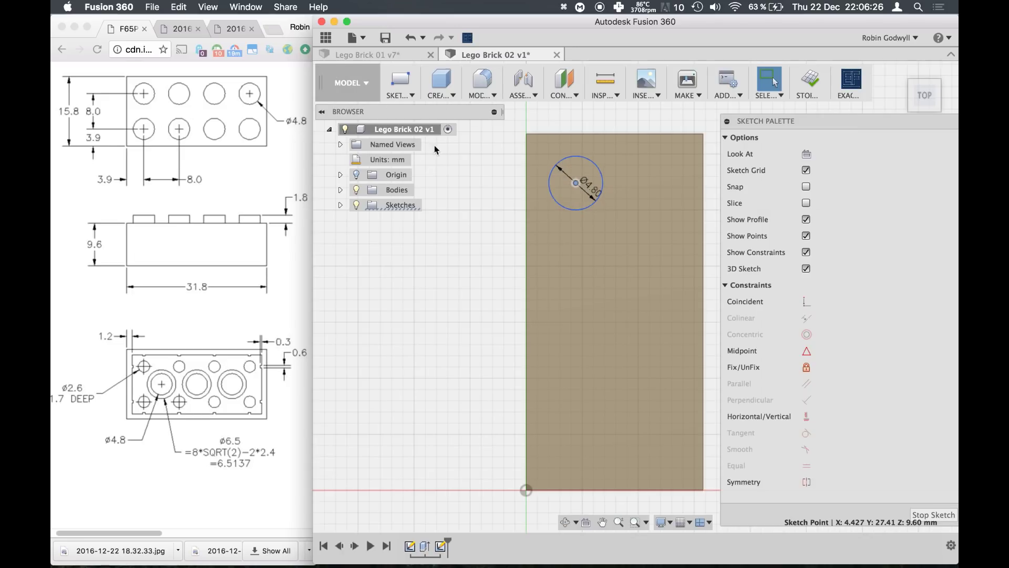
Dimension the circle's center 3.9 mm from the left long edge of the brick face.
key(d)
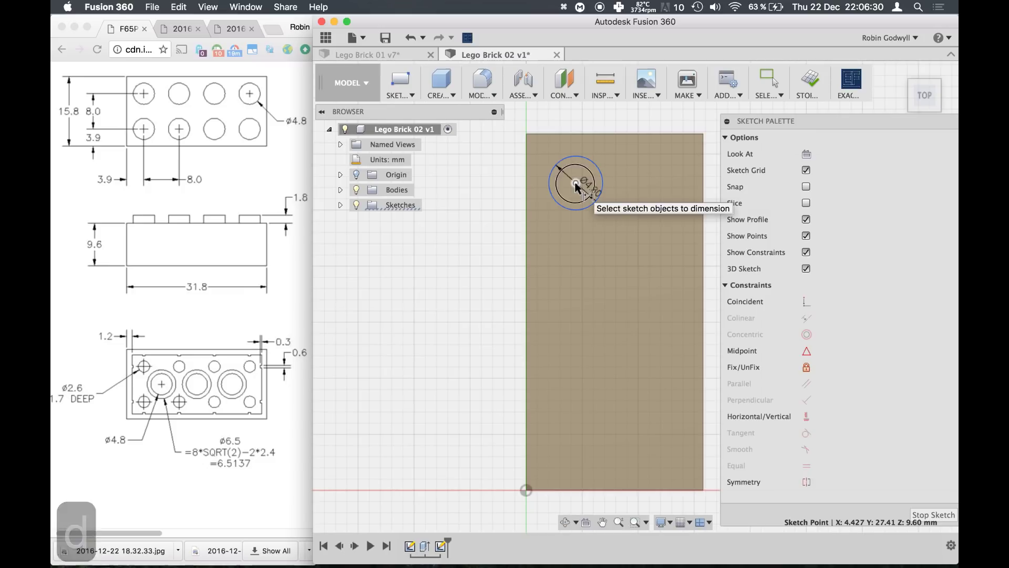
click(529, 185)
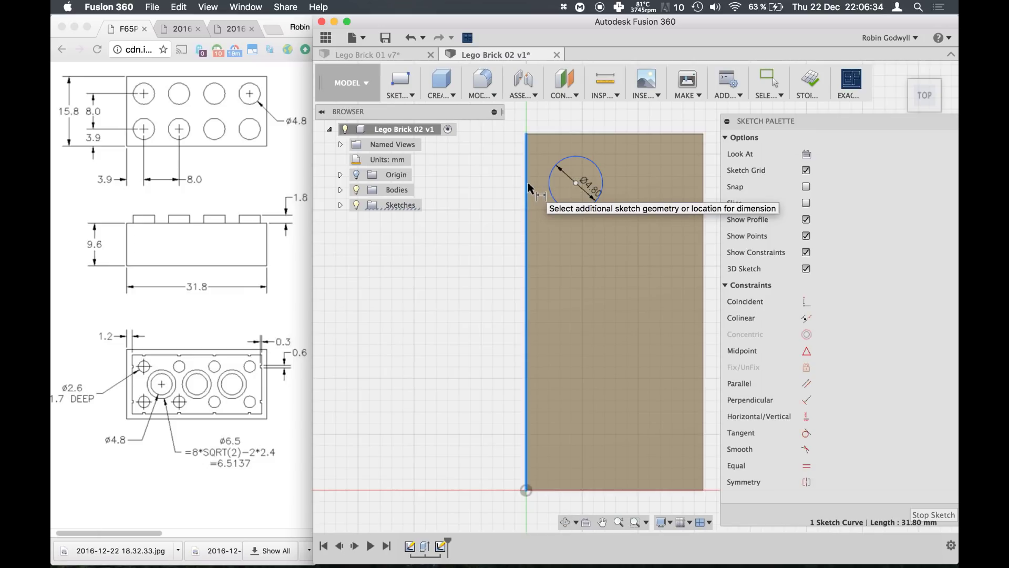
click(529, 174)
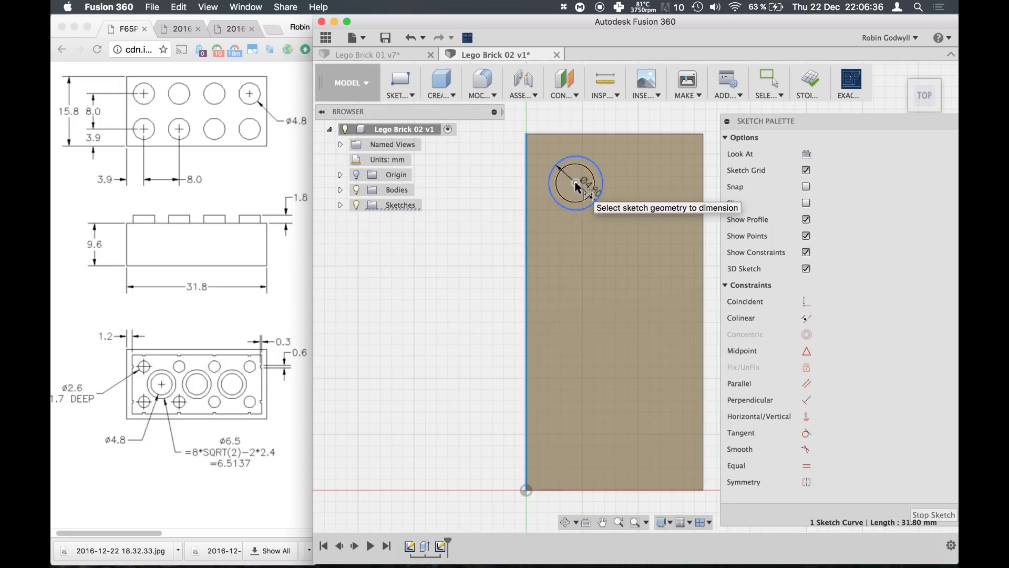
click(575, 183)
click(568, 119)
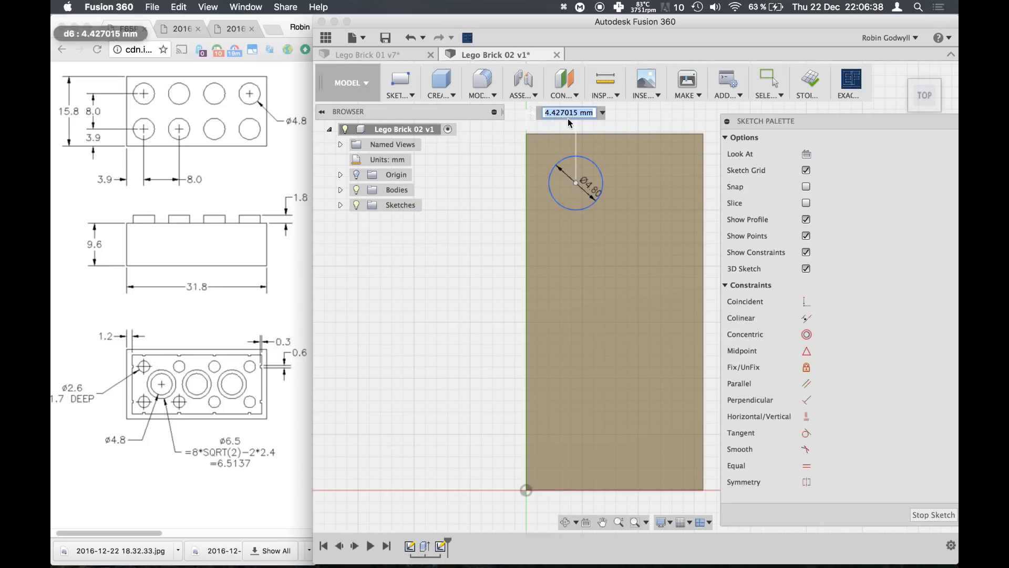
text(3.9)
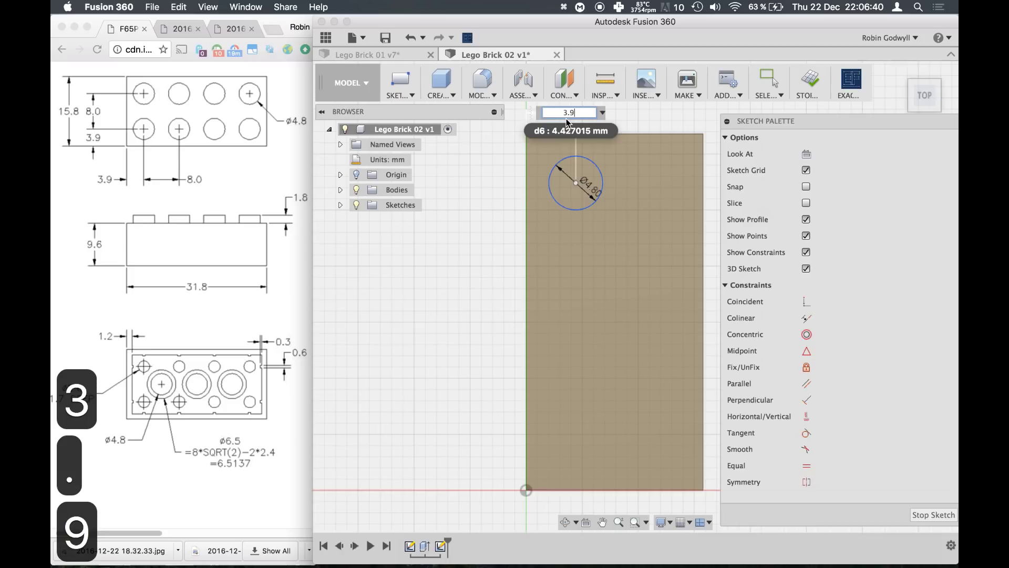
key(Return)
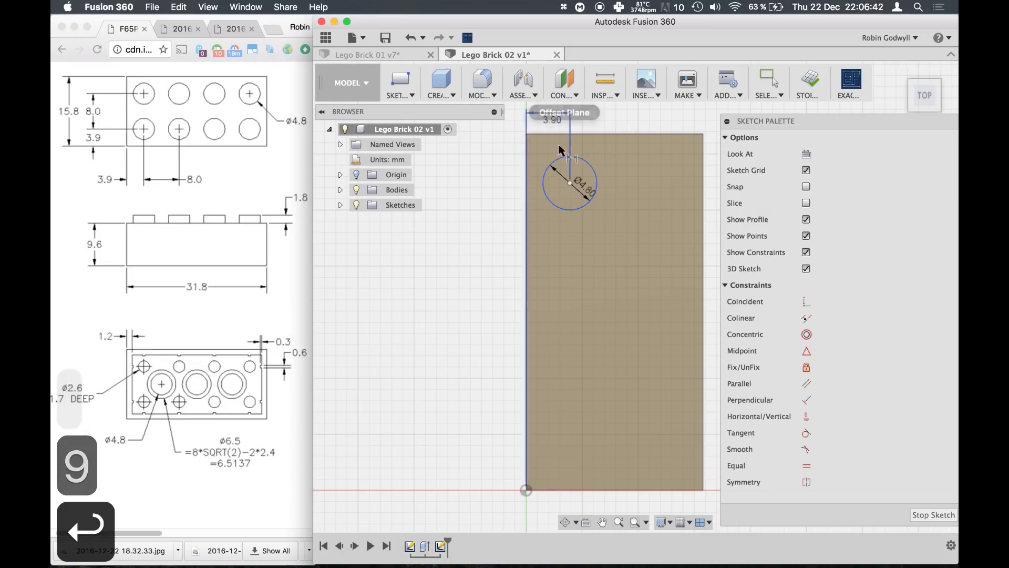
Dimension the circle's center 3.9 mm from the upper short edge of the brick face.
click(586, 134)
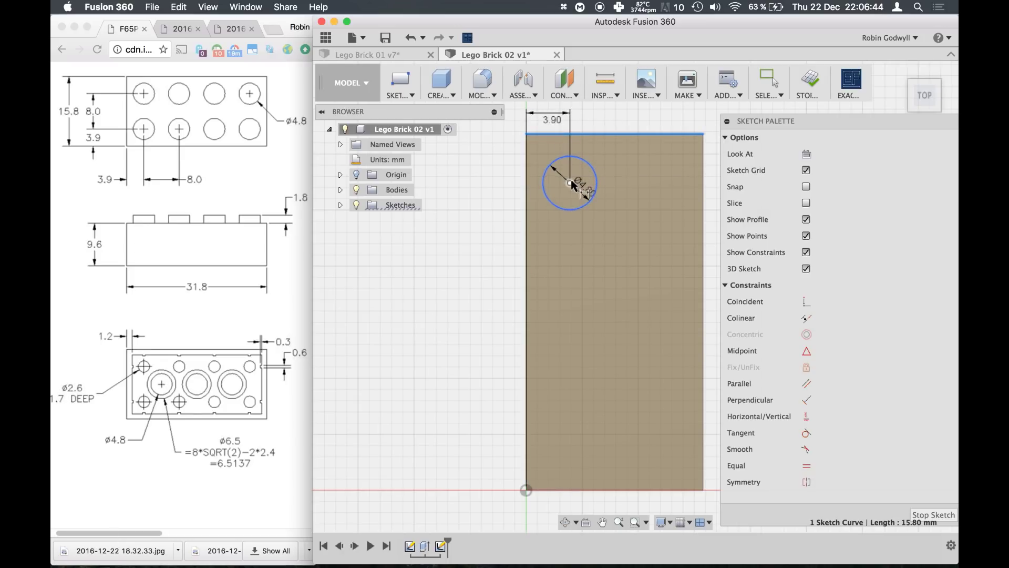
click(570, 183)
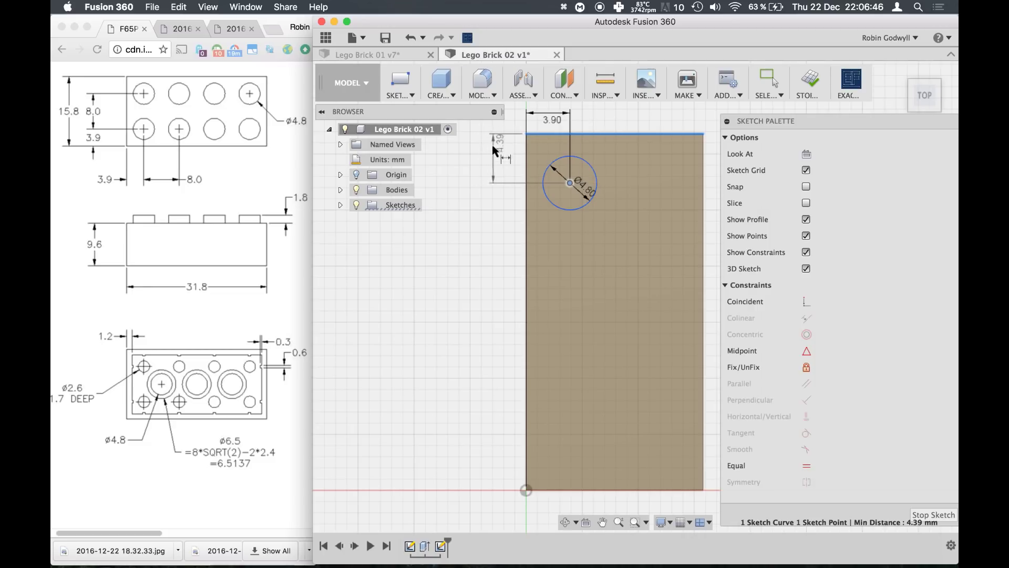
click(498, 150)
text(3.9)
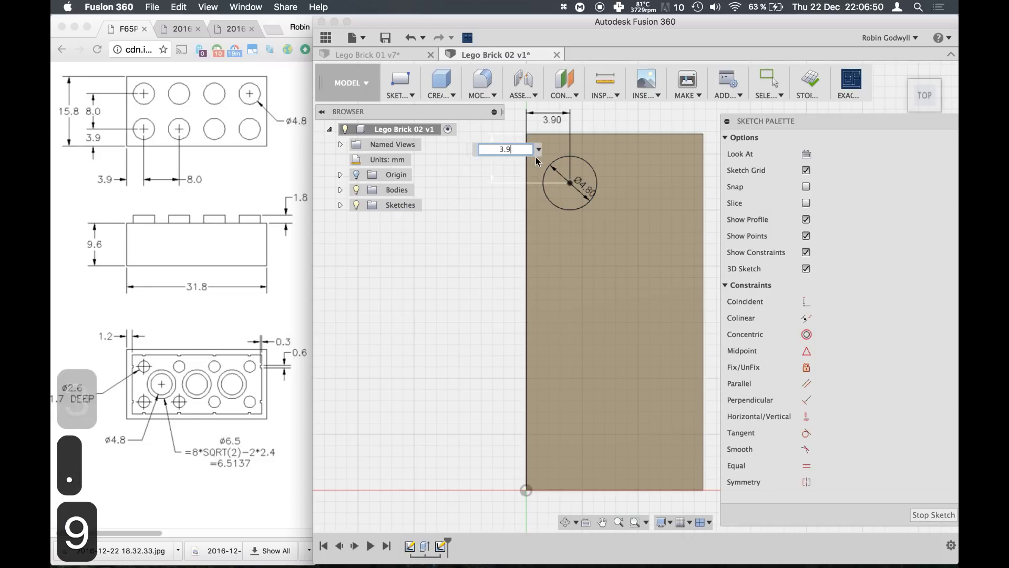
key(Return)
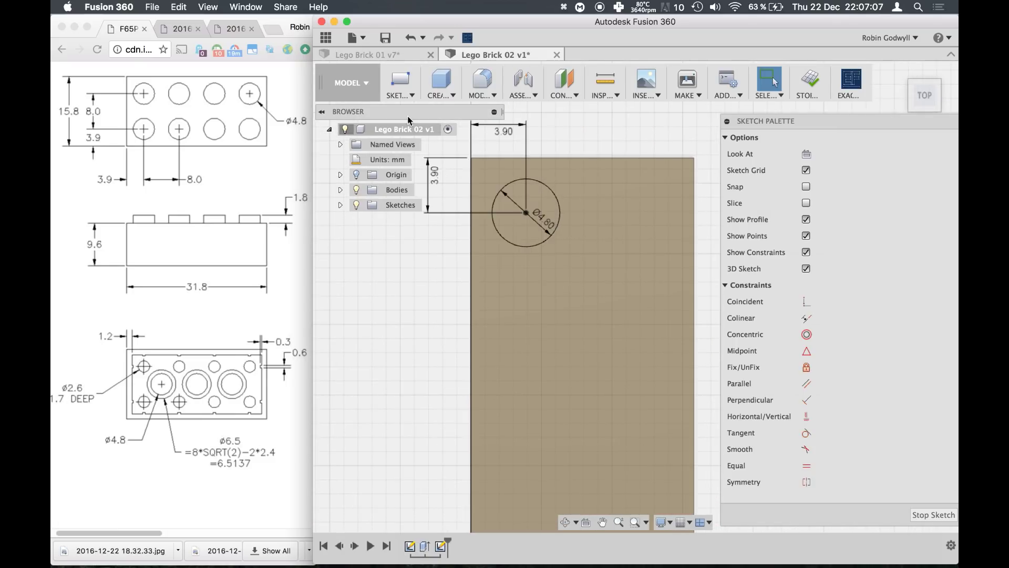
Start a sketch rectangular pattern of the 4.8 mm circle, using the left long edge and upper short edge as directions.
click(407, 100)
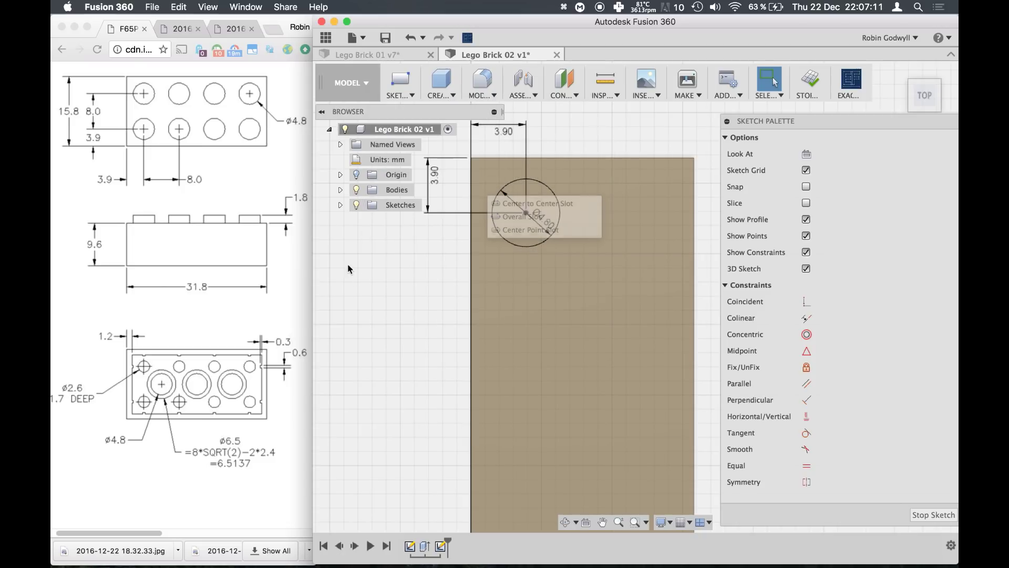
click(406, 95)
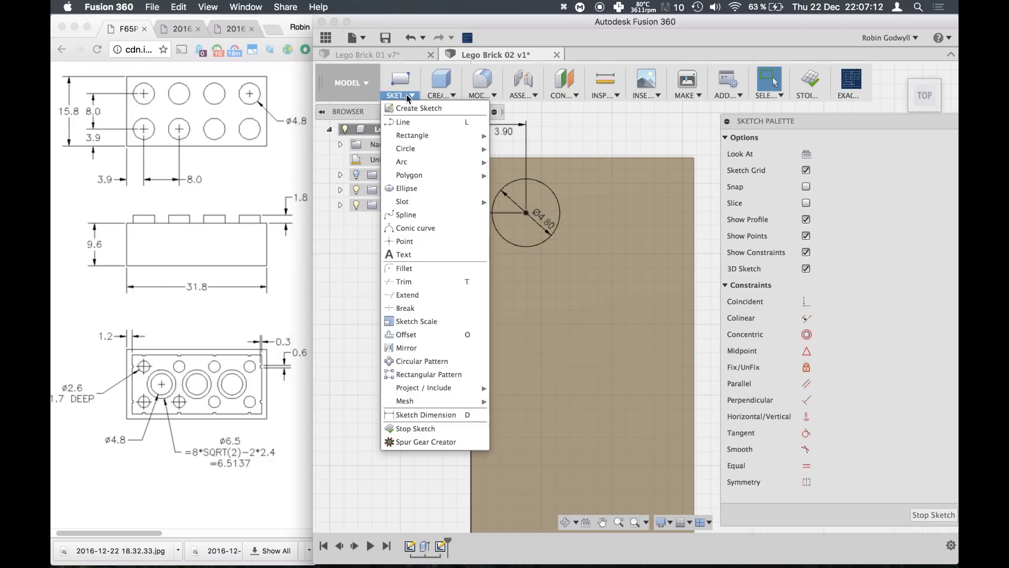
click(423, 376)
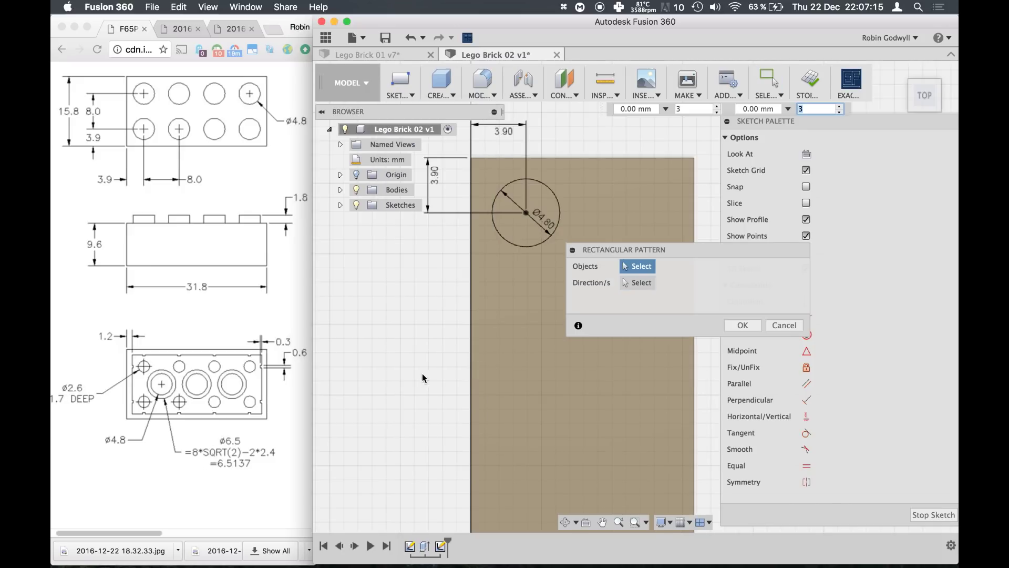
click(507, 240)
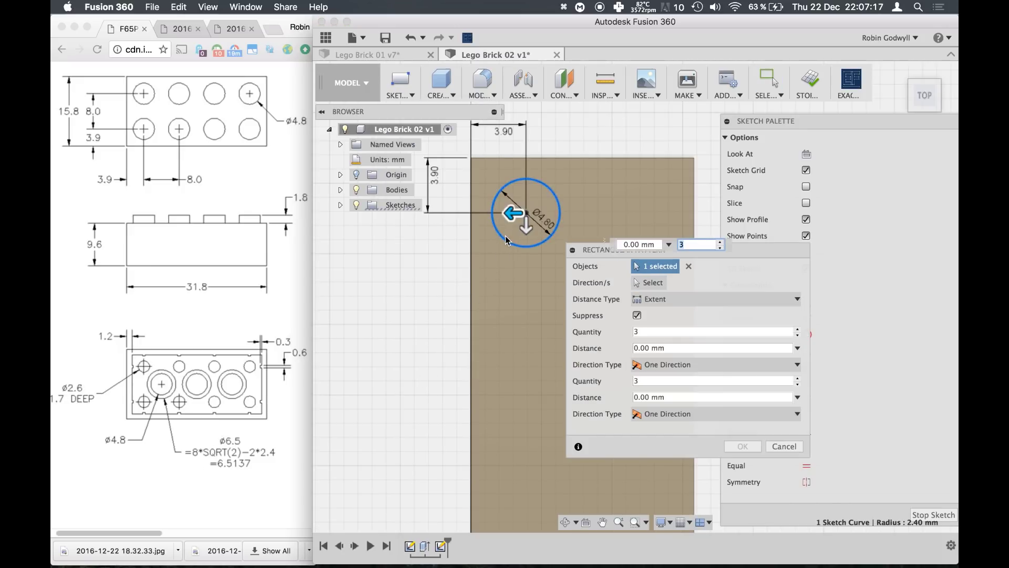
middle_drag(524, 275, 491, 273)
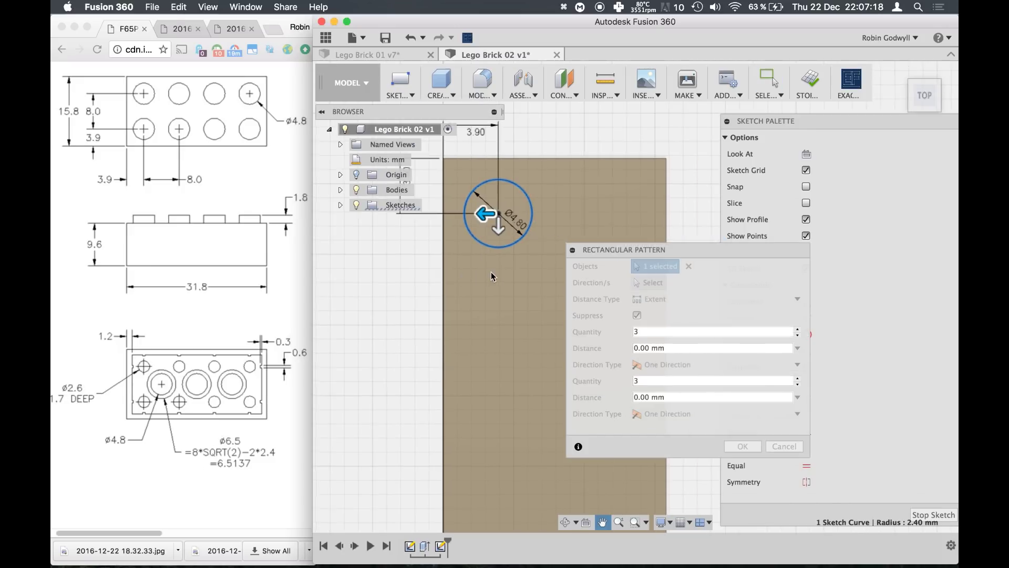
click(650, 284)
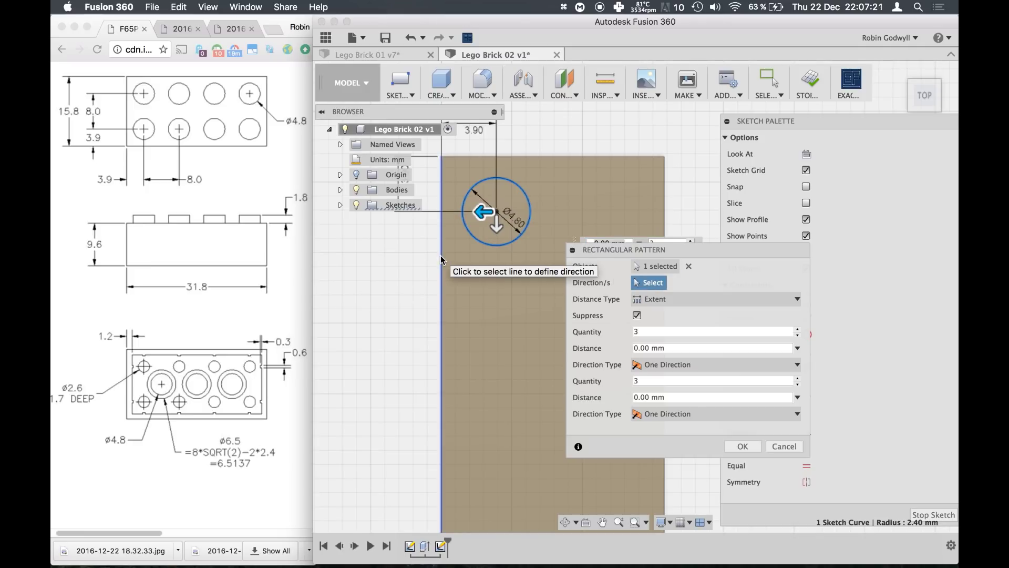
click(442, 259)
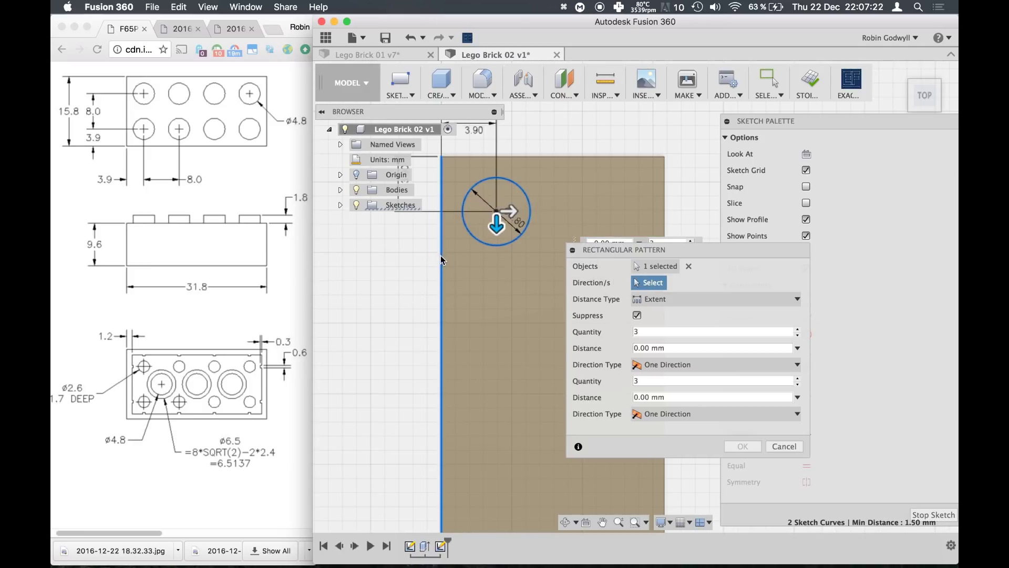
click(557, 155)
middle_drag(572, 252, 554, 214)
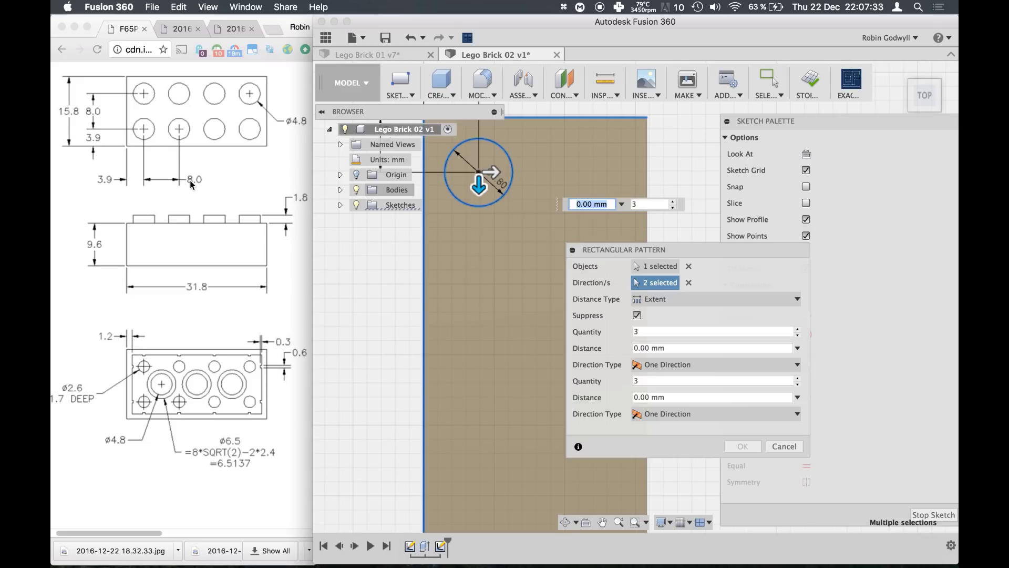
Set the pattern across the brick's width to a distance of 8 mm and a quantity of 2.
key(Tab)
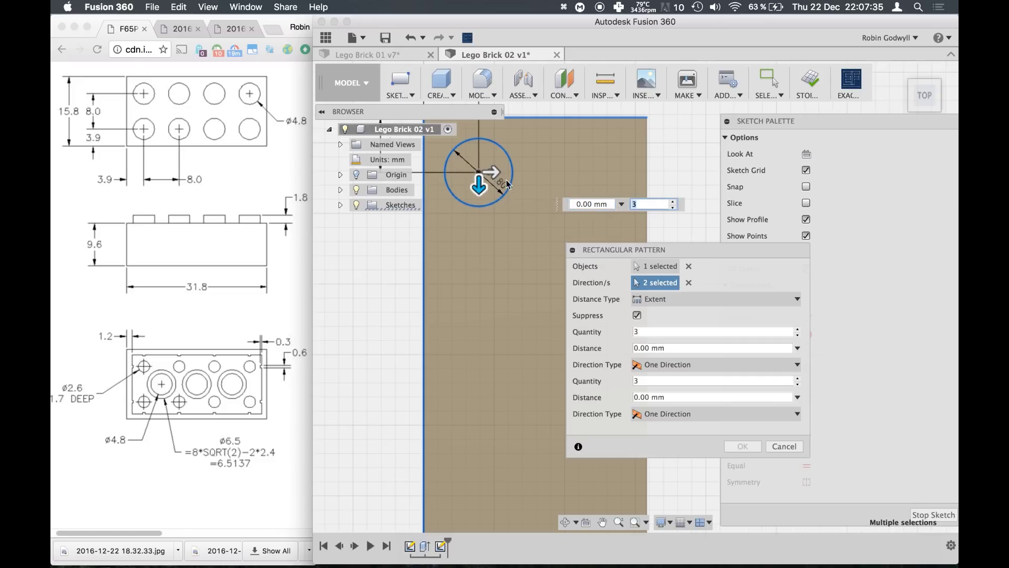
drag(492, 172, 608, 173)
click(746, 204)
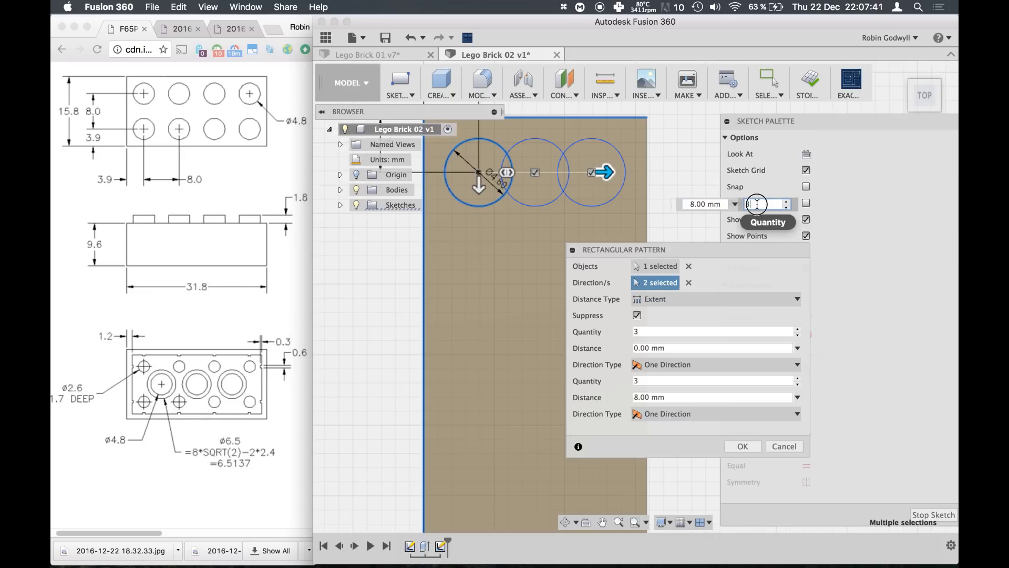
text(2)
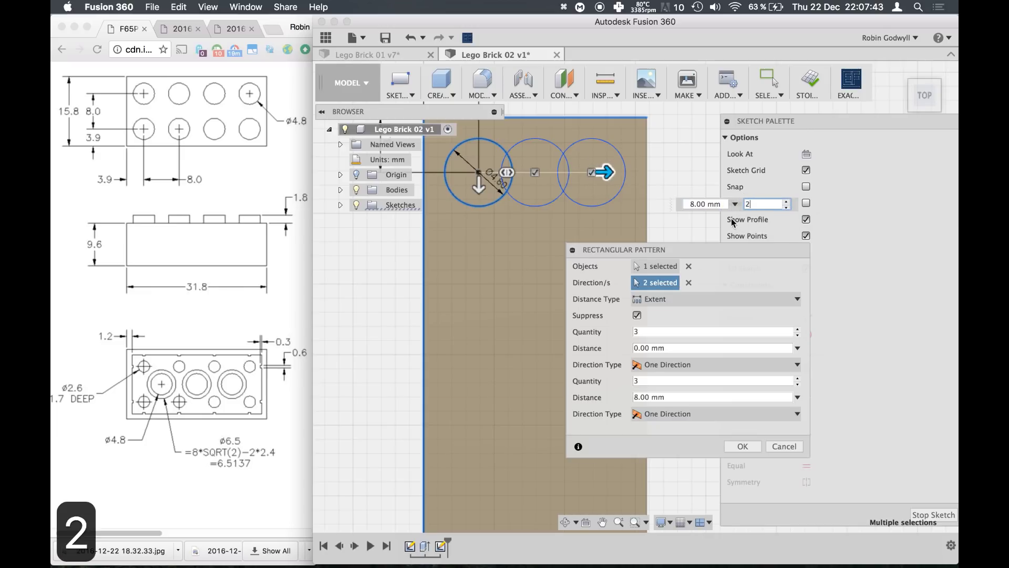
click(694, 204)
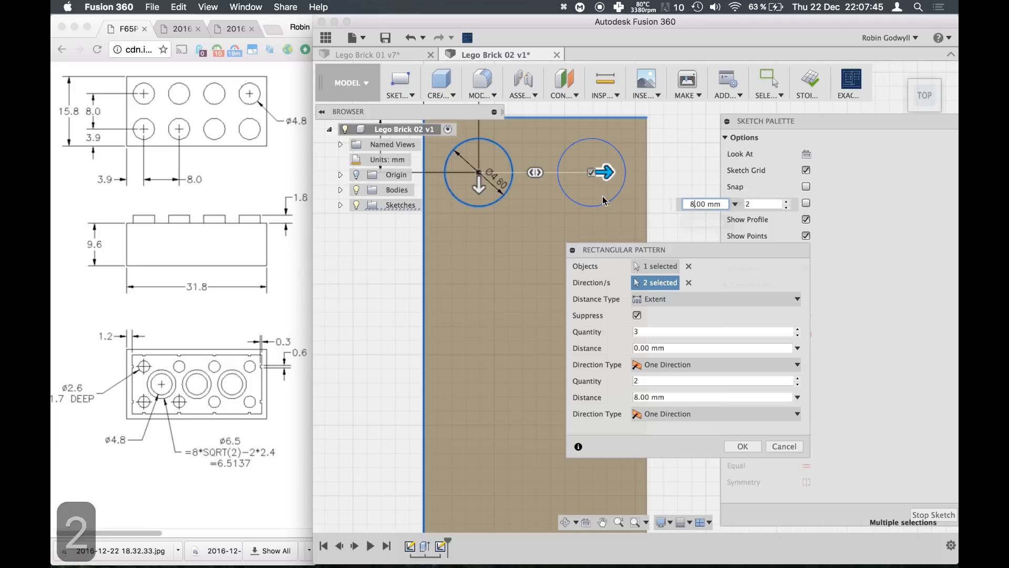
Extend the pattern about 23 mm down the brick's length with a quantity of 4.
middle_drag(522, 241, 563, 207)
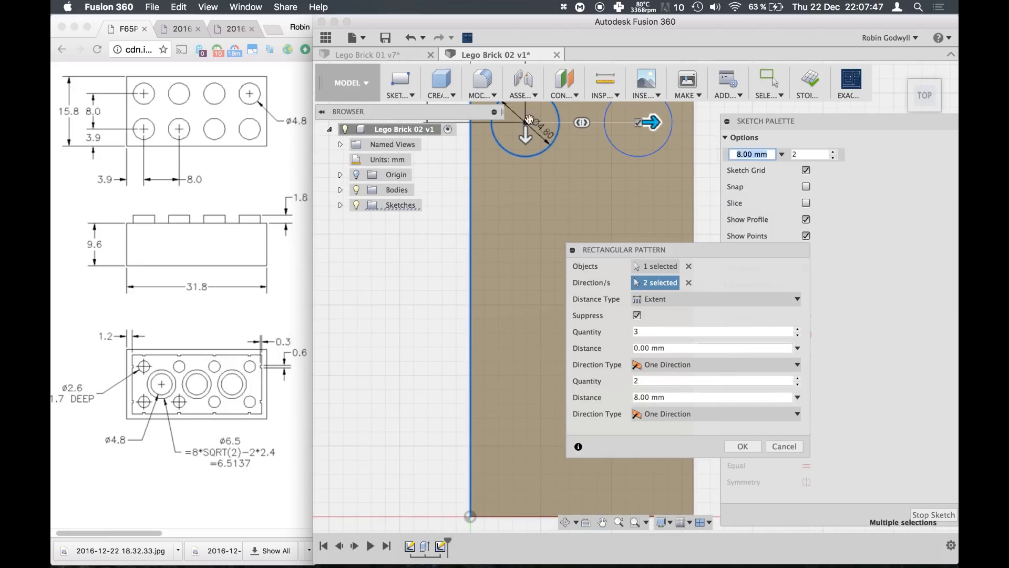
drag(525, 135, 526, 462)
click(632, 331)
text(4)
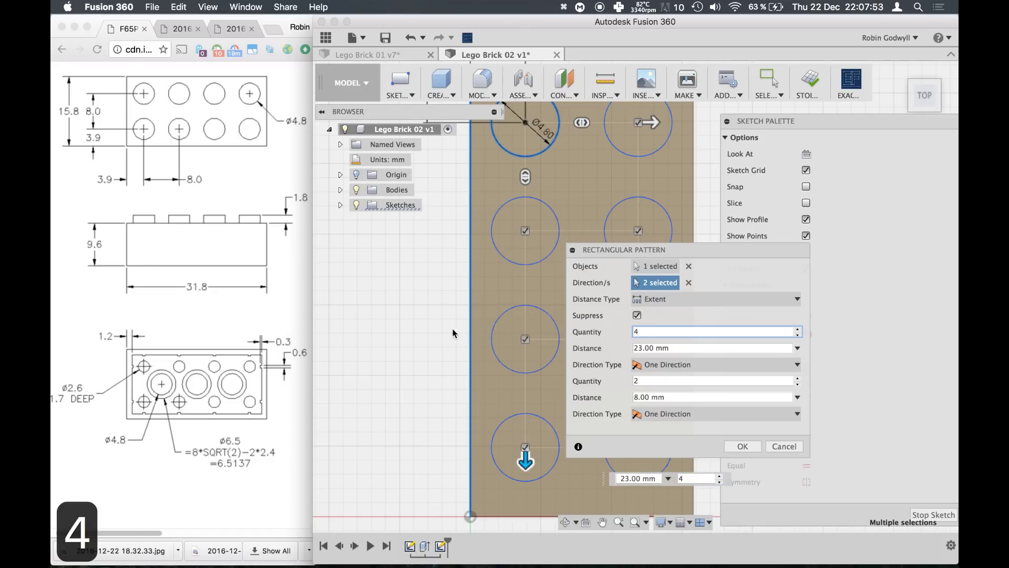
Change the pattern's distance type to Spacing, set the lengthwise distance to 8 mm, and complete the pattern.
middle_drag(450, 325, 425, 324)
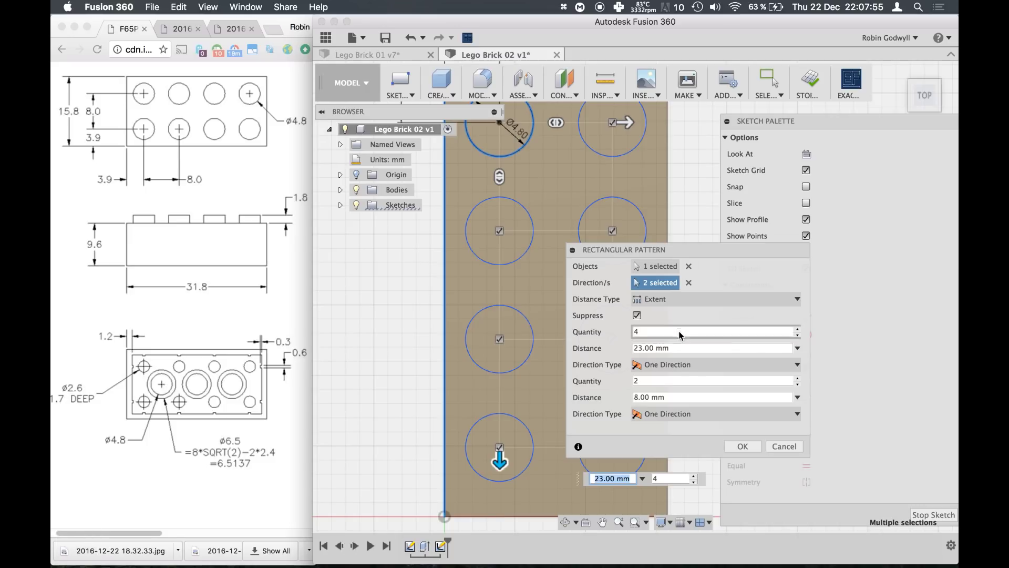
click(692, 299)
click(693, 301)
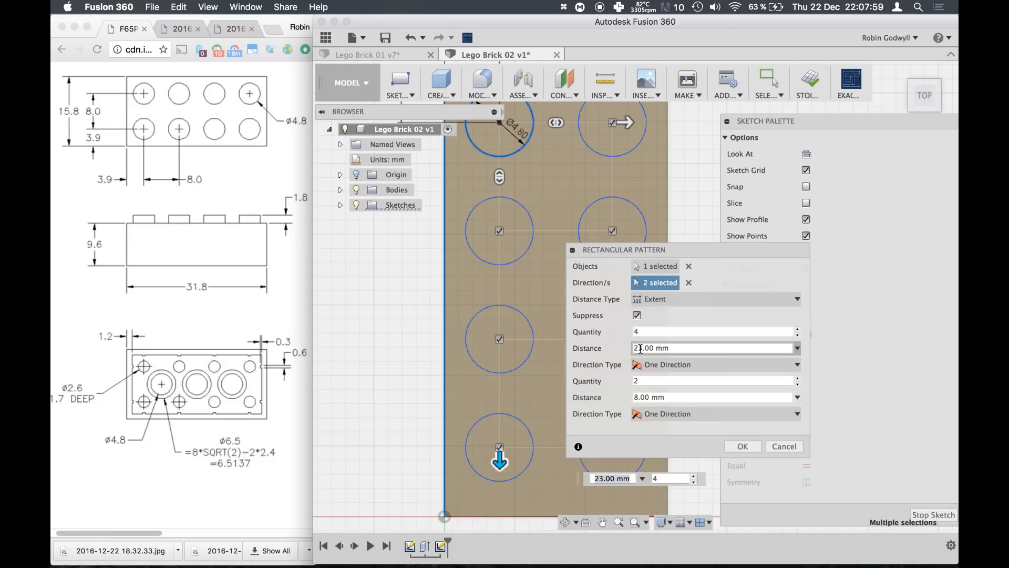
click(651, 302)
click(657, 330)
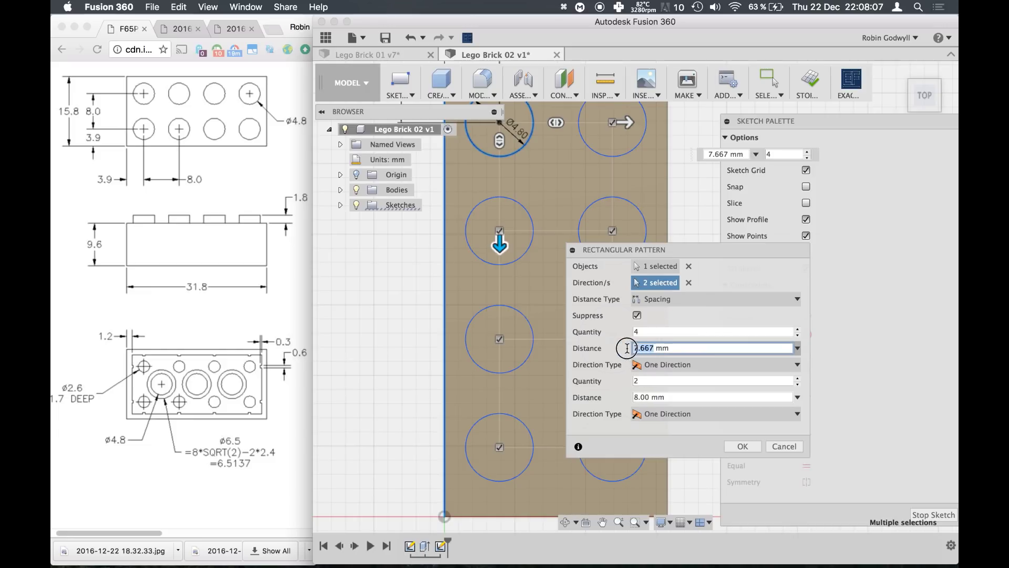
text(8)
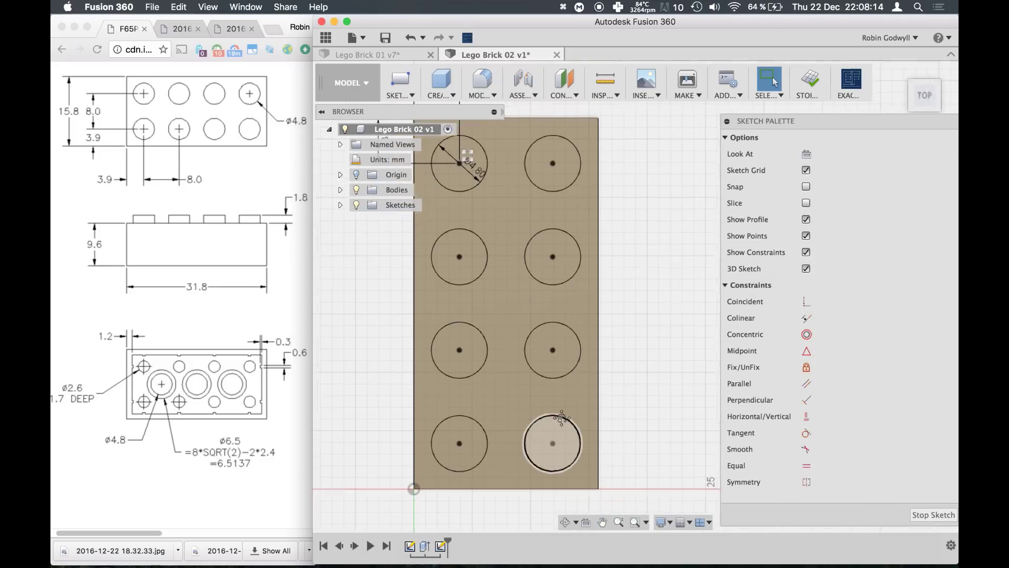
Extrude all eight stud circles on the brick's top face upward by 1.8 mm, joined to the body.
shift+middle_drag(561, 418, 561, 364)
mouse_move(601, 295)
shift+middle_down()
mouse_move(598, 287)
mouse_move(630, 289)
mouse_move(591, 285)
shift+middle_up()
click(448, 96)
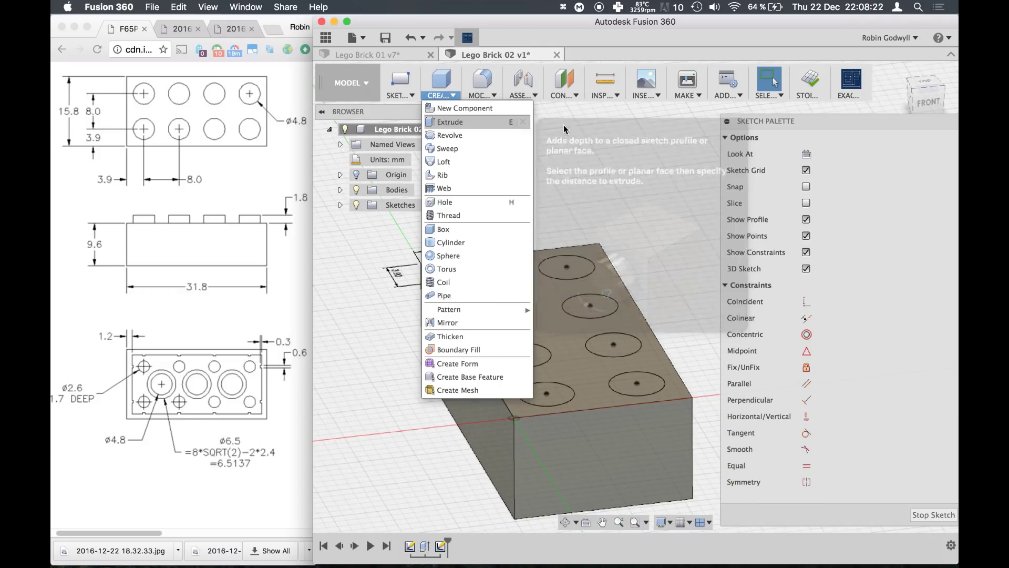
click(446, 121)
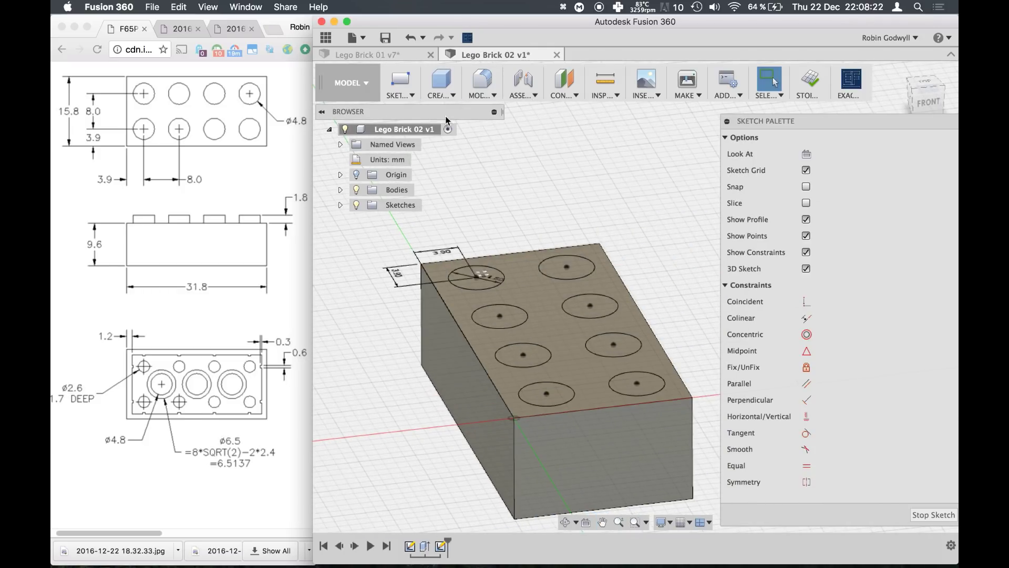
click(441, 88)
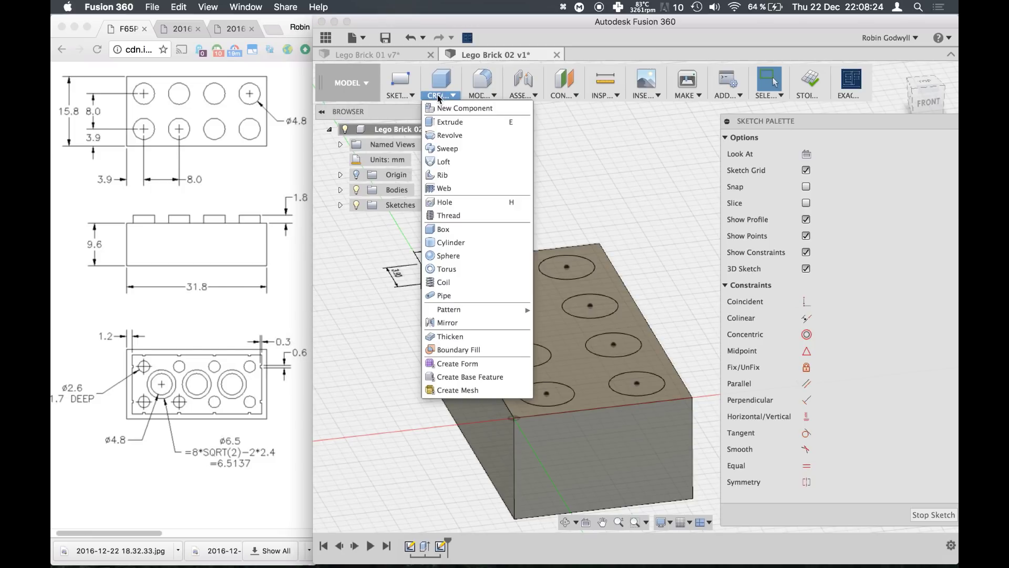
click(448, 122)
middle_drag(499, 237, 424, 236)
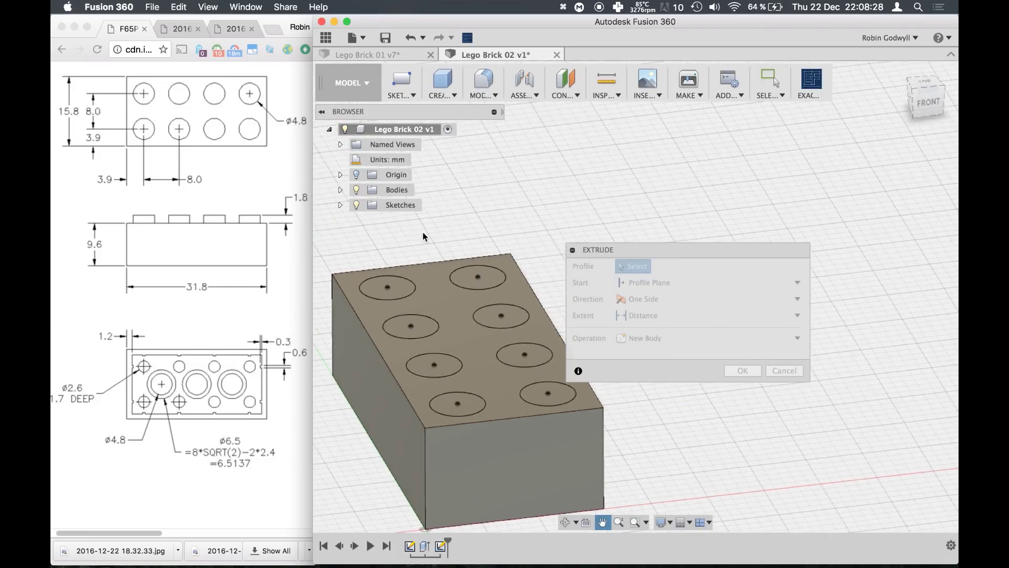
click(386, 287)
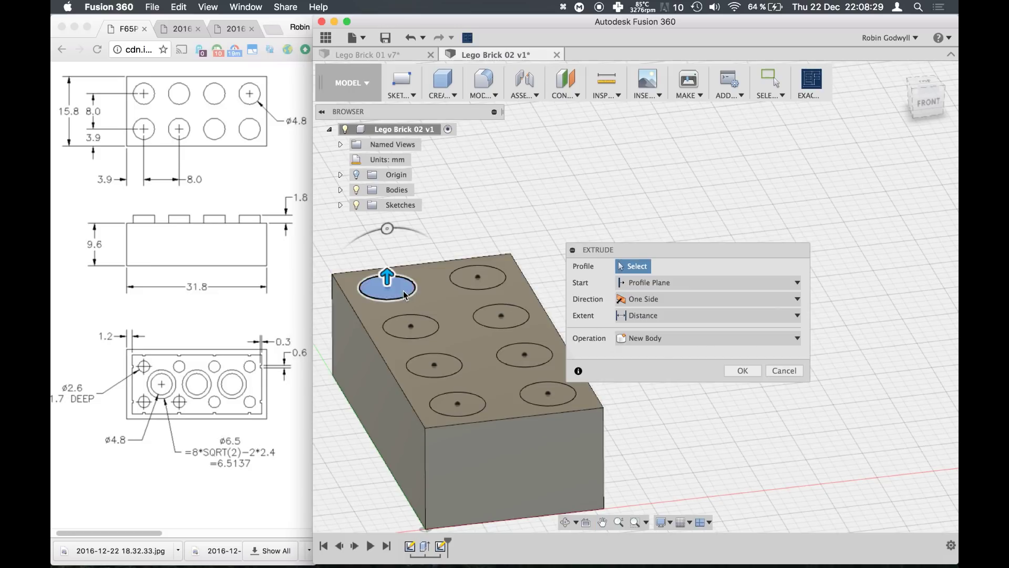
click(497, 277)
click(411, 326)
click(497, 323)
click(435, 365)
click(525, 354)
click(483, 403)
click(541, 392)
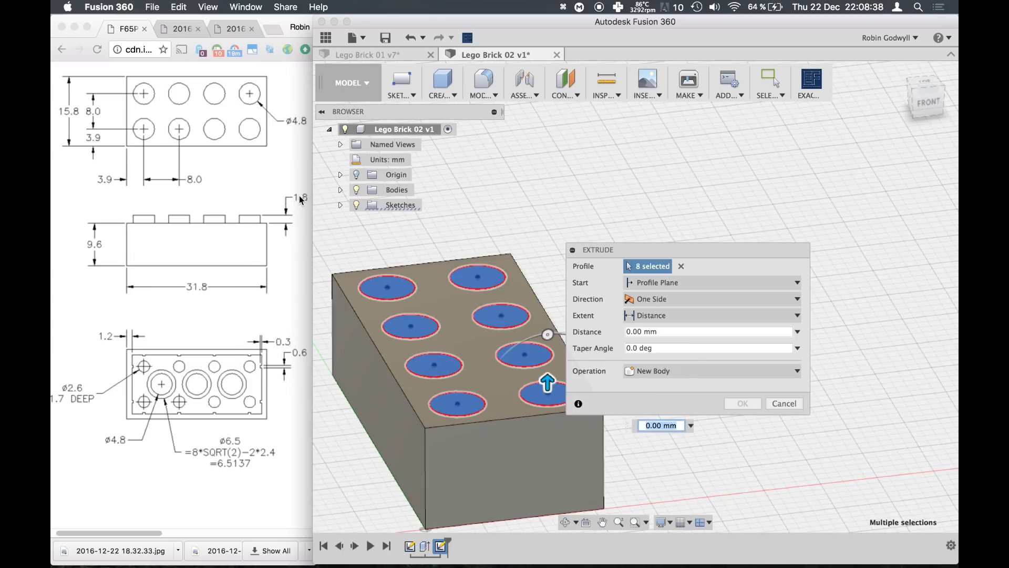
text(1)
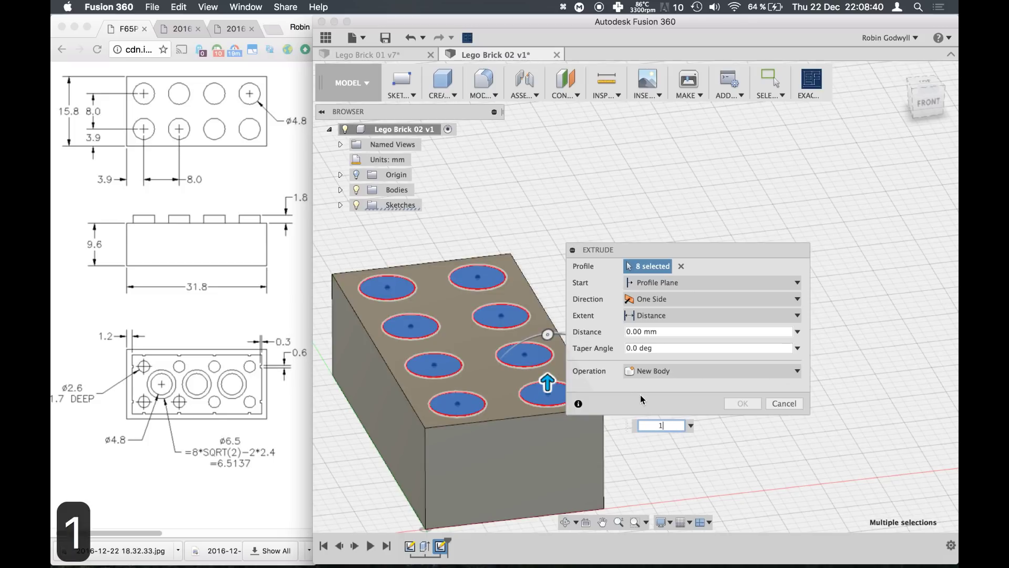
text(.8)
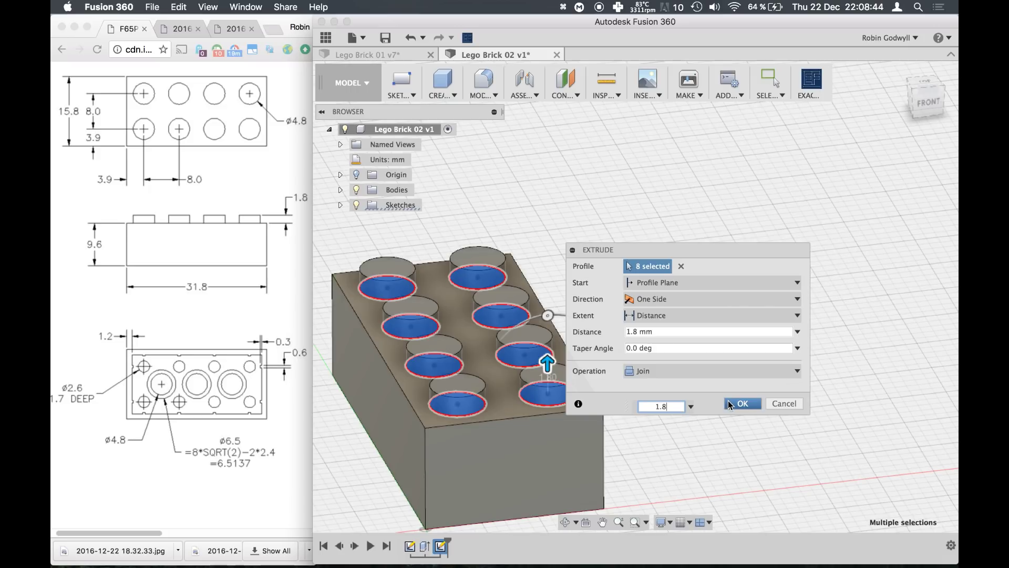
click(741, 403)
Shell the brick from its bottom face with an inside thickness of 1.2 mm.
middle_drag(711, 405, 671, 319)
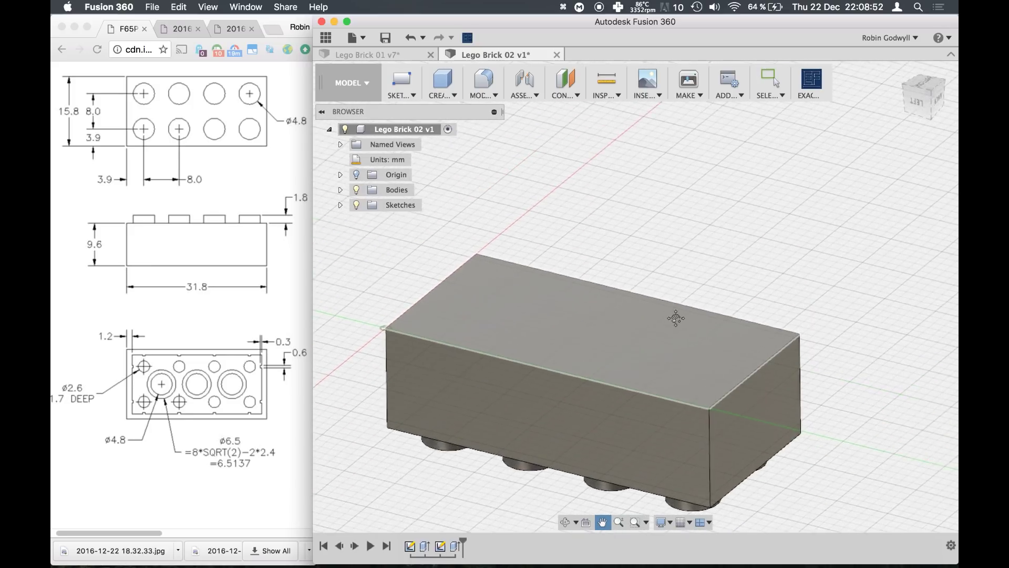
click(446, 93)
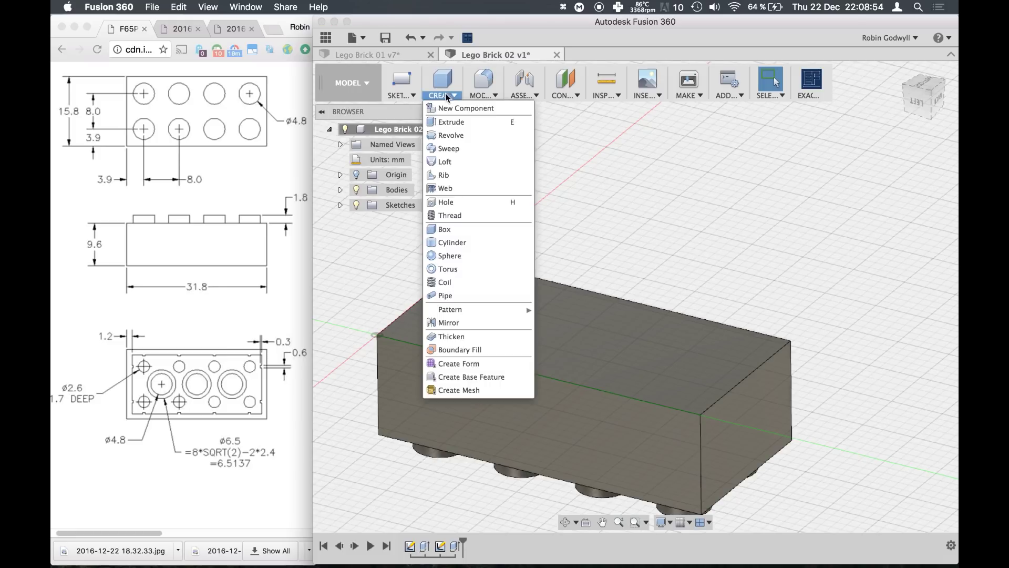
mouse_move(475, 97)
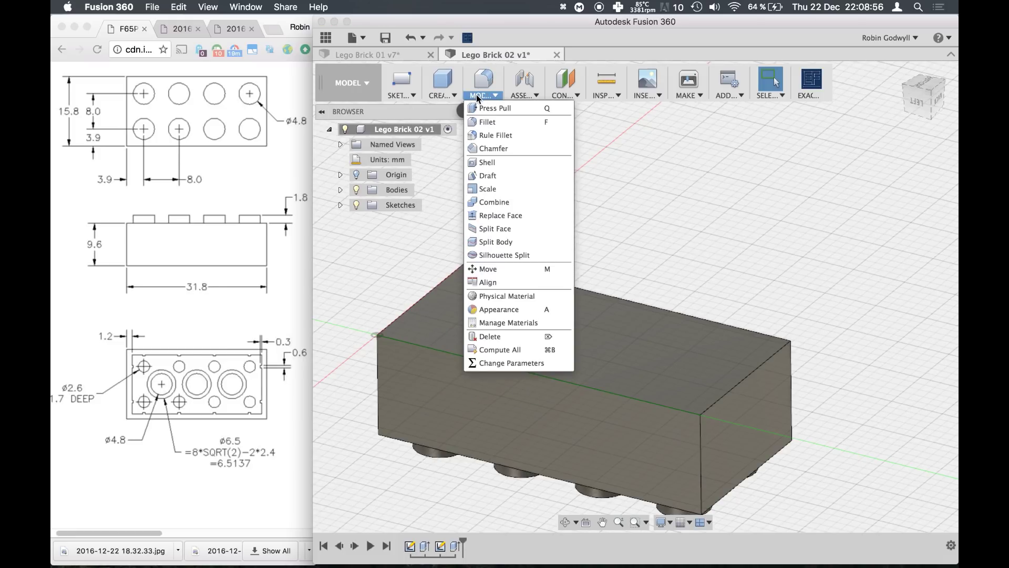
click(478, 99)
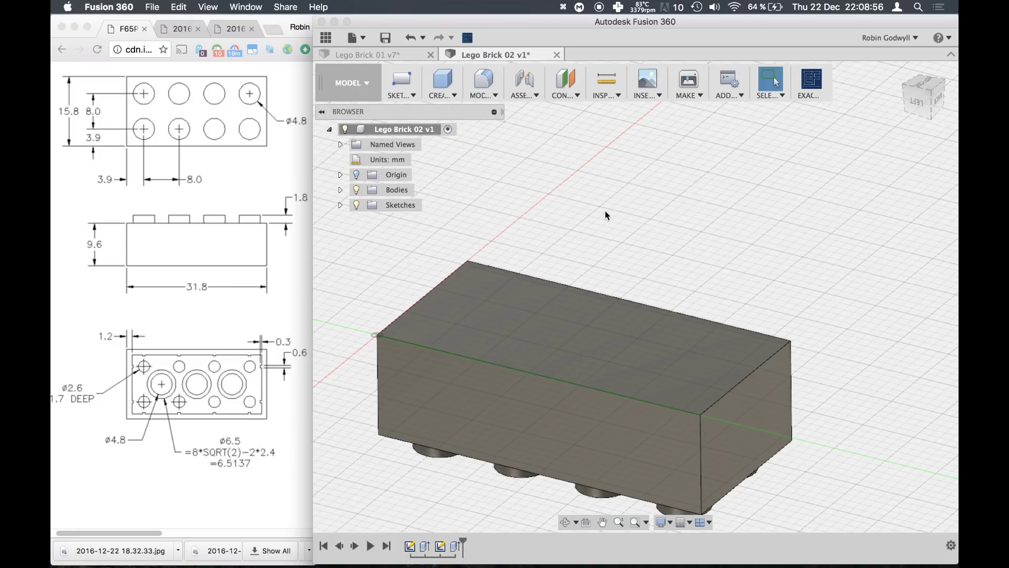
click(488, 95)
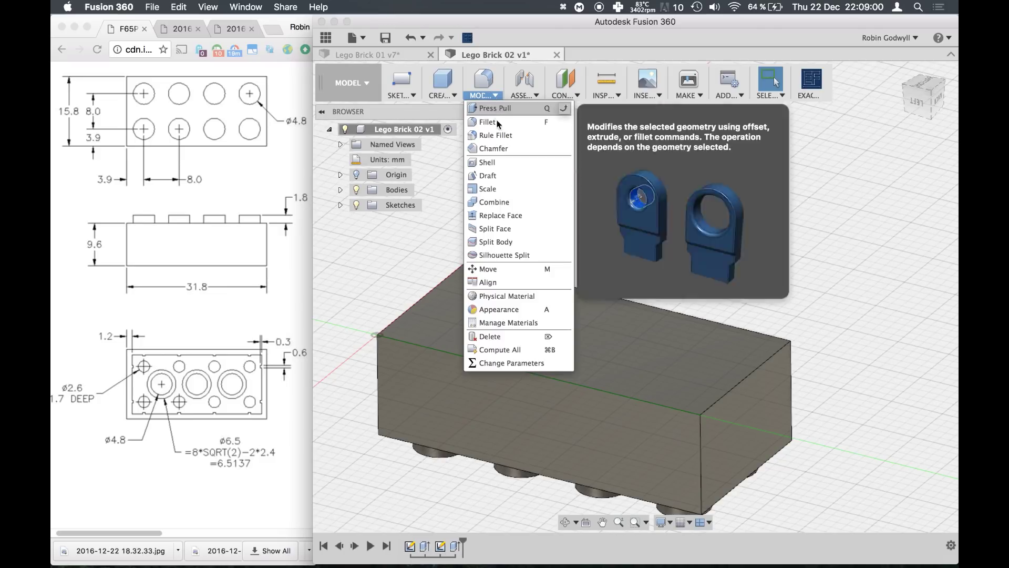
click(497, 162)
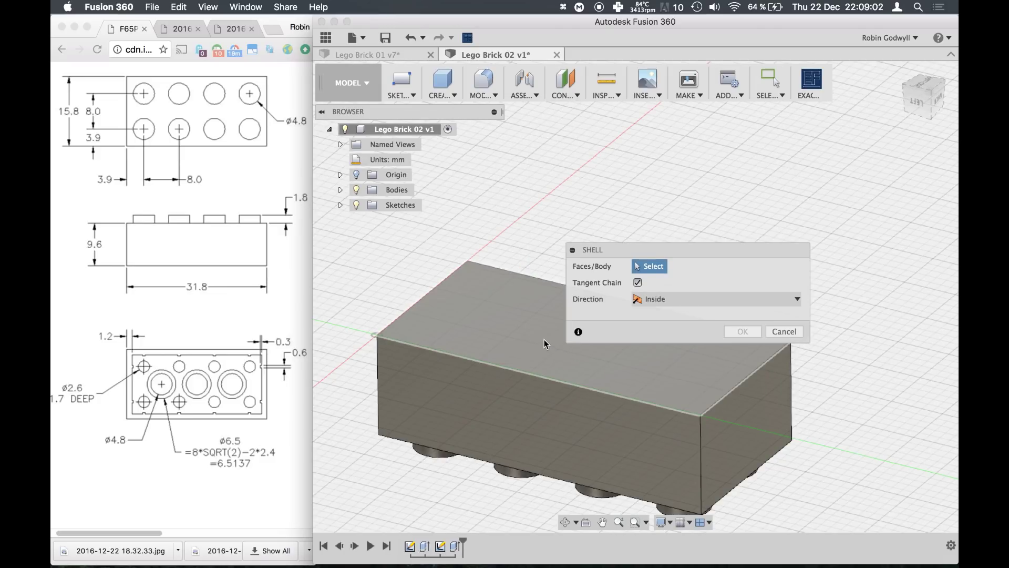
click(526, 335)
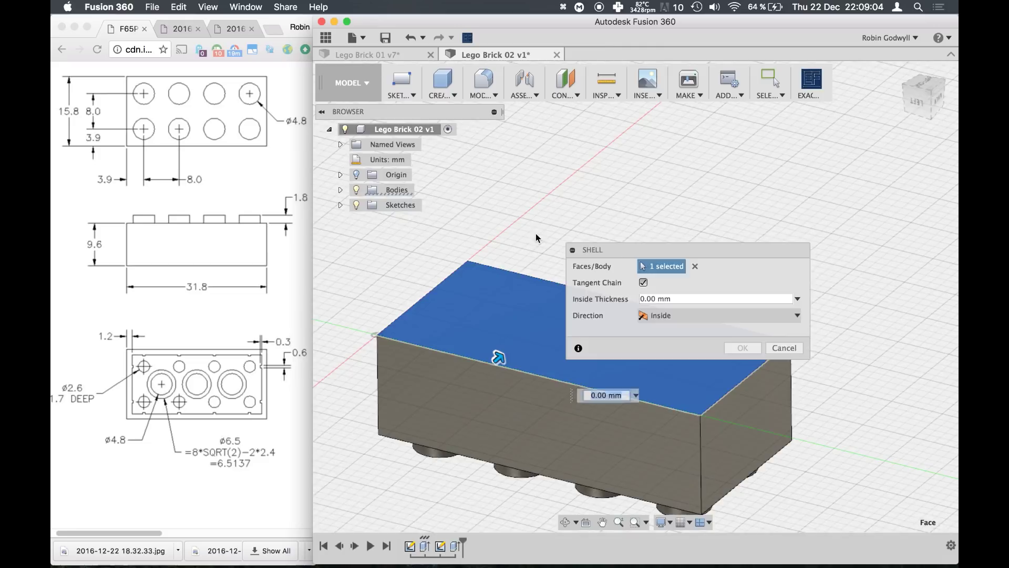
middle_drag(535, 234, 526, 219)
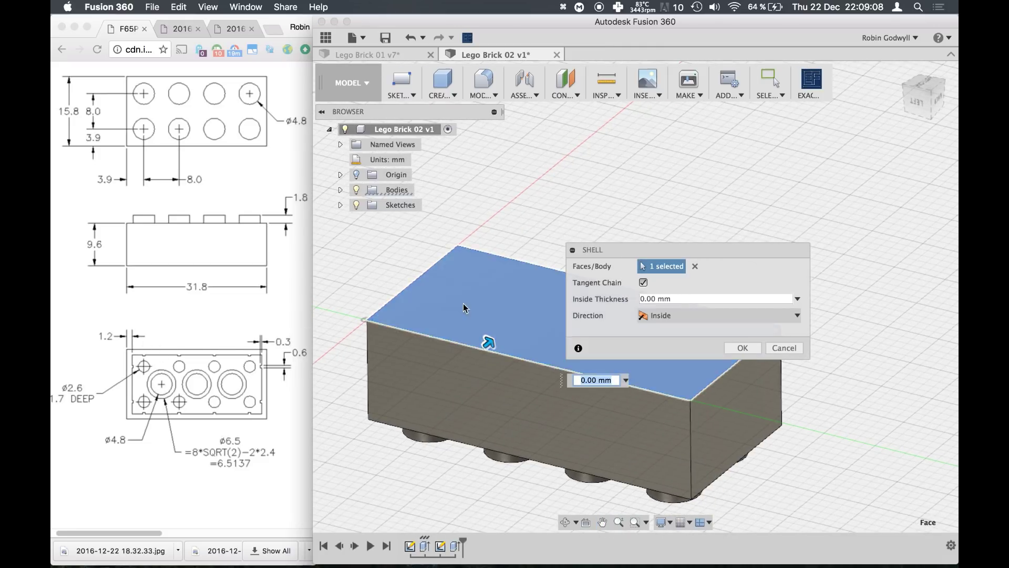
text(1)
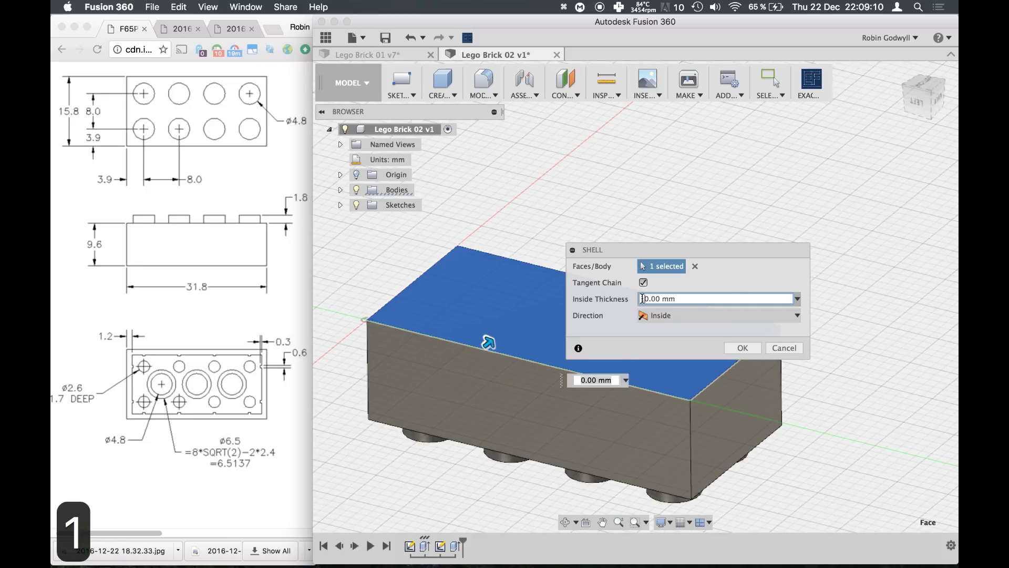
key(Tab)
key(Right)
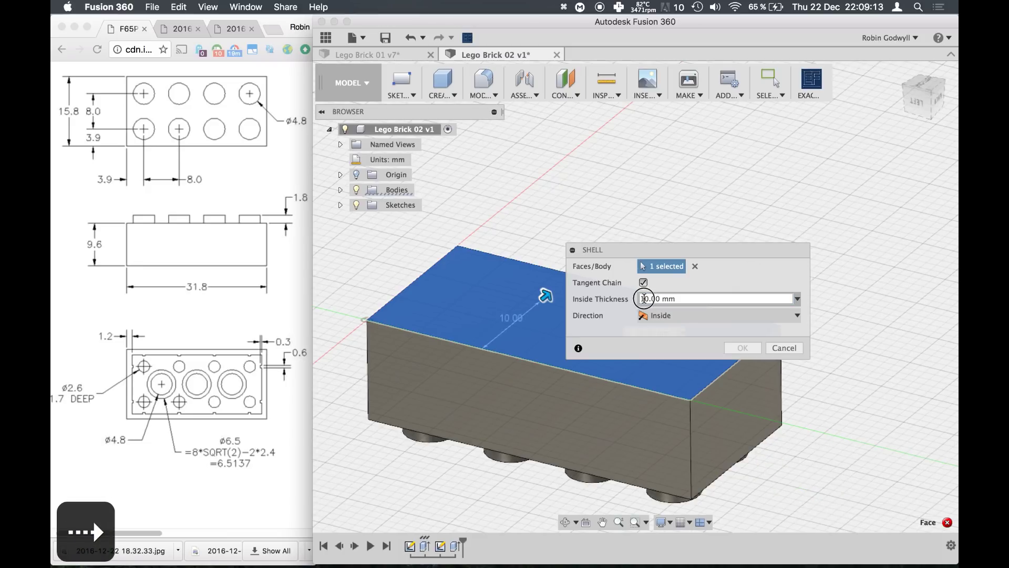
text(1)
key(Right)
text(2)
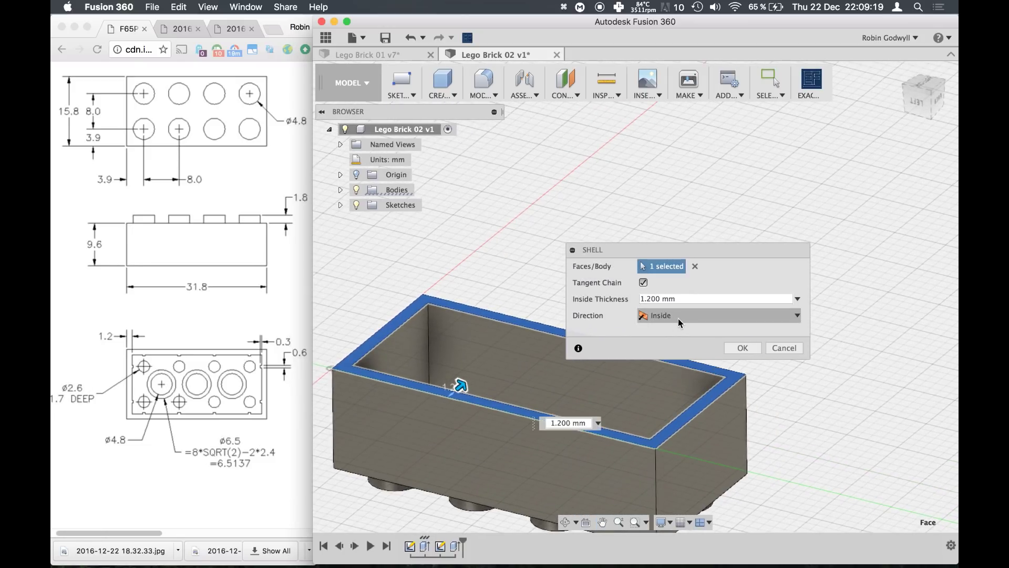
click(750, 351)
Check the brick's underside photo in the browser, and sketch a 4.8 mm center diameter circle on the cavity floor between the four middle stud recesses.
shift+middle_drag(748, 241, 694, 366)
click(188, 28)
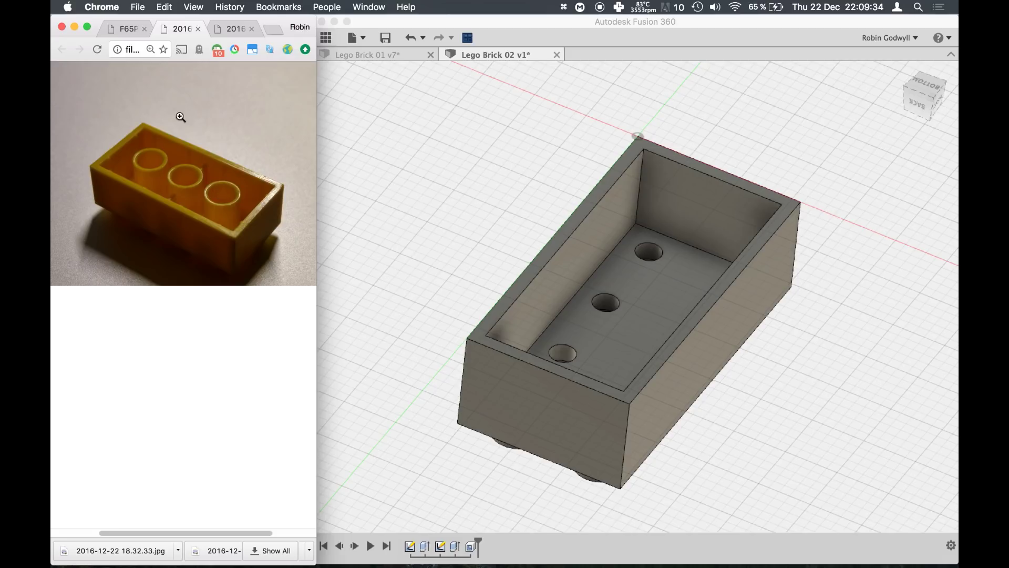
click(110, 29)
click(393, 98)
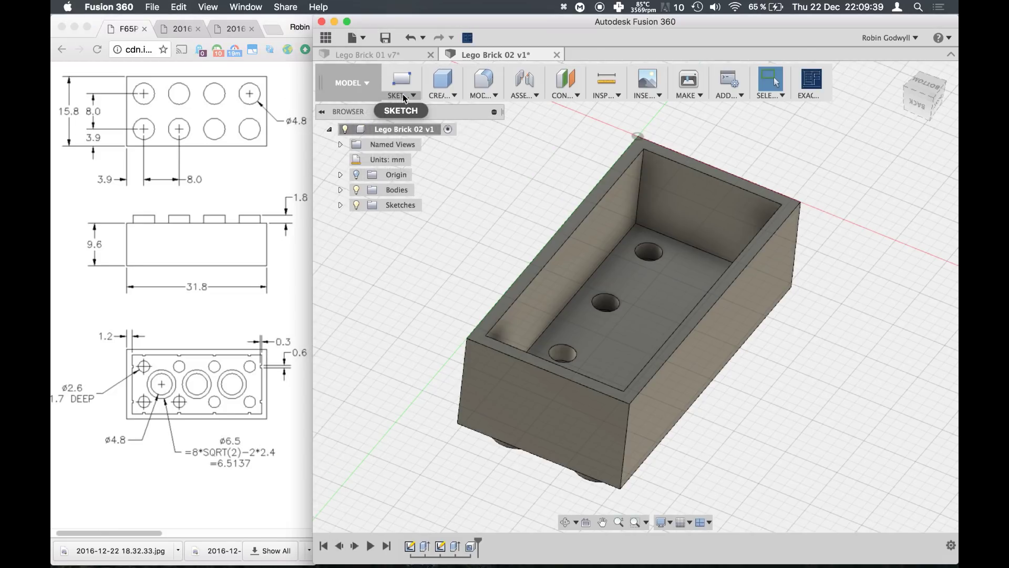
click(404, 95)
mouse_move(418, 149)
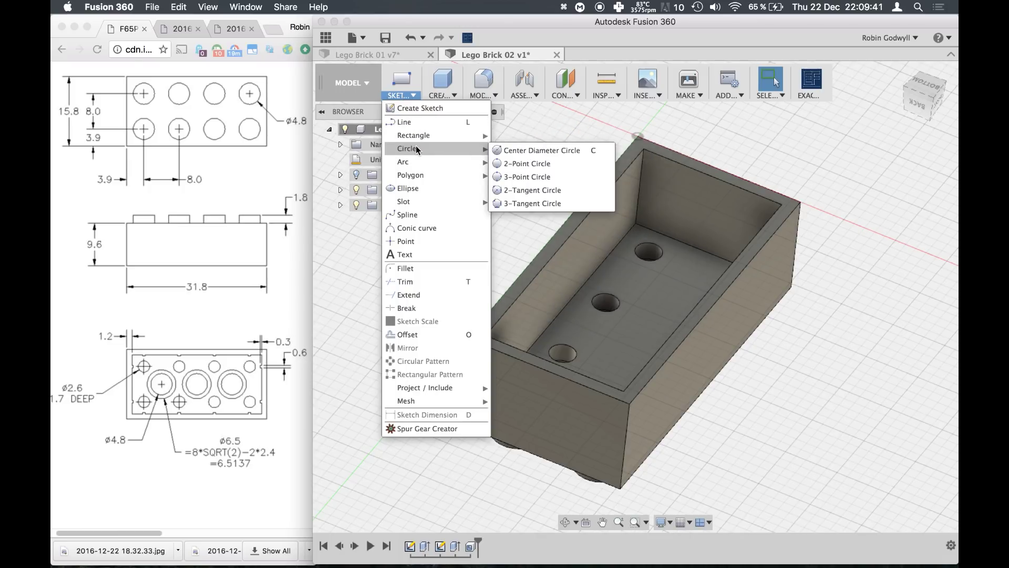
click(518, 151)
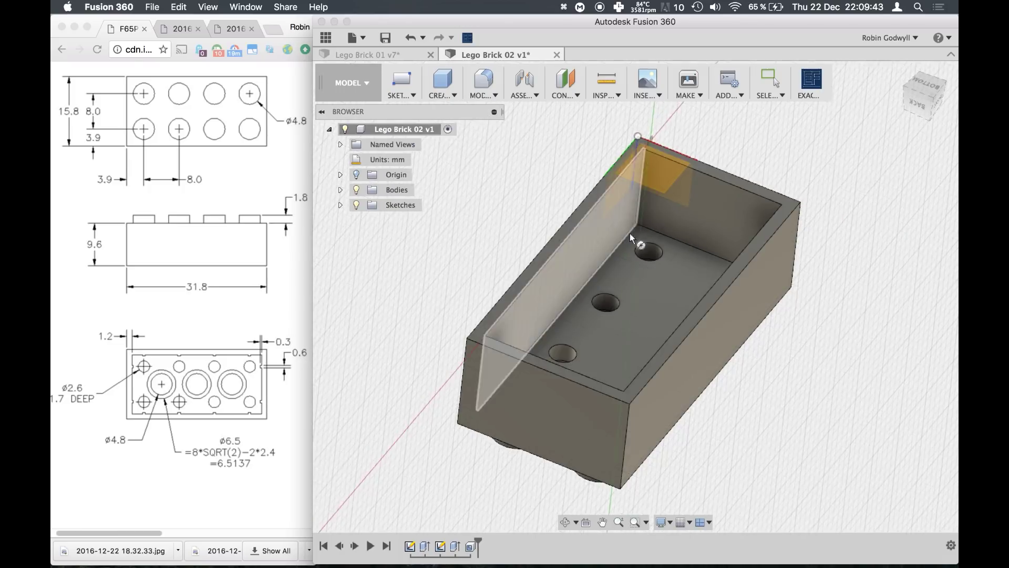
click(636, 314)
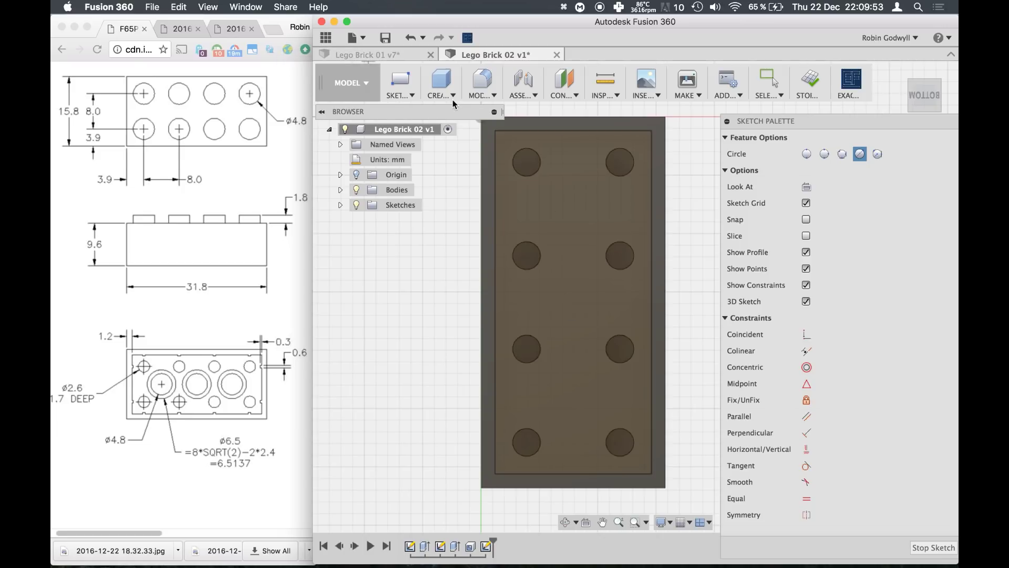
click(577, 304)
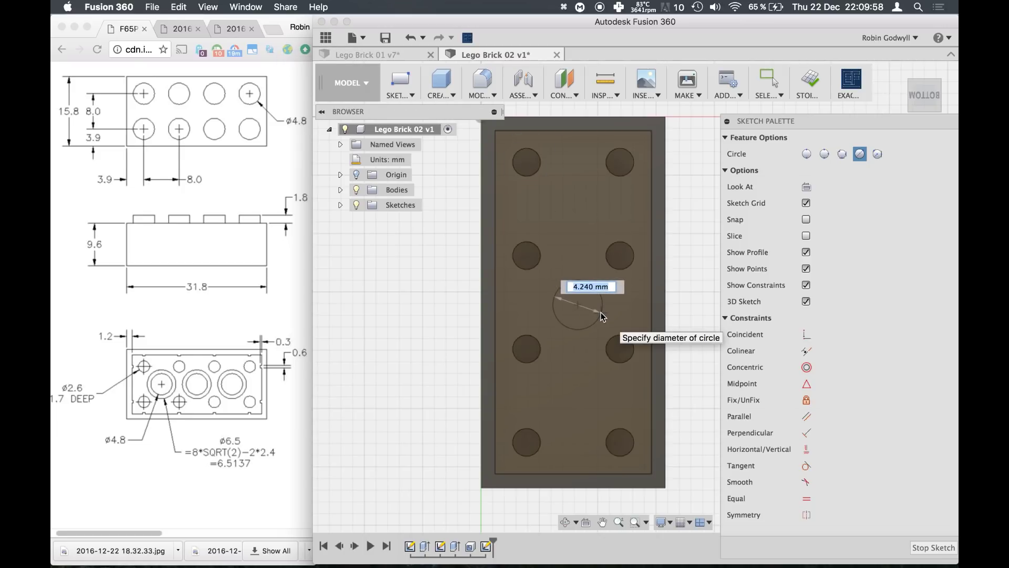
text(4.8)
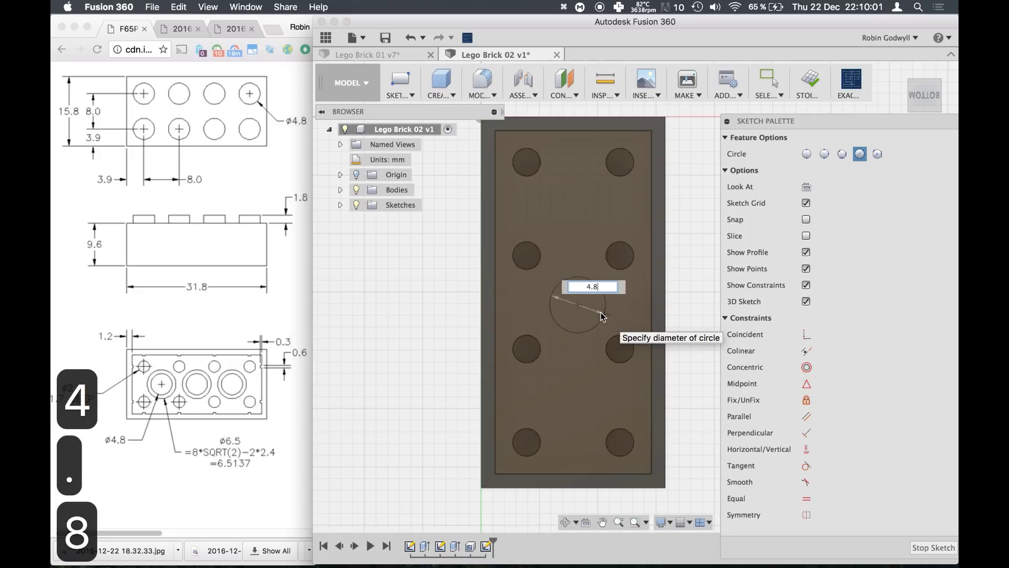
key(Return)
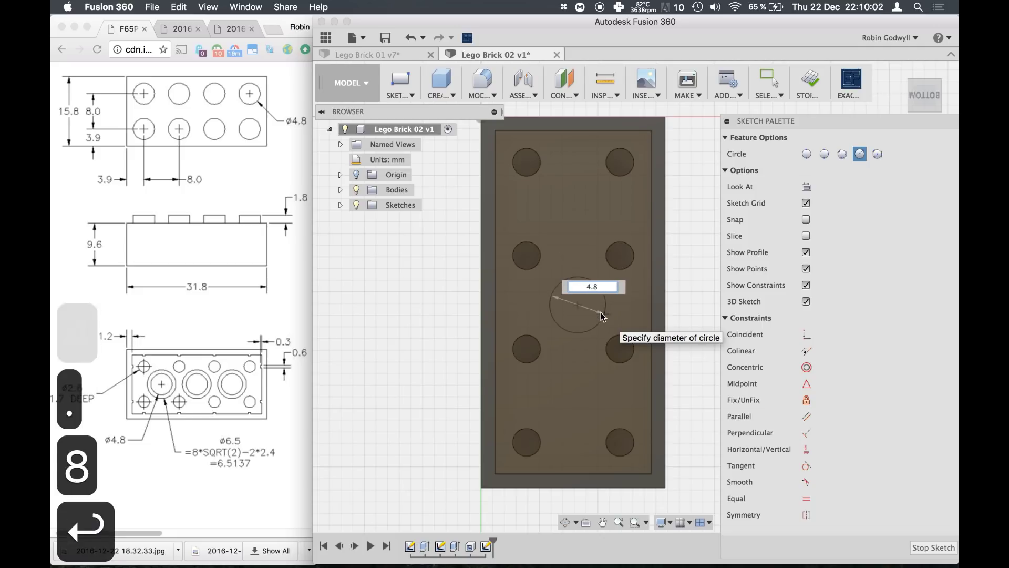
Add a 6.5 mm center diameter circle concentric with the 4.8 mm circle on the cavity floor.
click(404, 87)
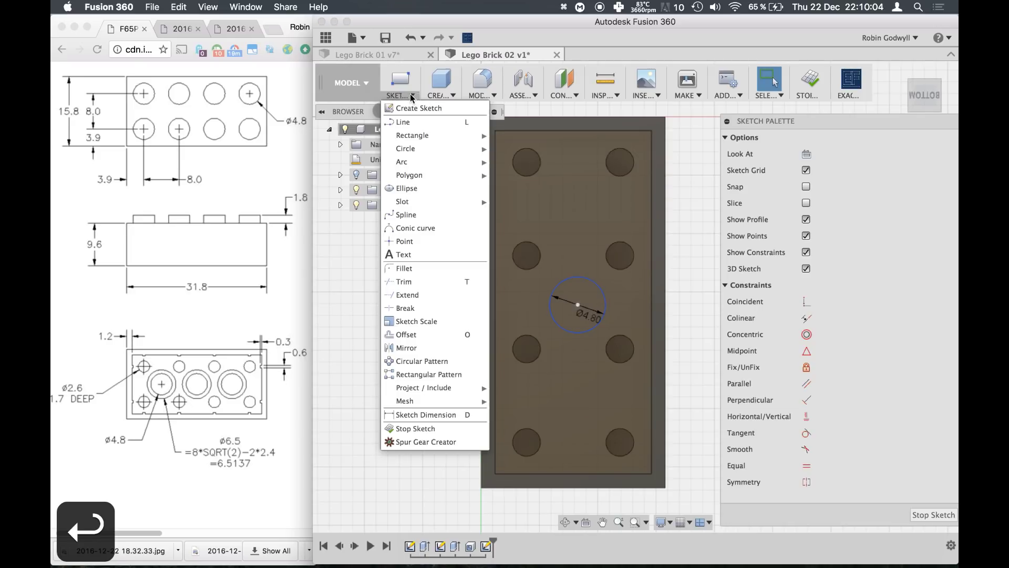
mouse_move(405, 192)
click(575, 248)
click(577, 305)
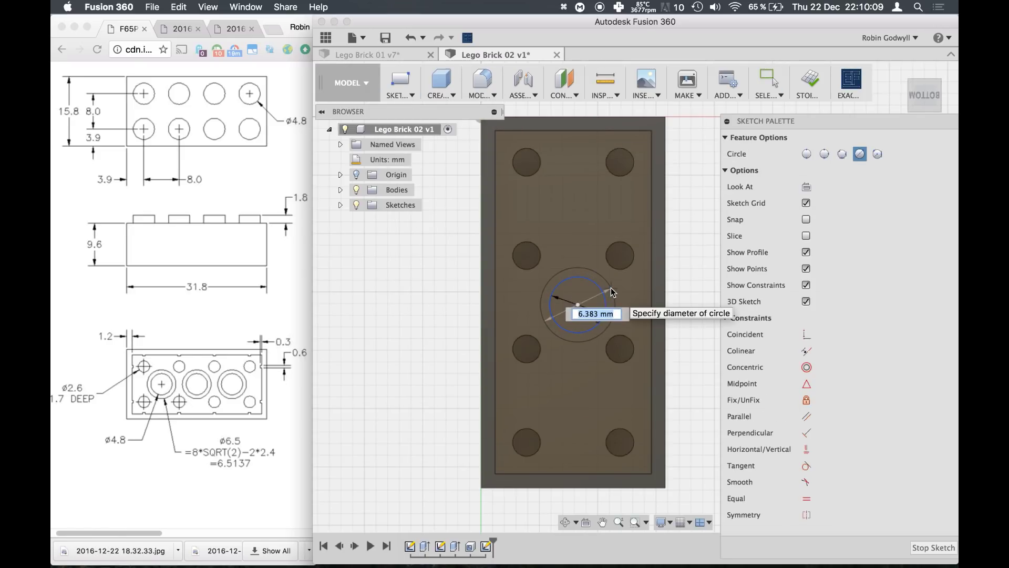
text(6.5)
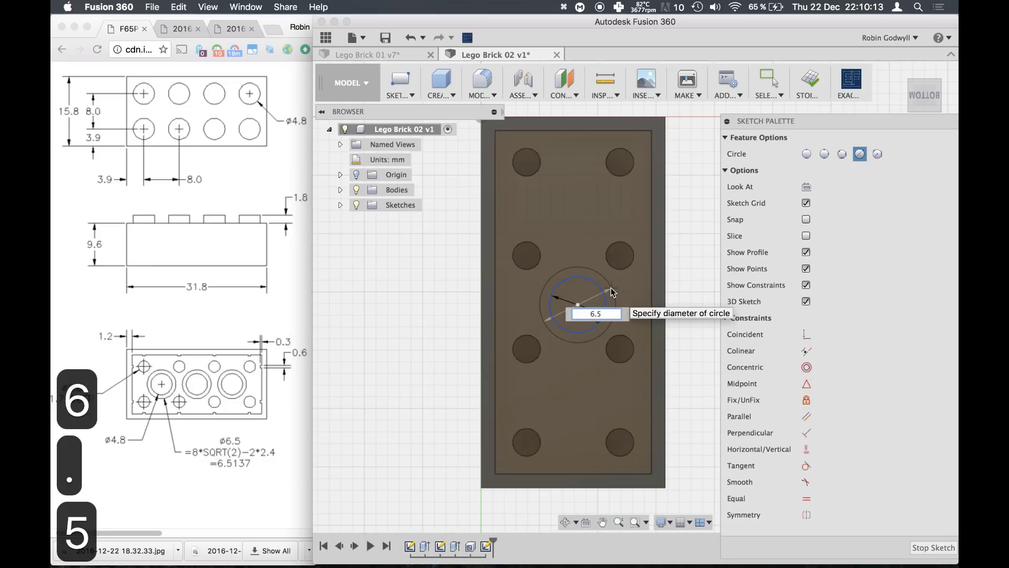
key(Return)
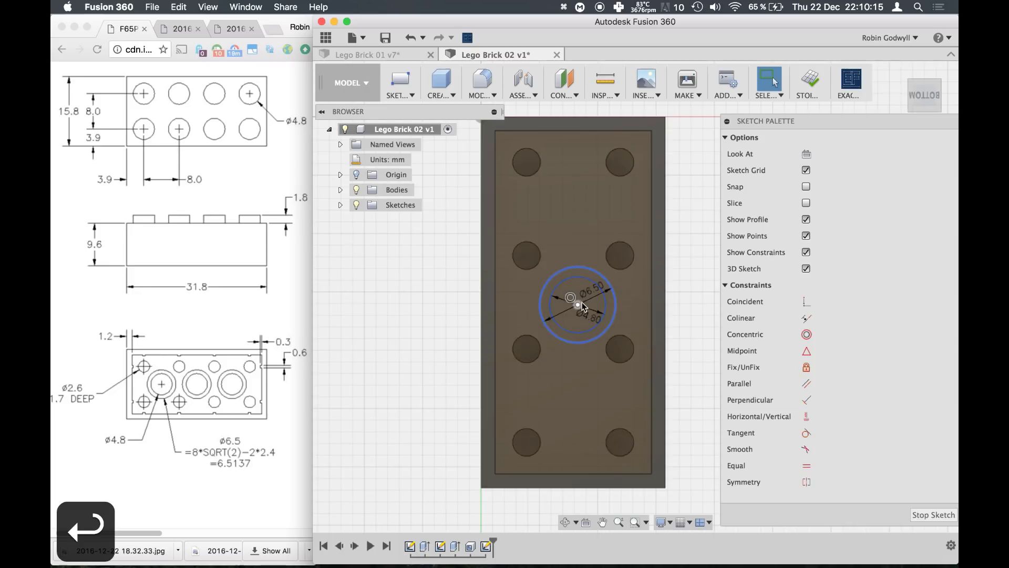
Draw two diagonal lines connecting the opposite inner corners of the cavity floor.
mouse_move(577, 309)
mouse_down()
mouse_move(541, 312)
mouse_move(552, 288)
mouse_move(573, 317)
mouse_move(565, 295)
mouse_move(555, 328)
mouse_up()
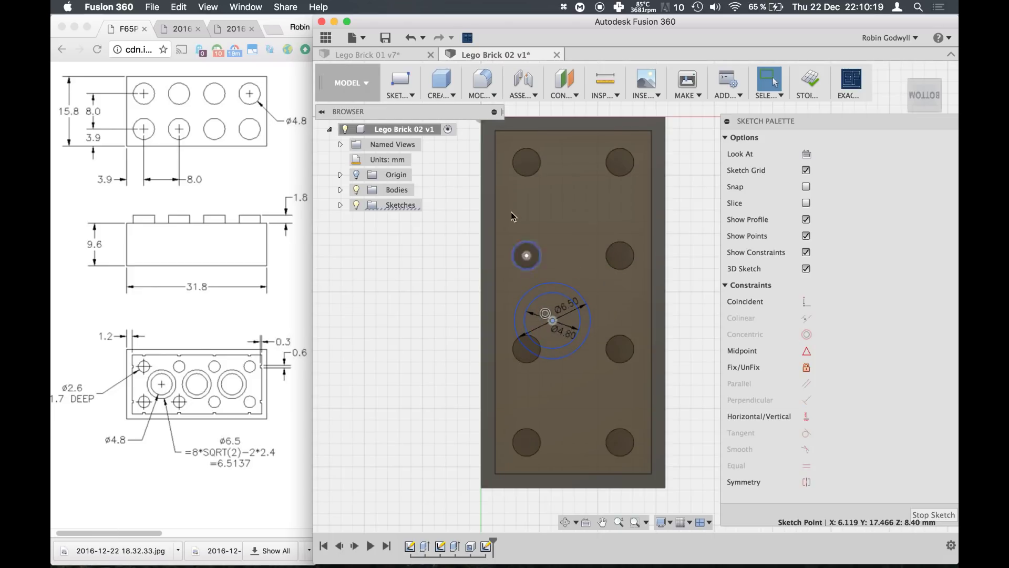
click(408, 98)
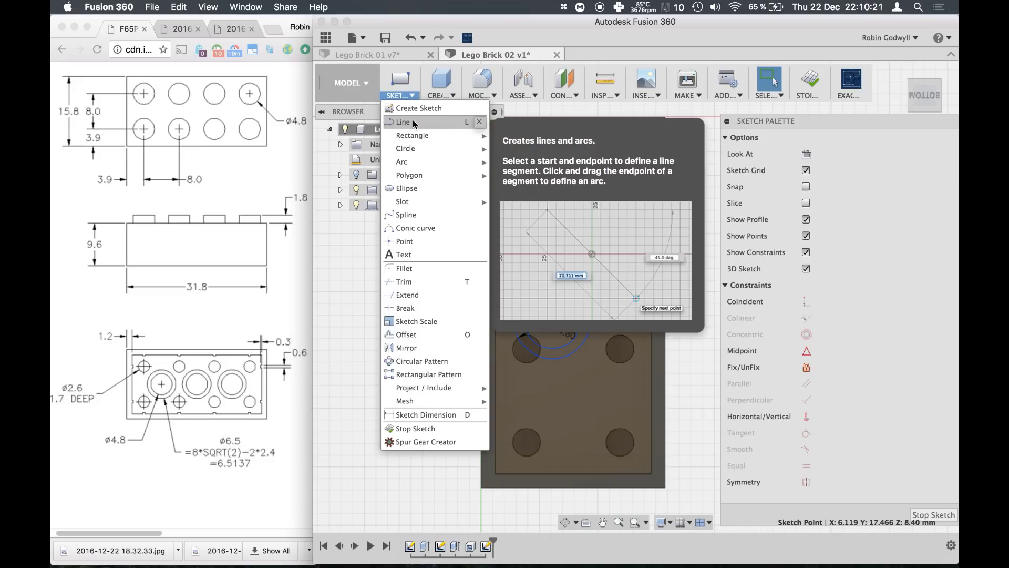
click(412, 120)
click(407, 96)
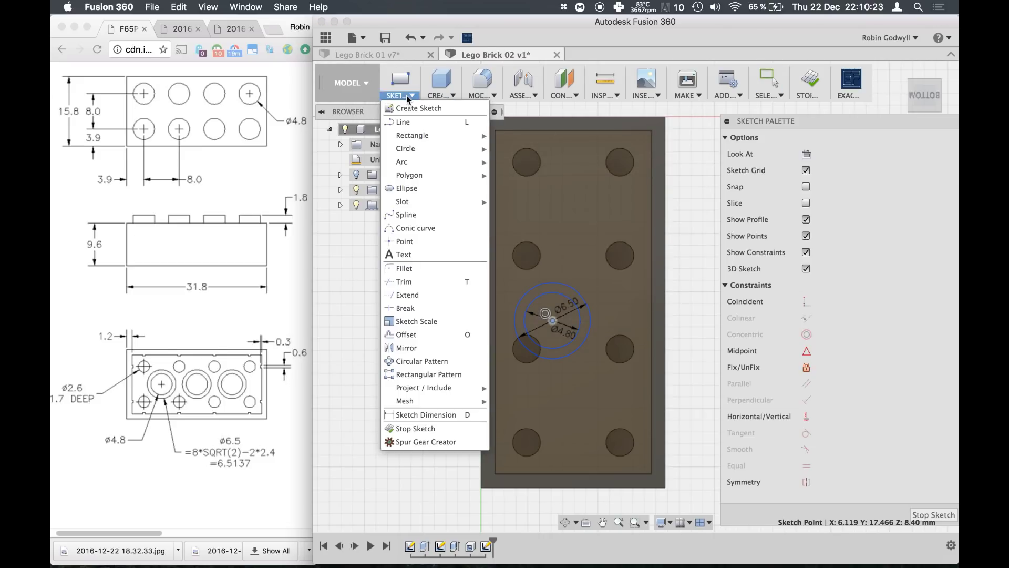
click(448, 126)
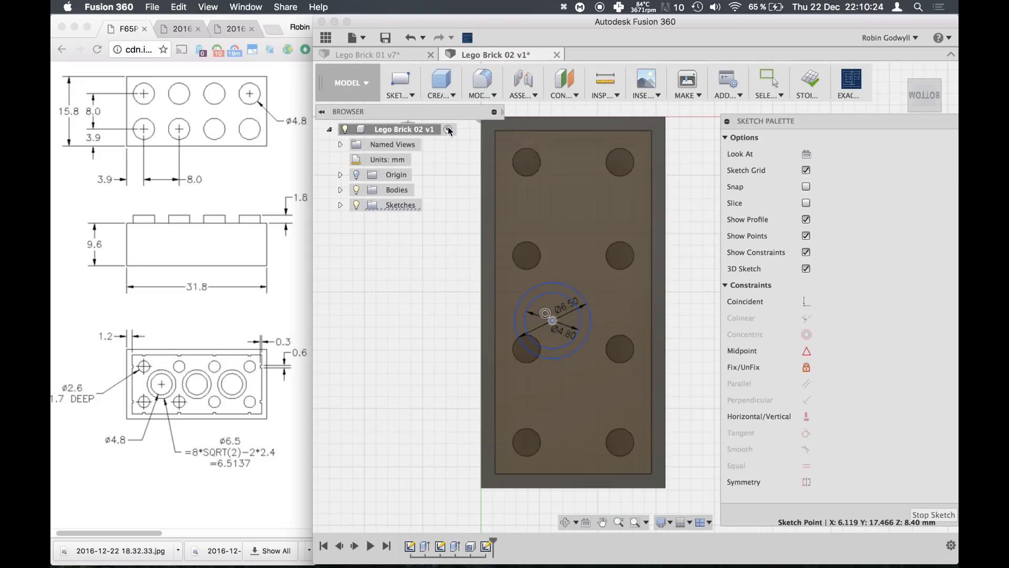
click(494, 131)
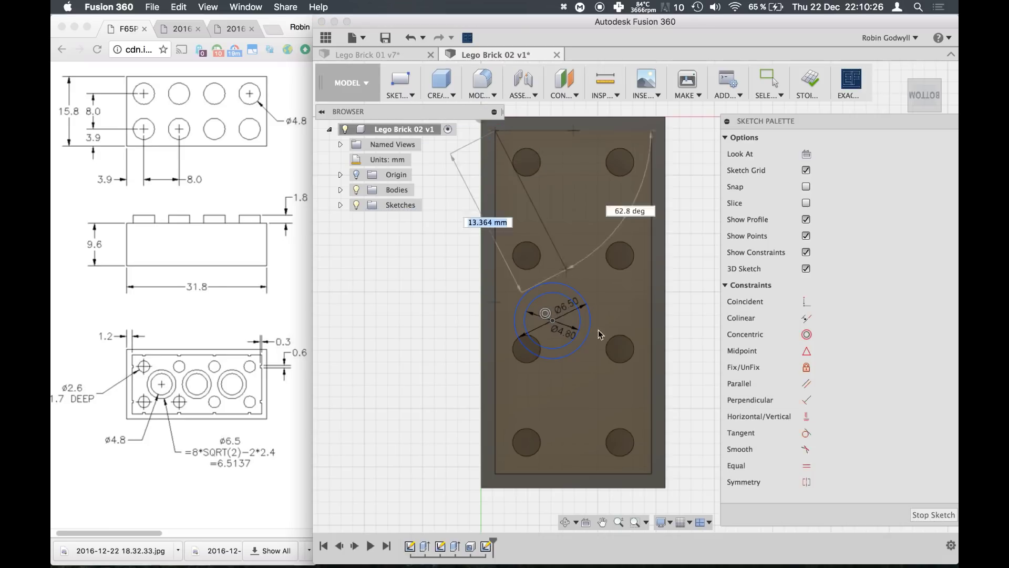
click(650, 472)
click(650, 132)
click(495, 473)
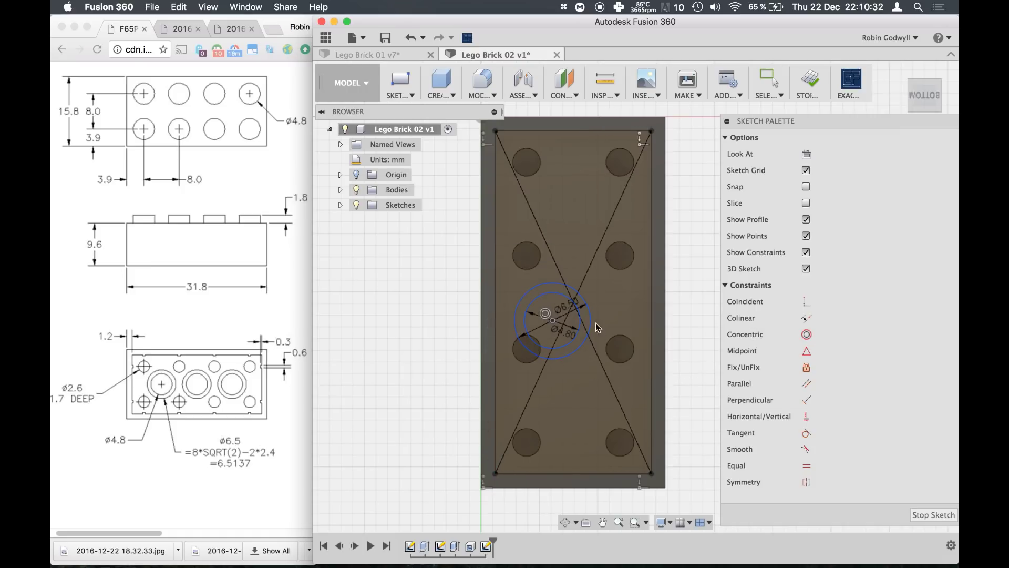
Convert both diagonals to construction lines and snap the concentric circles' shared center onto their intersection.
key(Escape)
click(601, 367)
click(541, 380)
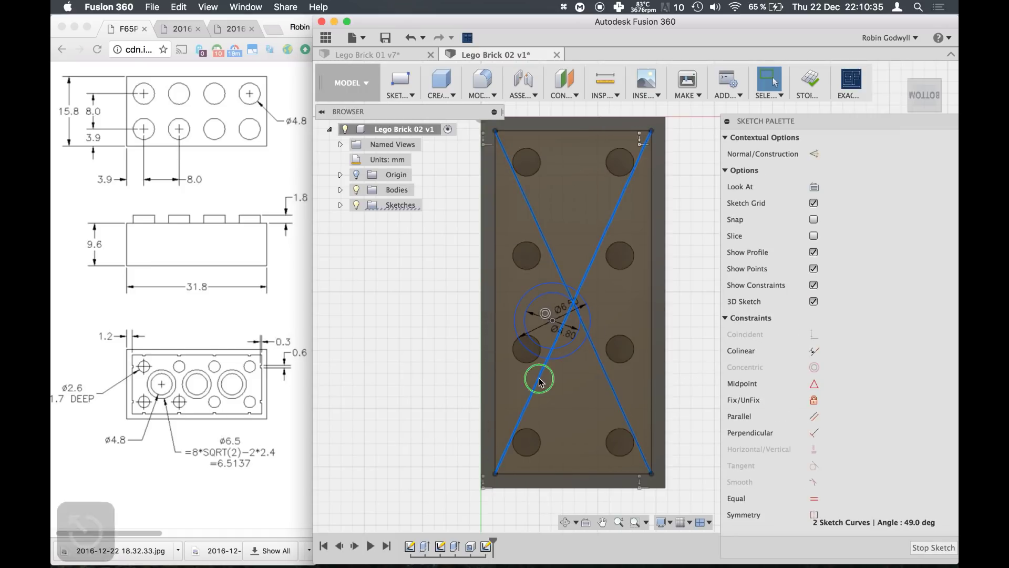
right_click(541, 380)
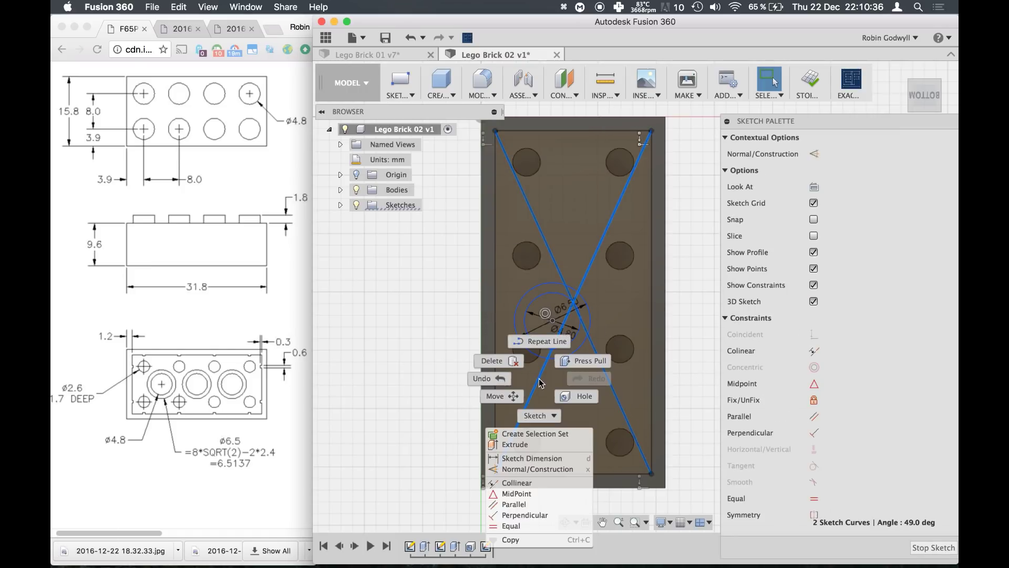
click(547, 468)
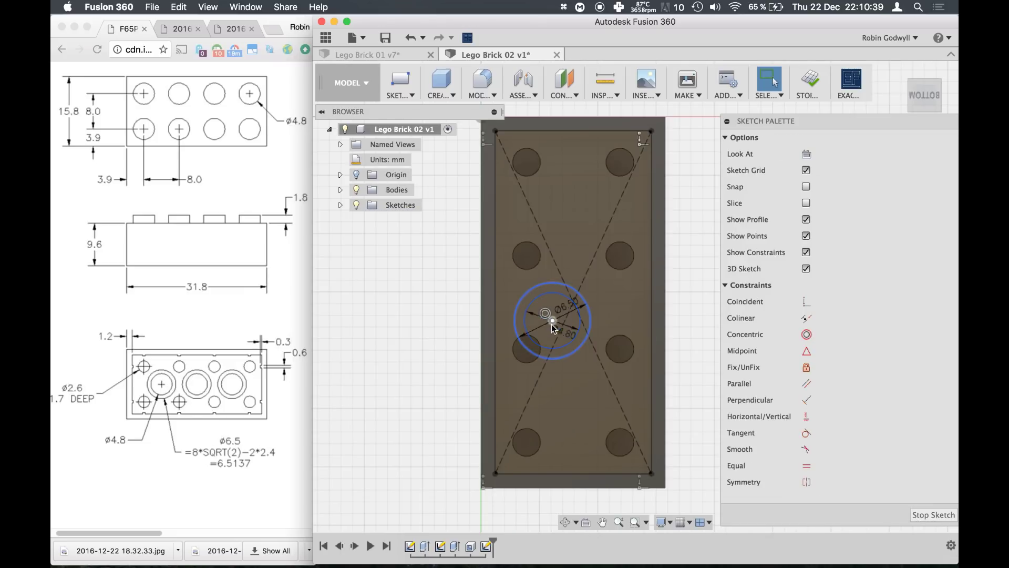
drag(553, 326, 573, 308)
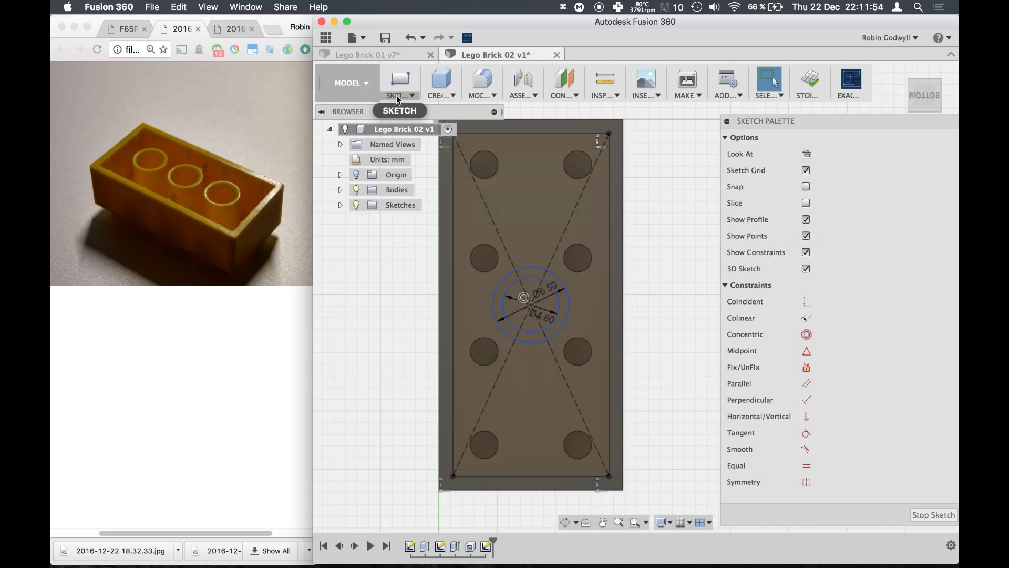
Rectangular-pattern both concentric circles symmetrically along the brick's length, with three instances spaced 8 mm apart.
click(126, 32)
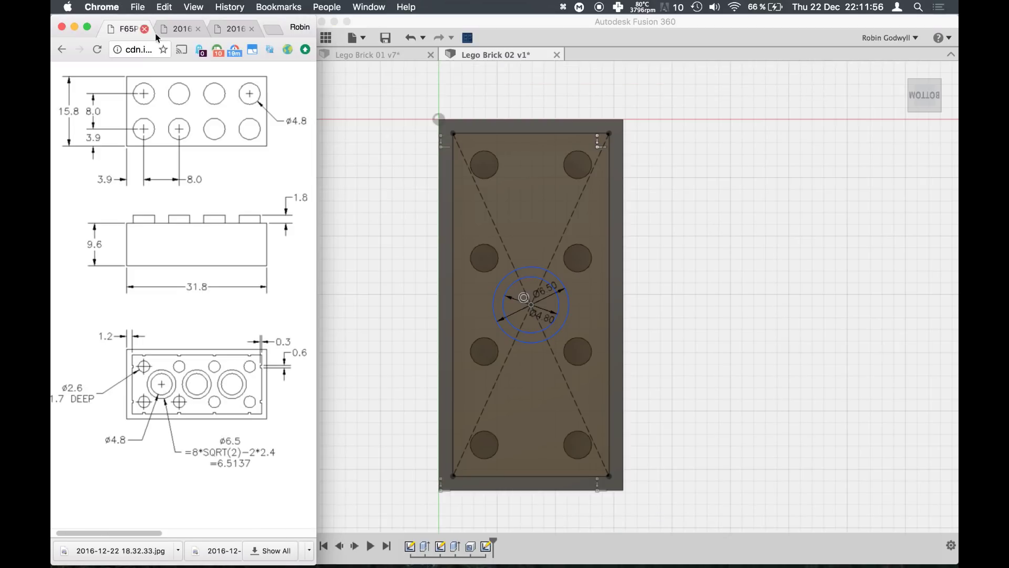
click(326, 67)
click(395, 95)
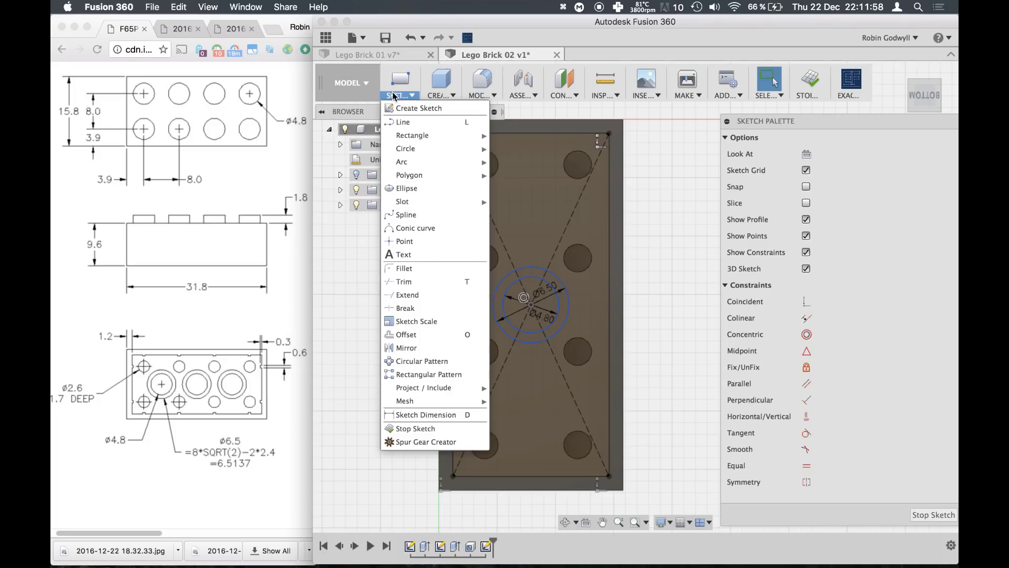
click(439, 374)
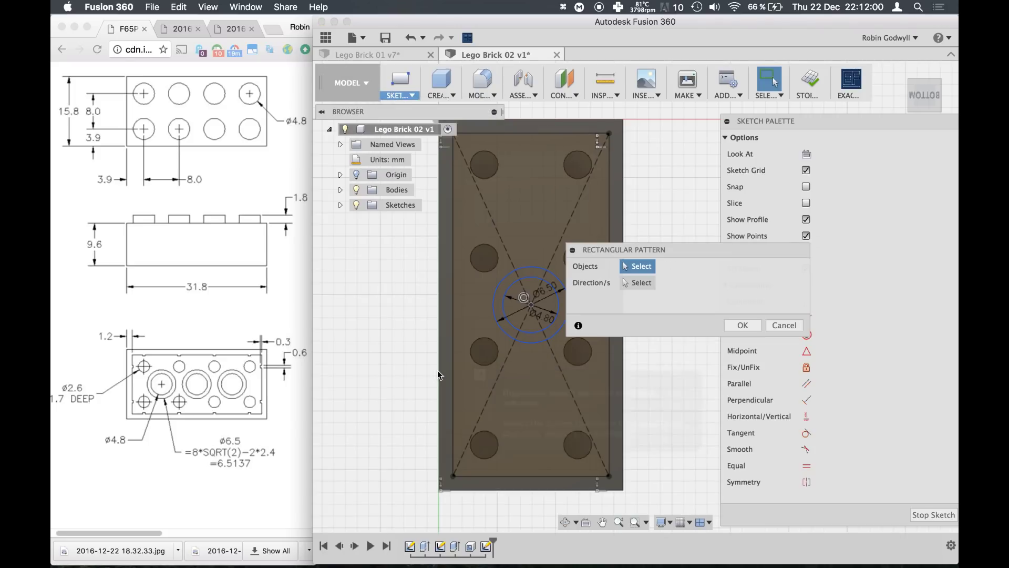
click(546, 339)
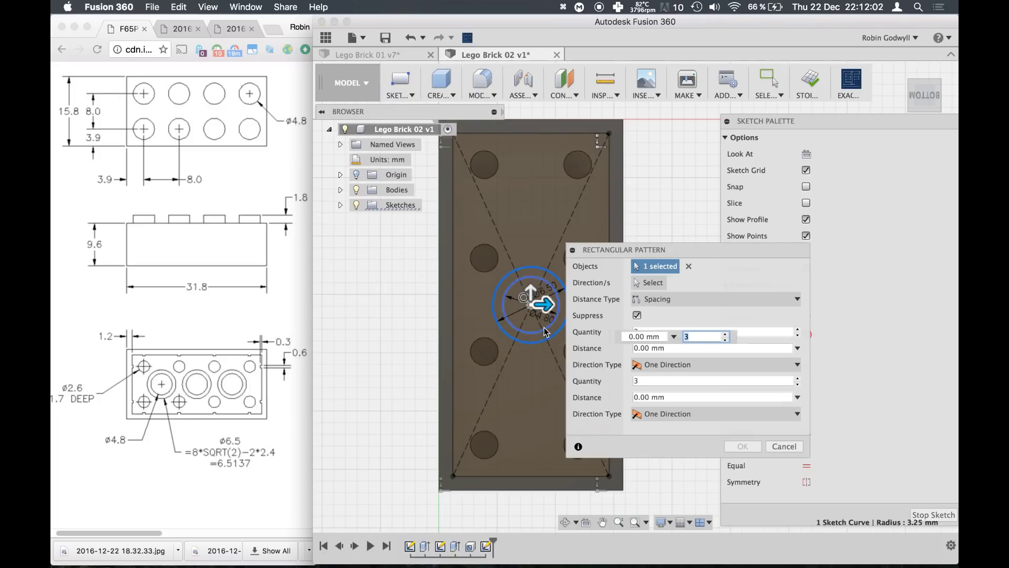
click(546, 332)
middle_drag(481, 308, 419, 311)
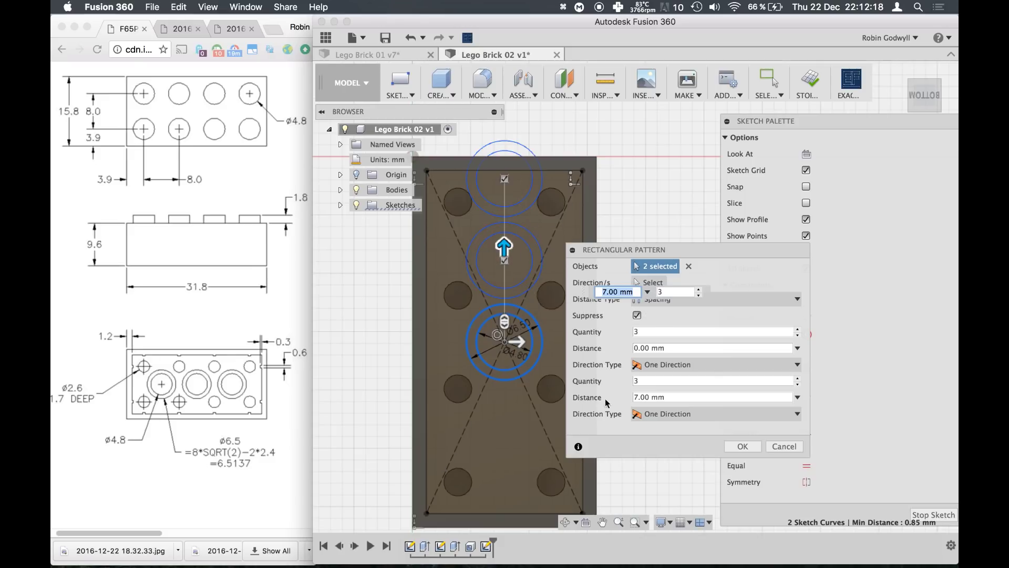
click(676, 418)
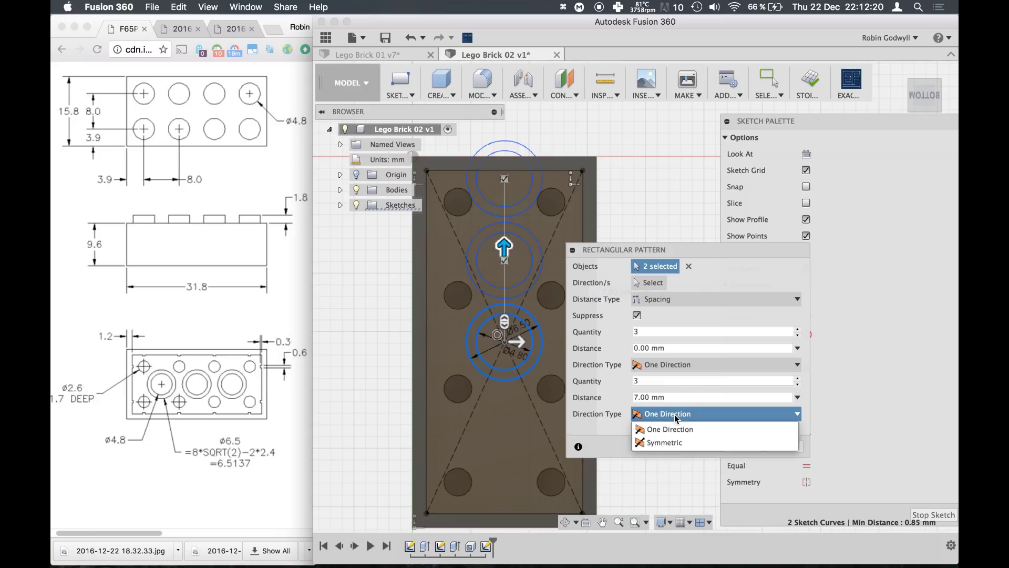
click(664, 444)
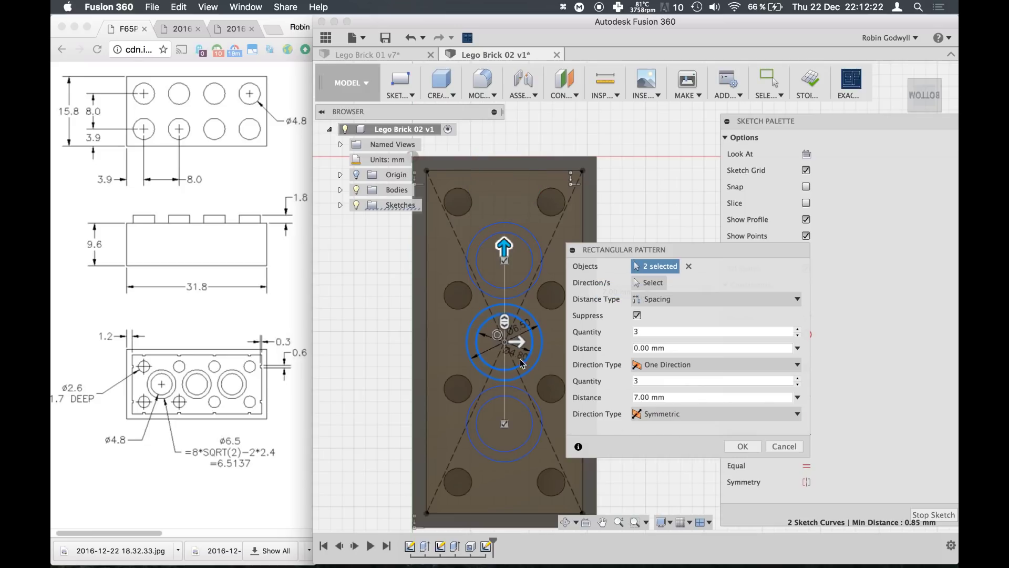
drag(506, 252, 505, 242)
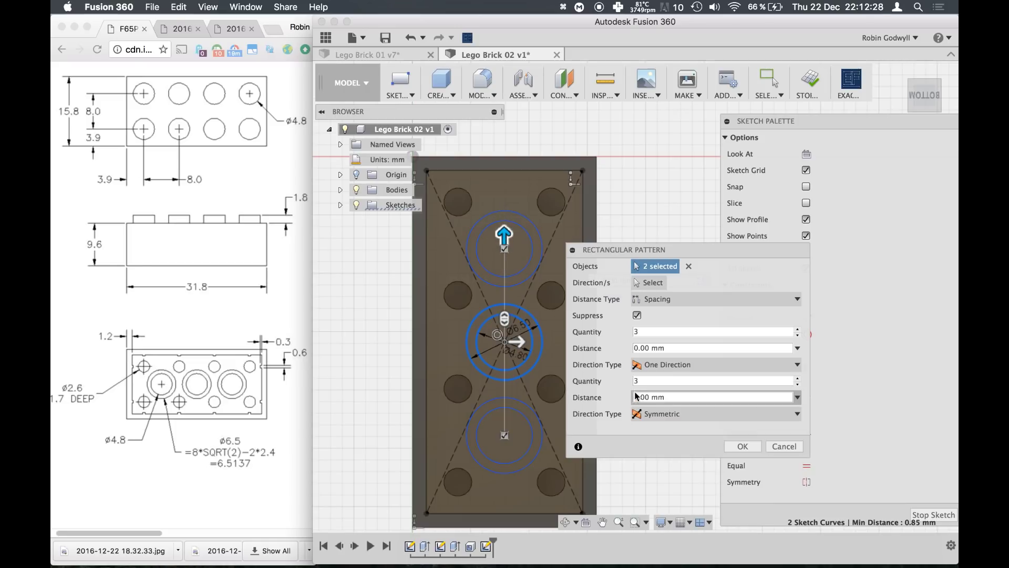
click(742, 446)
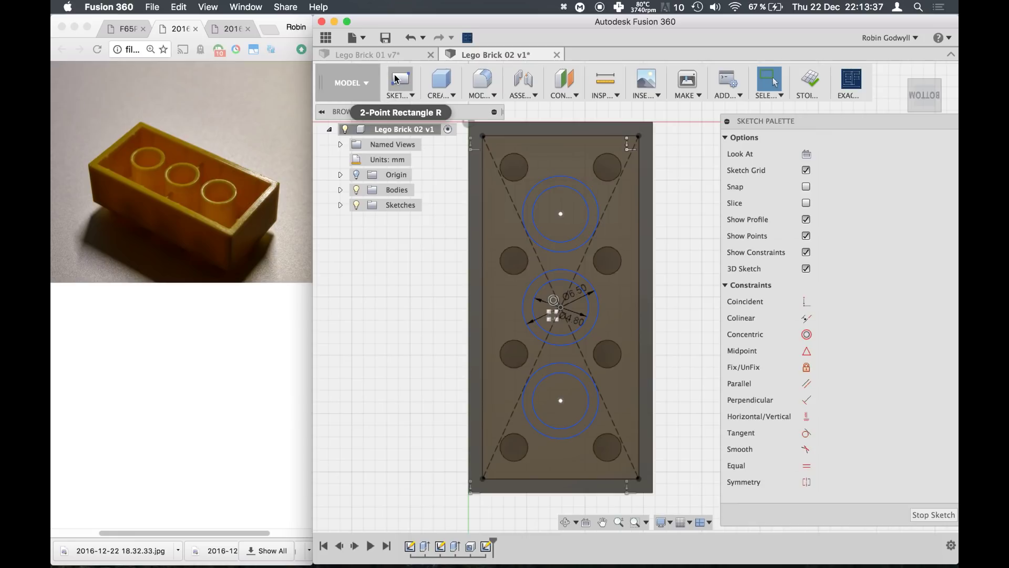
Draw a line across the cavity floor between the midpoints of the long inner walls and make it a construction line.
click(404, 92)
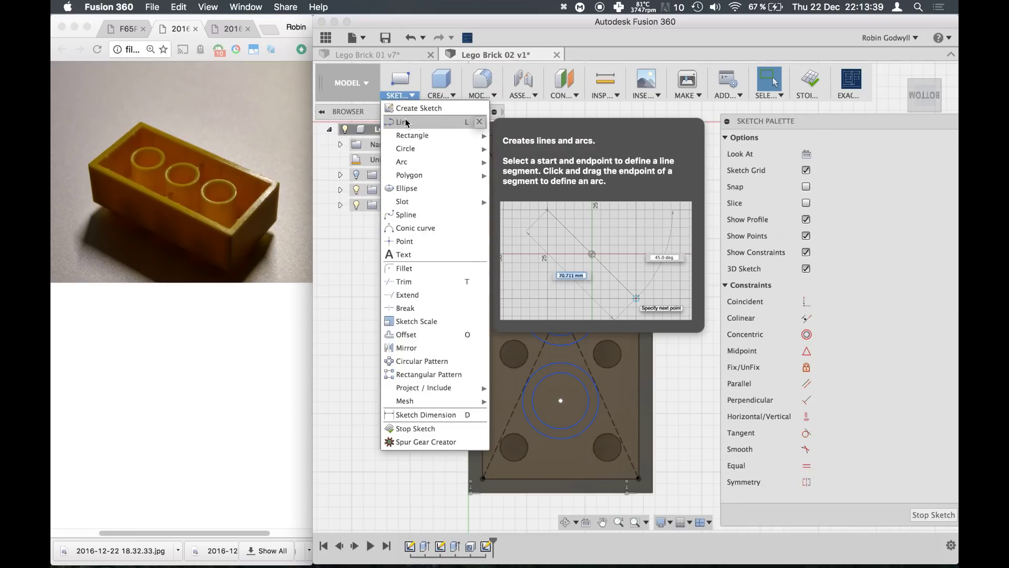
click(405, 122)
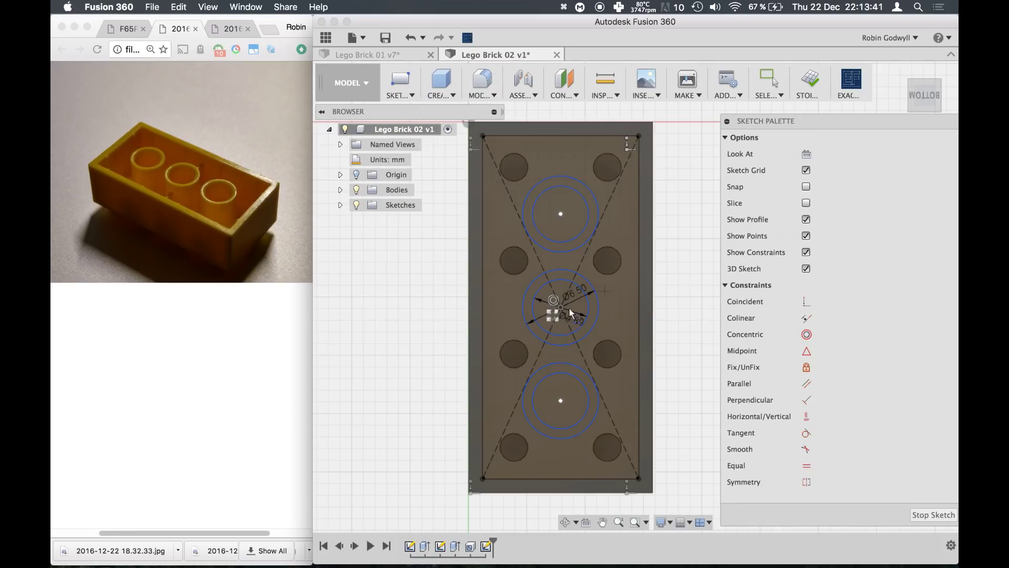
click(482, 307)
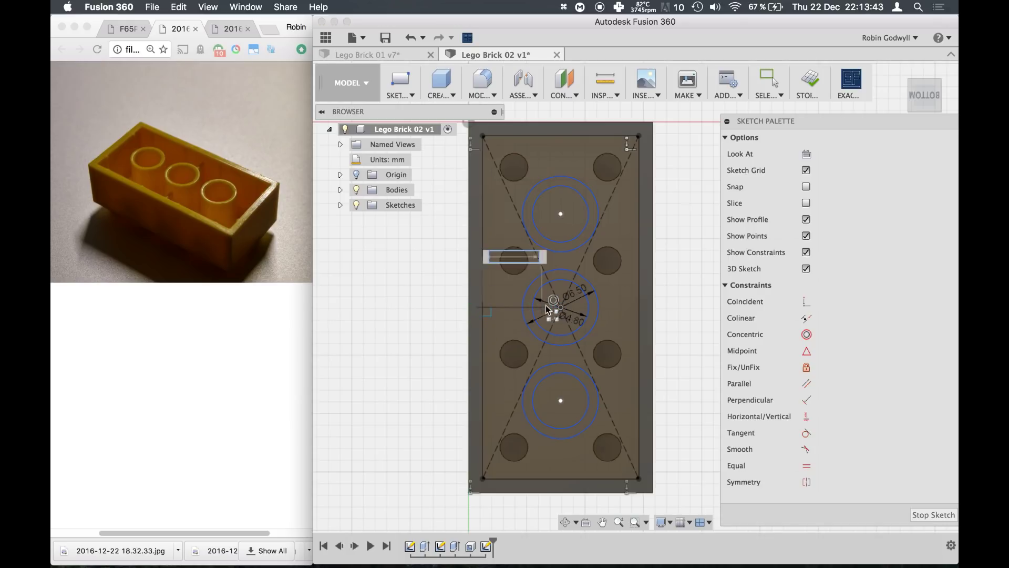
click(636, 307)
right_click(682, 307)
click(730, 305)
click(620, 308)
right_click(620, 309)
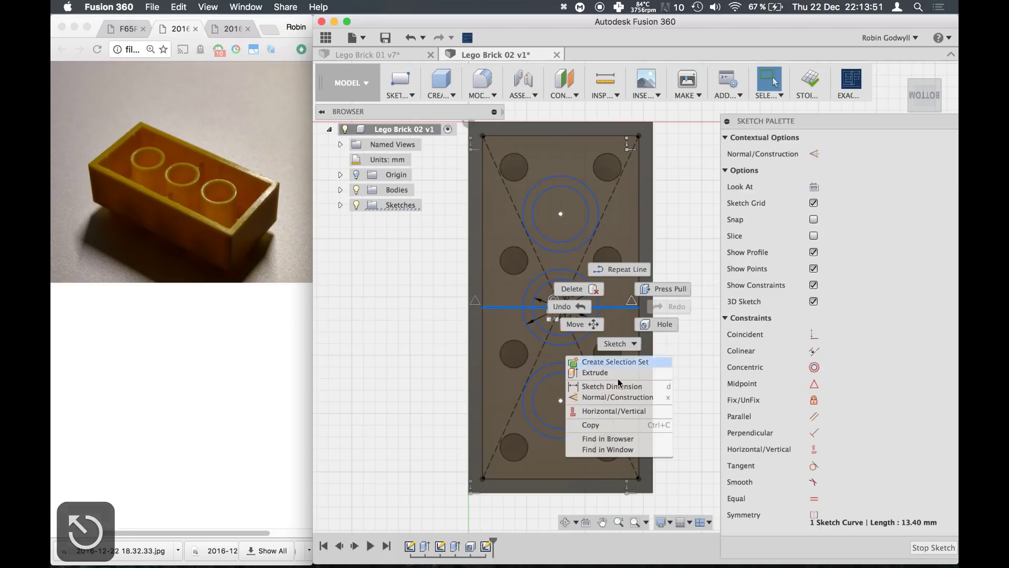
click(617, 398)
Draw a line from wall to wall parallel to the crosswise centerline, about 0.6 mm from it on one side.
scroll(610, 316, up, 3)
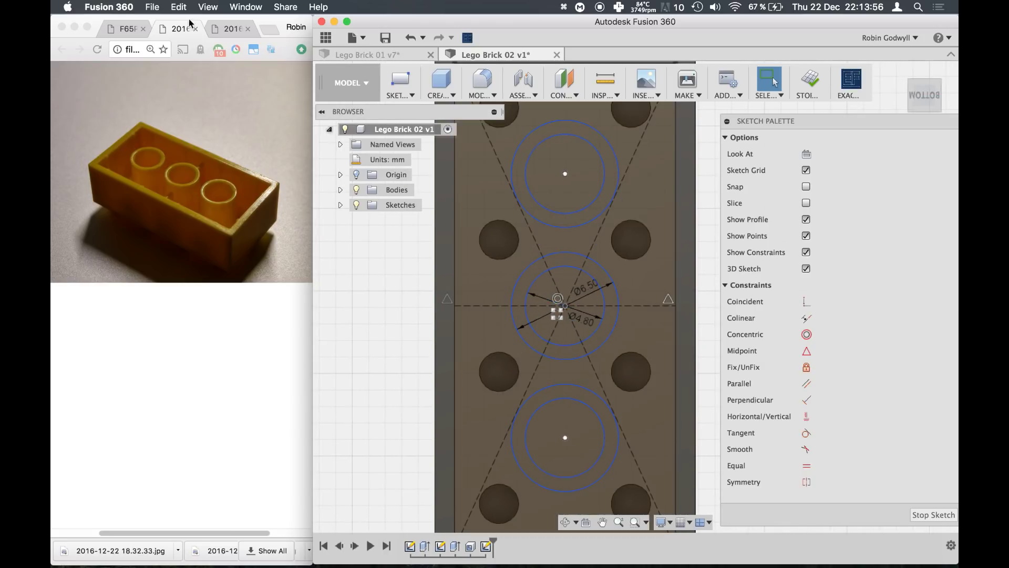
click(403, 95)
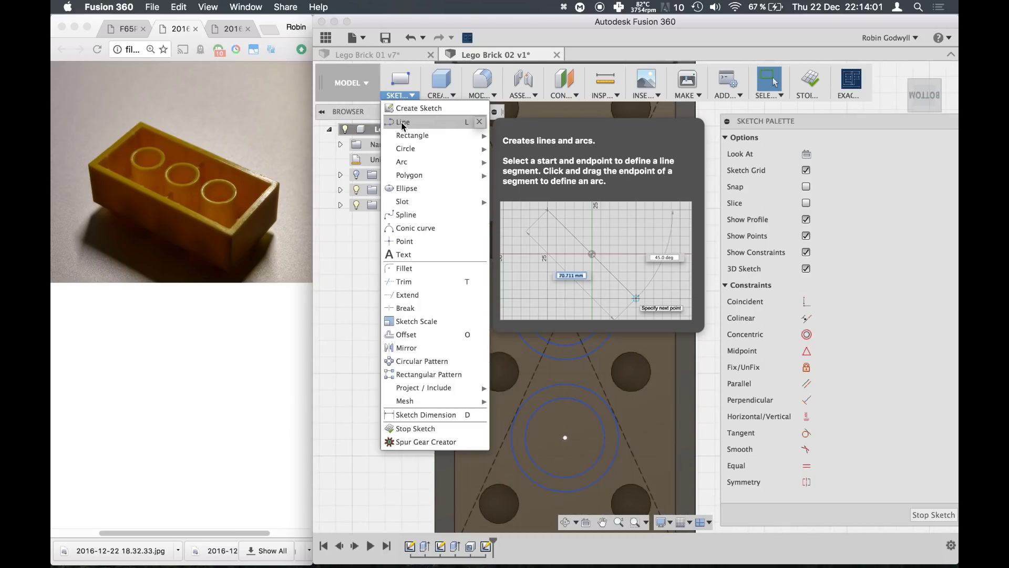
click(403, 123)
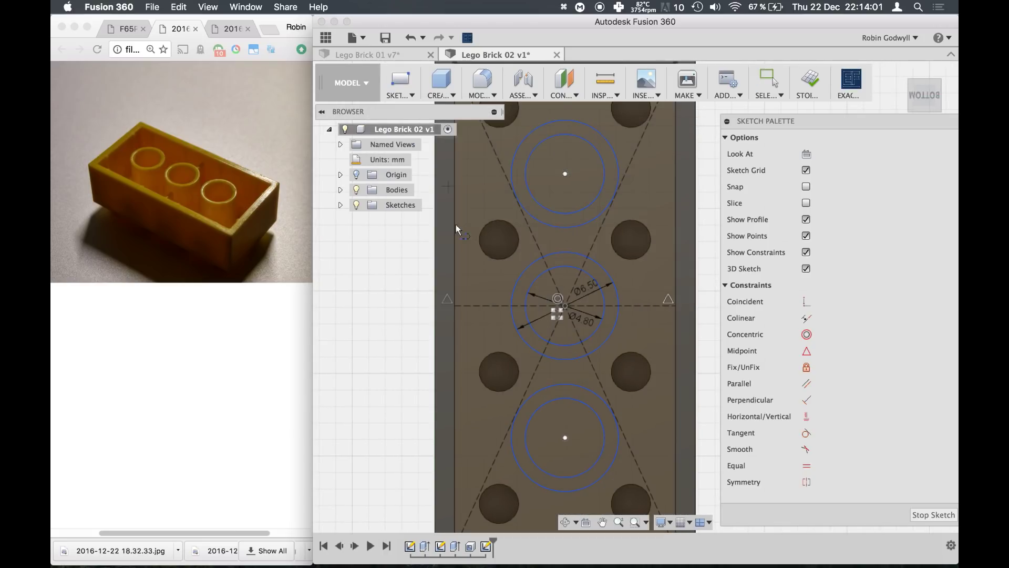
click(457, 299)
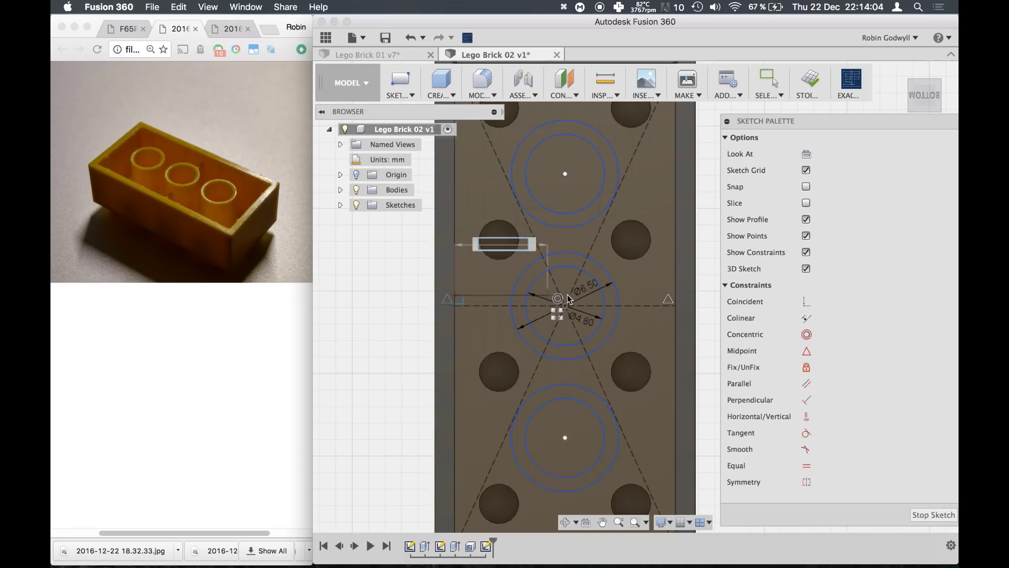
click(672, 299)
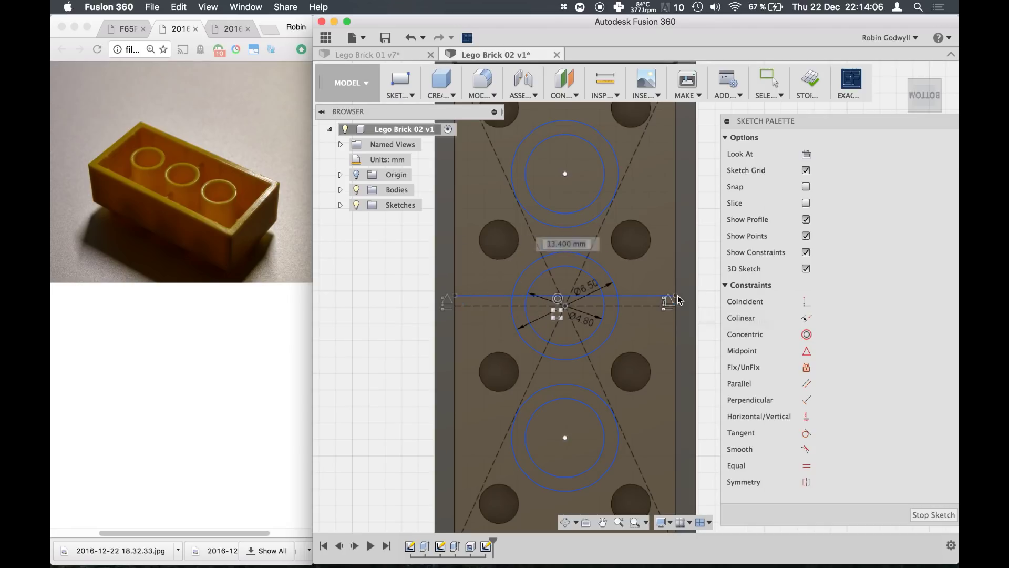
right_click(700, 277)
key(Escape)
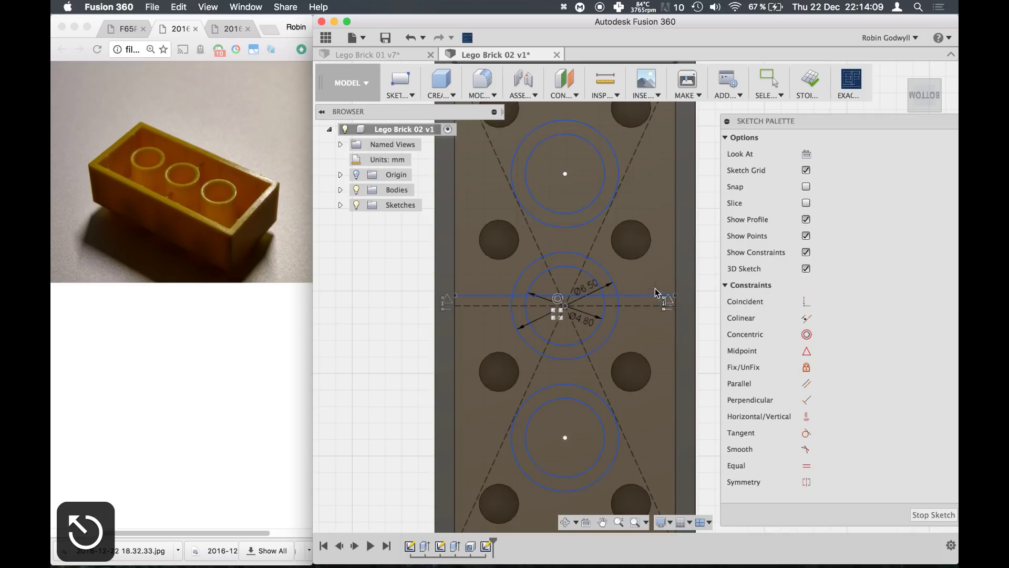
key(Escape)
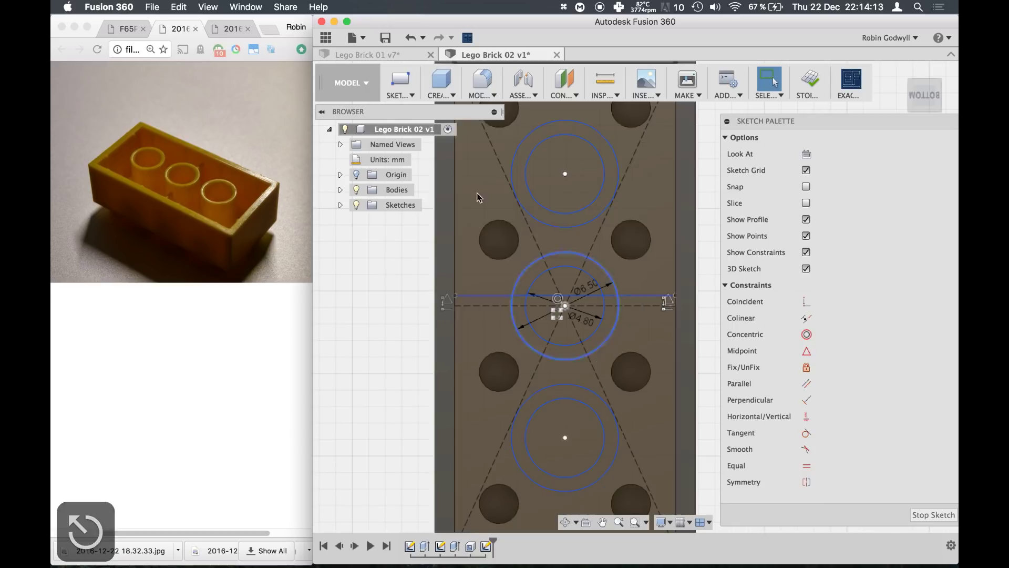
Mirror the solid crosswise line about the construction centerline to outline the rib through the middle tube.
click(394, 96)
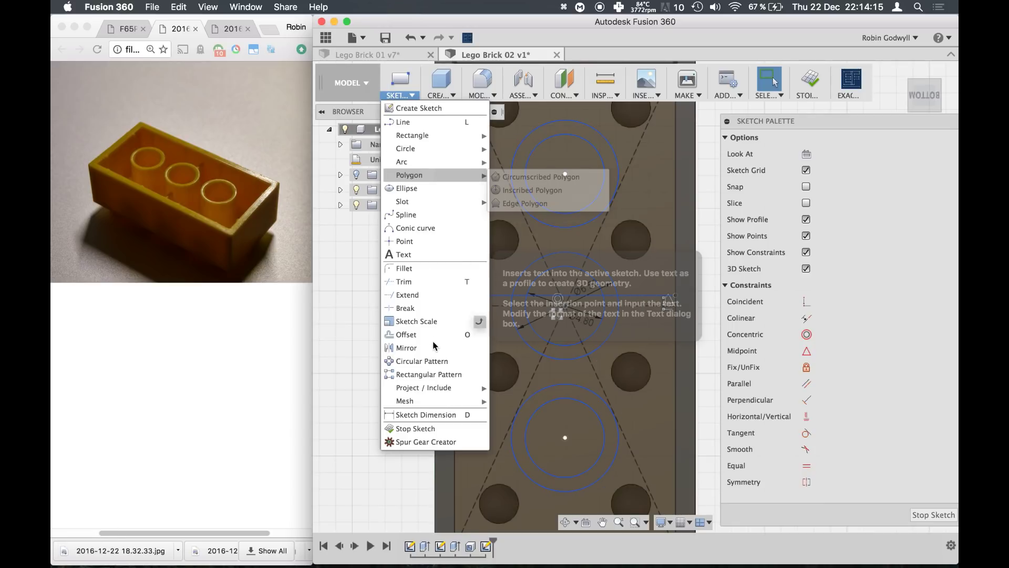
click(406, 347)
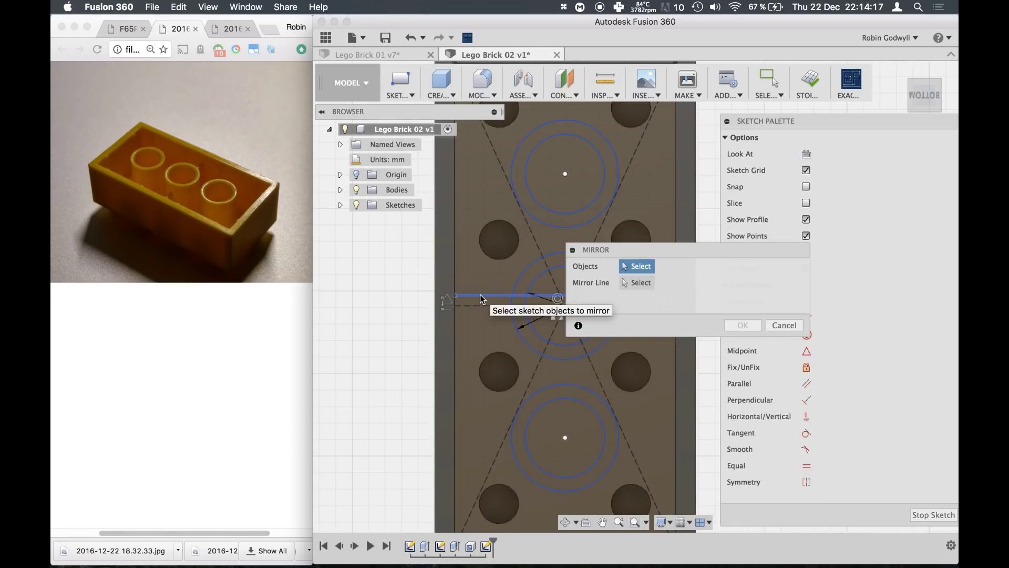
click(506, 296)
click(643, 284)
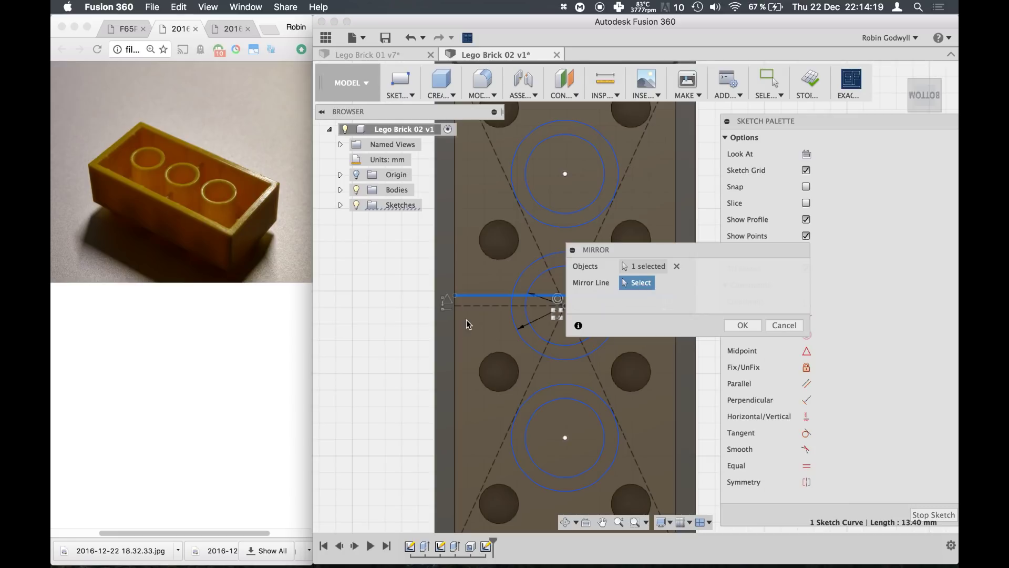
click(468, 305)
scroll(525, 309, right, 5)
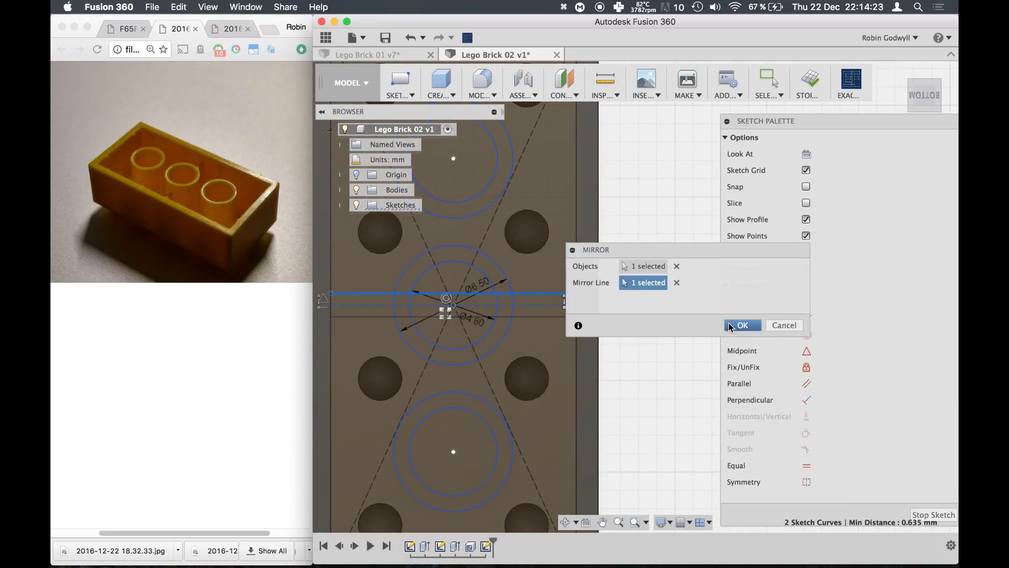
click(741, 326)
scroll(601, 290, left, 5)
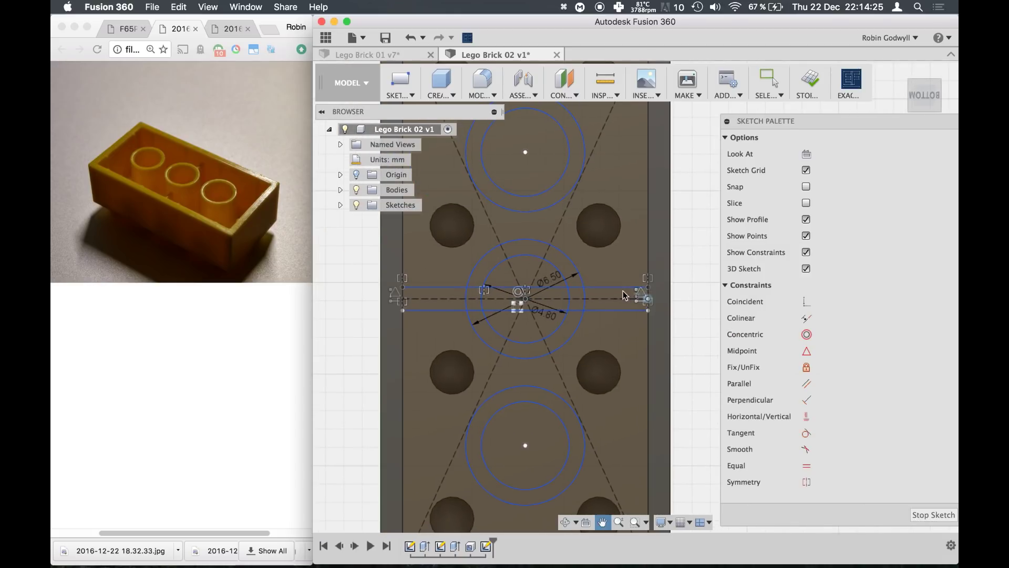
Narrow the cross rib outline by moving its solid edge line closer to the construction centerline.
drag(599, 290, 601, 297)
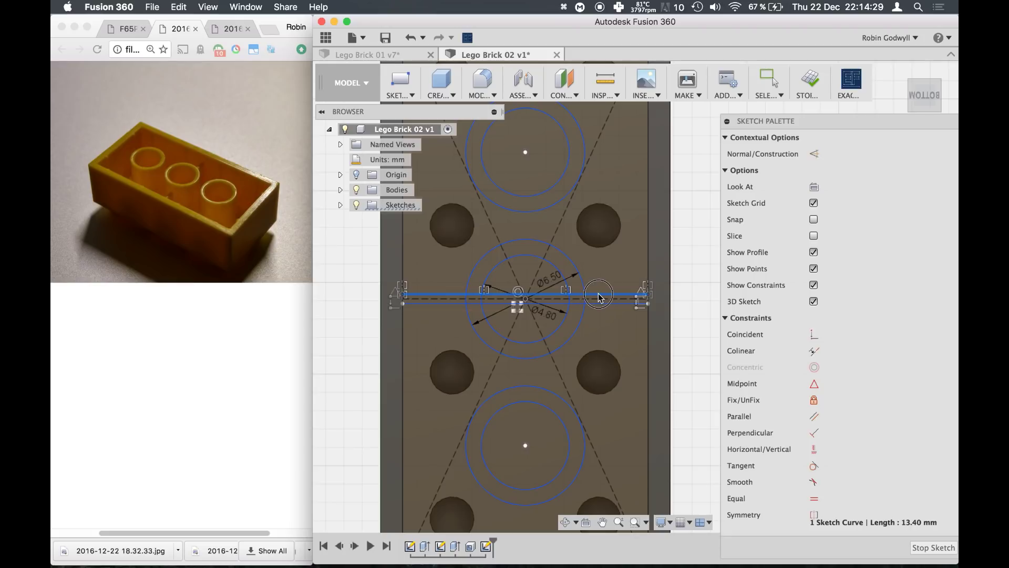
click(685, 269)
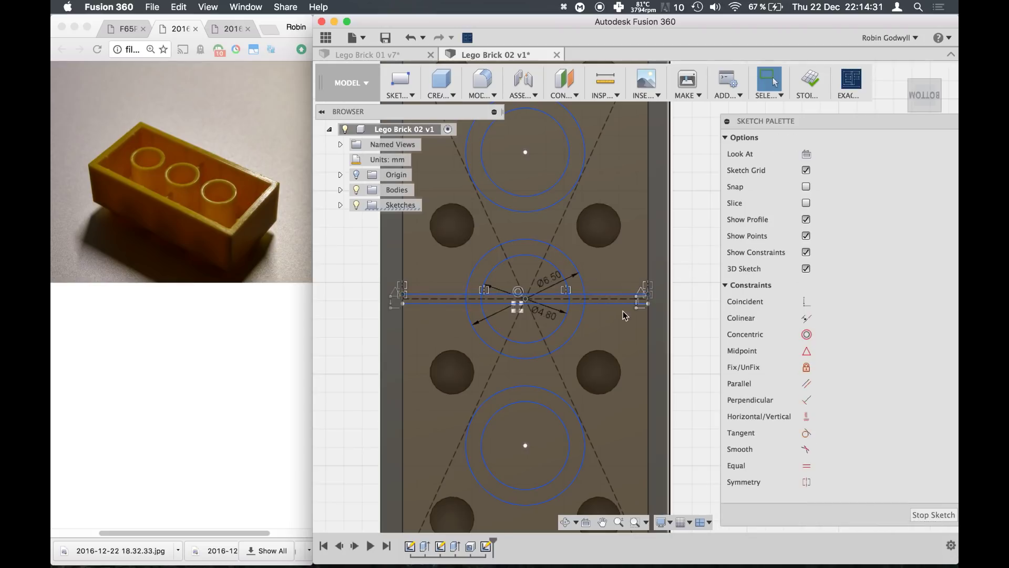
Trim both rib lines away inside the middle tube's 4.8 mm inner circle.
scroll(560, 301, down, 3)
scroll(559, 302, up, 5)
scroll(559, 307, up, 5)
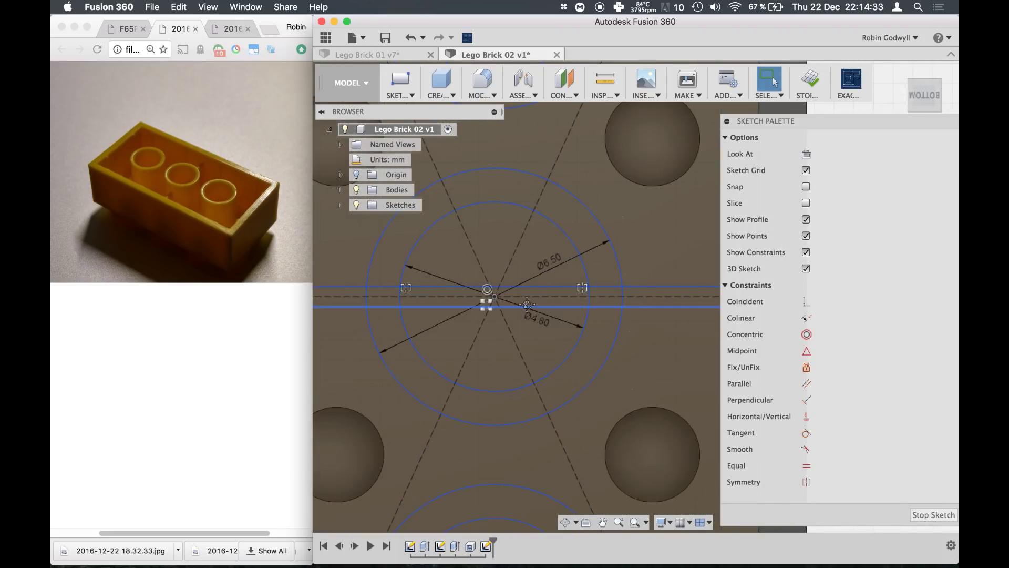
middle_drag(560, 307, 603, 306)
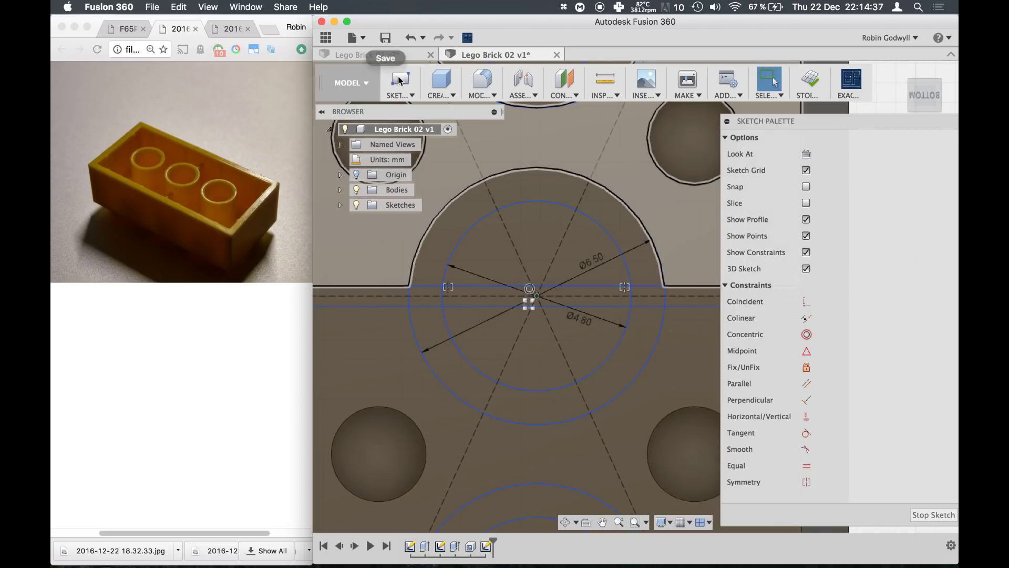
click(395, 95)
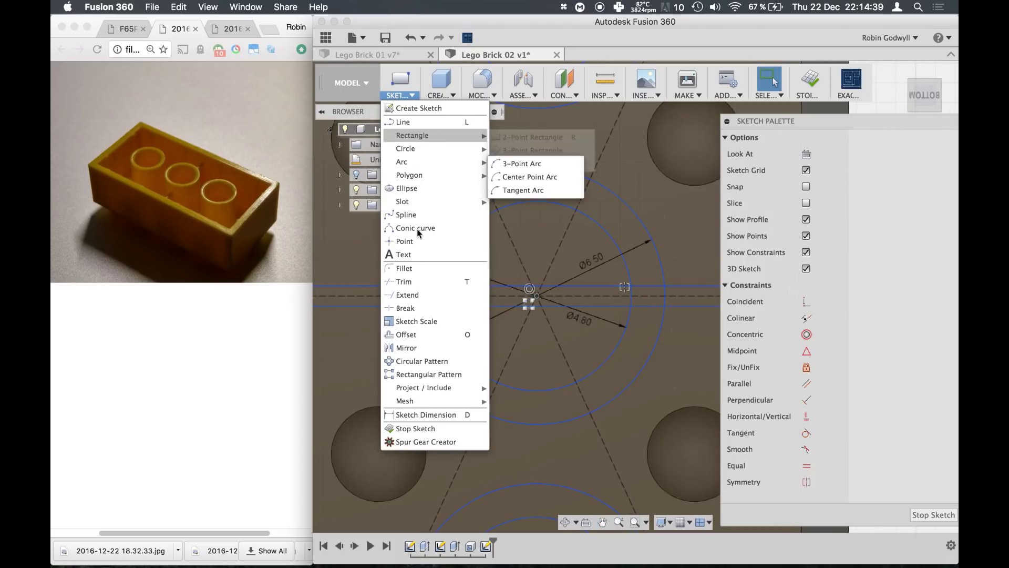
click(419, 281)
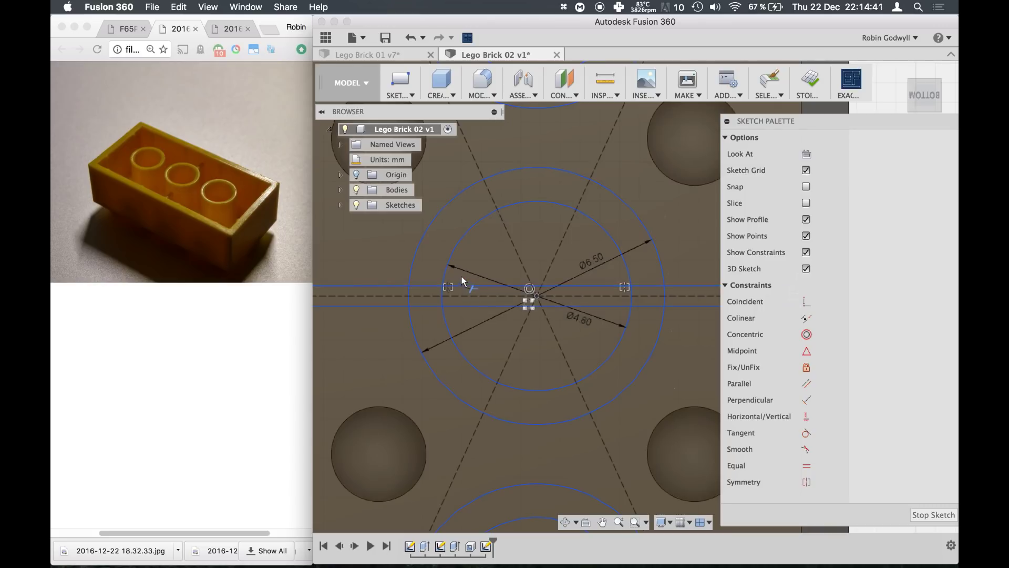
click(482, 286)
click(486, 309)
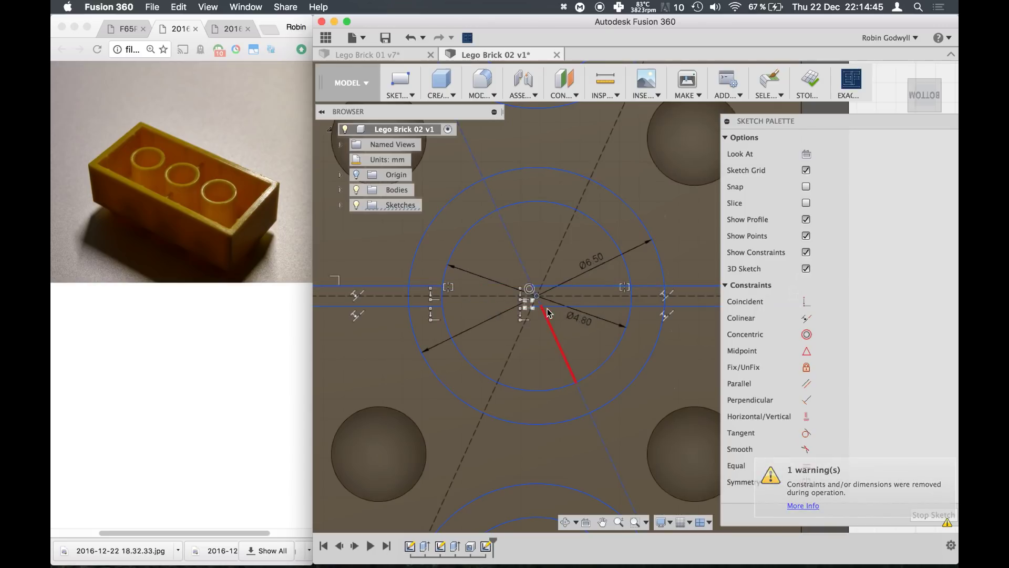
click(579, 306)
click(575, 292)
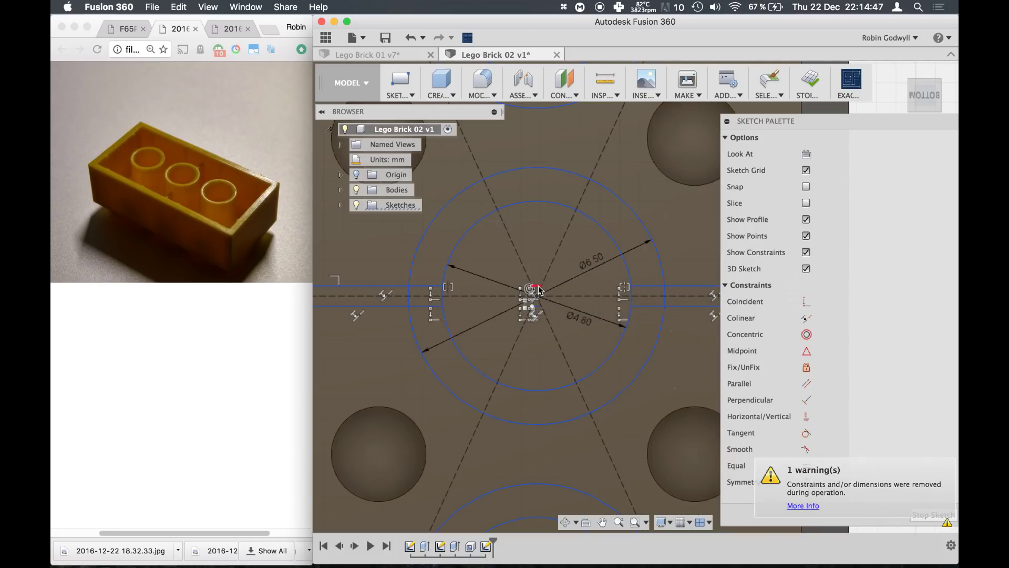
click(540, 305)
Trim the remaining rib line pieces between the middle tube's inner and outer circles on both sides.
click(652, 307)
click(651, 286)
click(417, 286)
click(418, 304)
key(Escape)
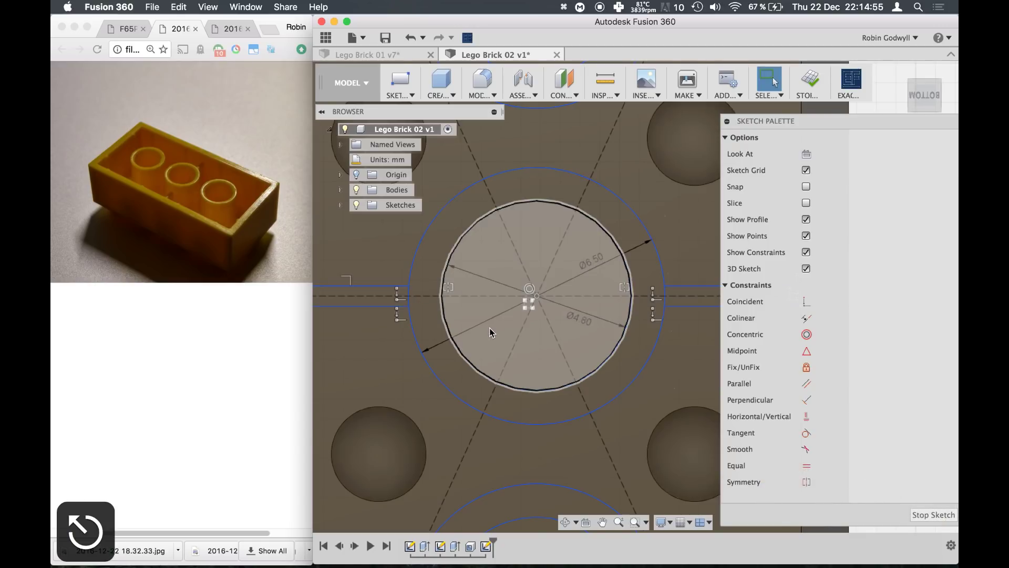
Switch the browser to the dimensioned reference drawing to check the small ribs along the inner walls.
scroll(489, 328, down, 4)
middle_drag(490, 329, 530, 260)
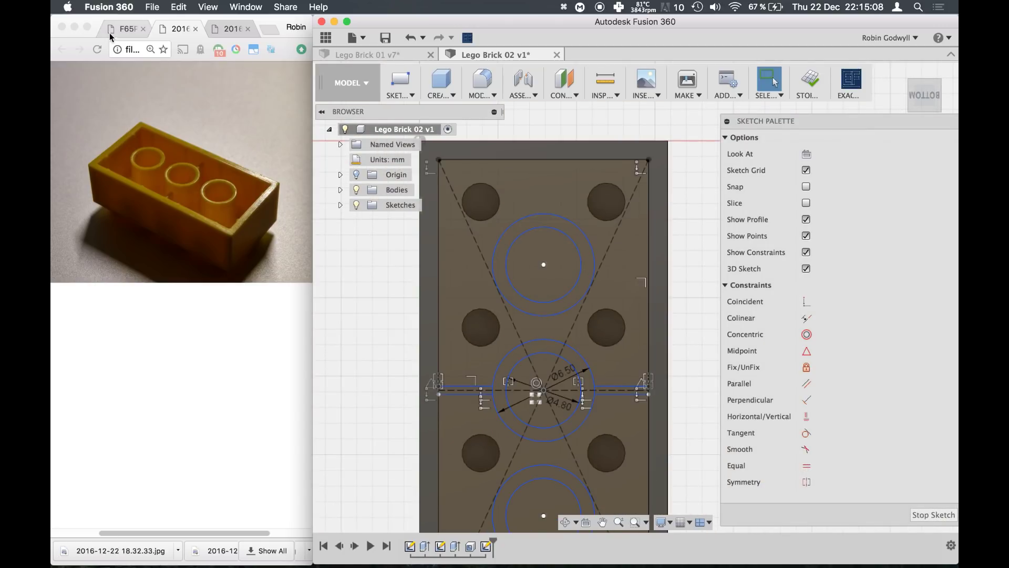
click(120, 30)
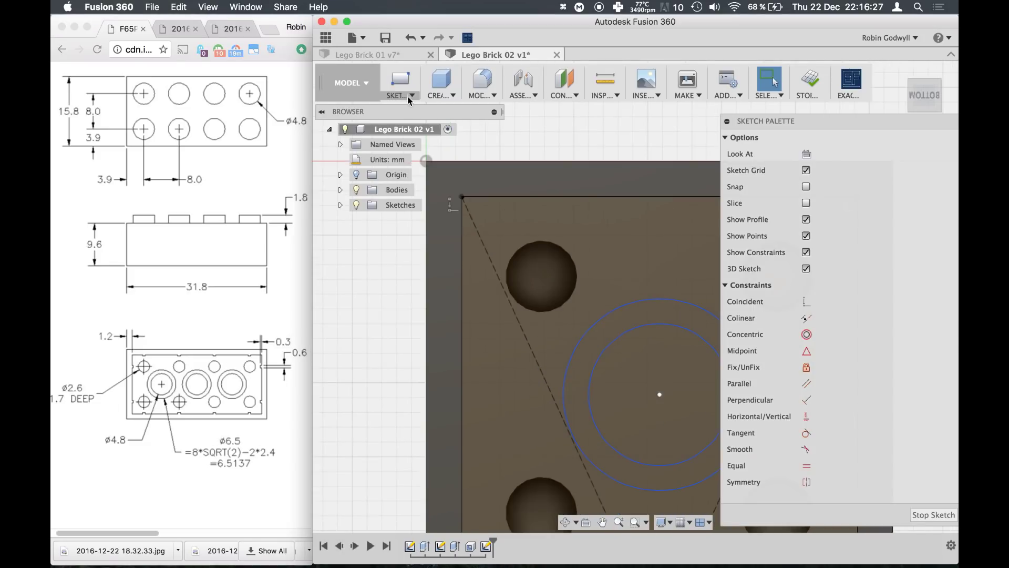
Draw a three-sided rectangular tab about 1.1 mm wide and 0.57 mm deep on the short inner wall near the corner recess.
click(409, 97)
click(413, 119)
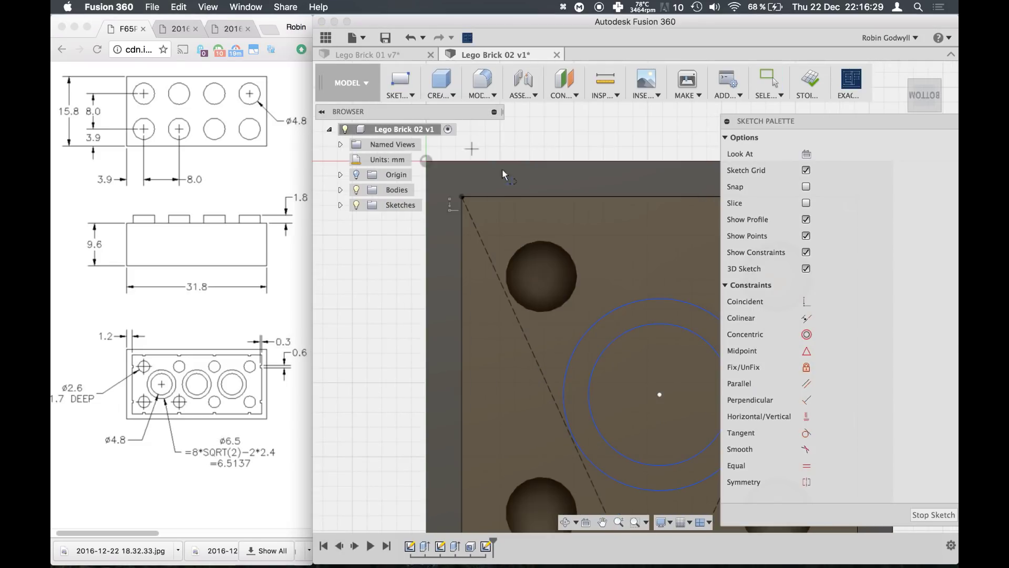
scroll(523, 187, down, 2)
scroll(523, 191, up, 3)
click(517, 196)
click(517, 221)
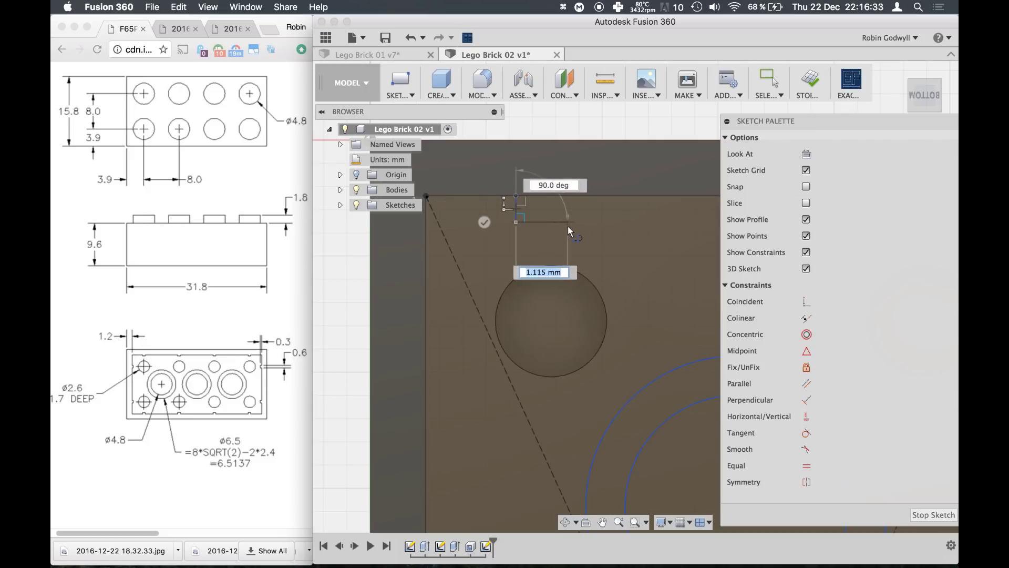
click(568, 221)
click(567, 196)
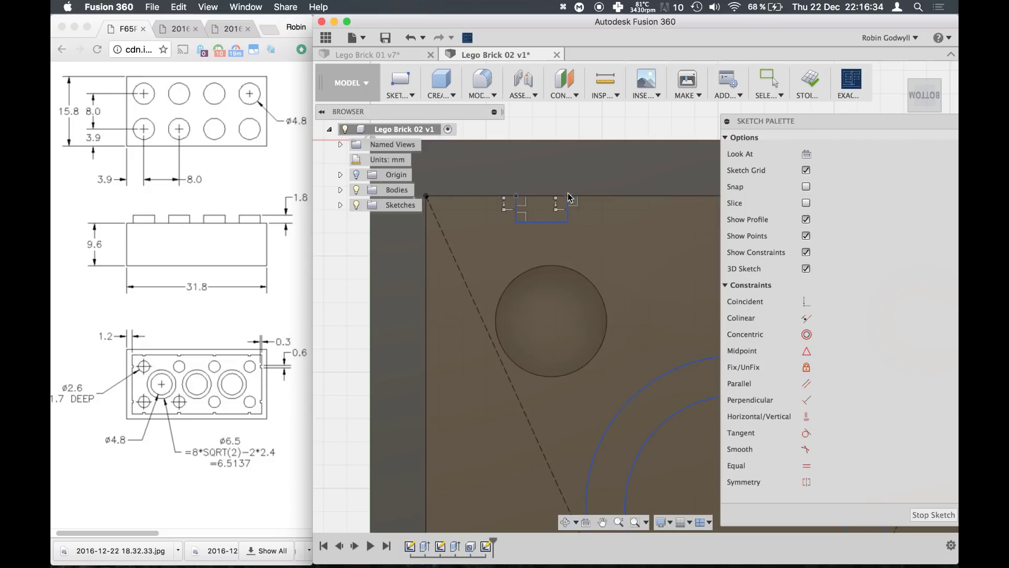
right_click(573, 126)
click(581, 157)
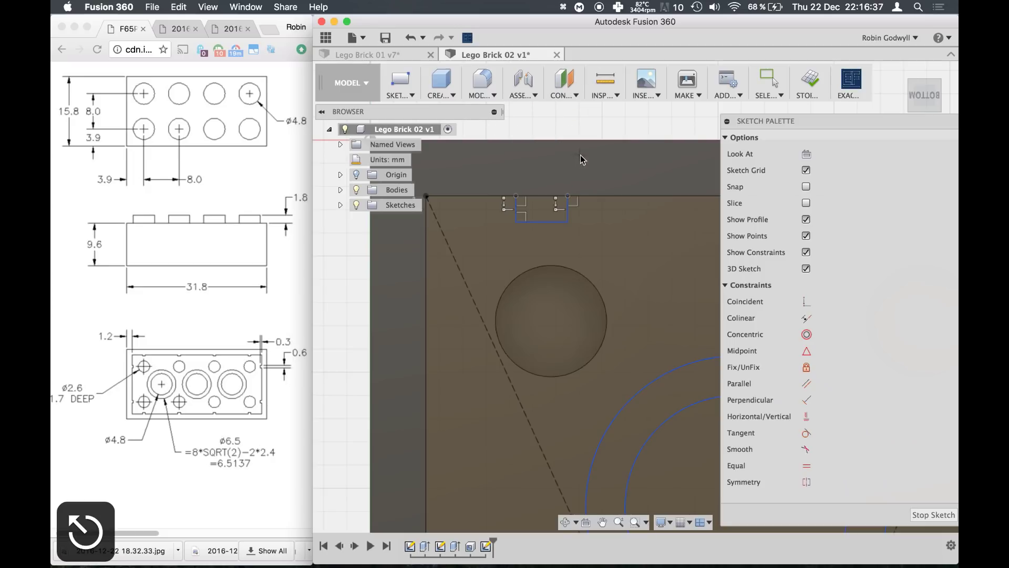
Dimension the short-wall tab's width and set it to 0.6 mm.
key(d)
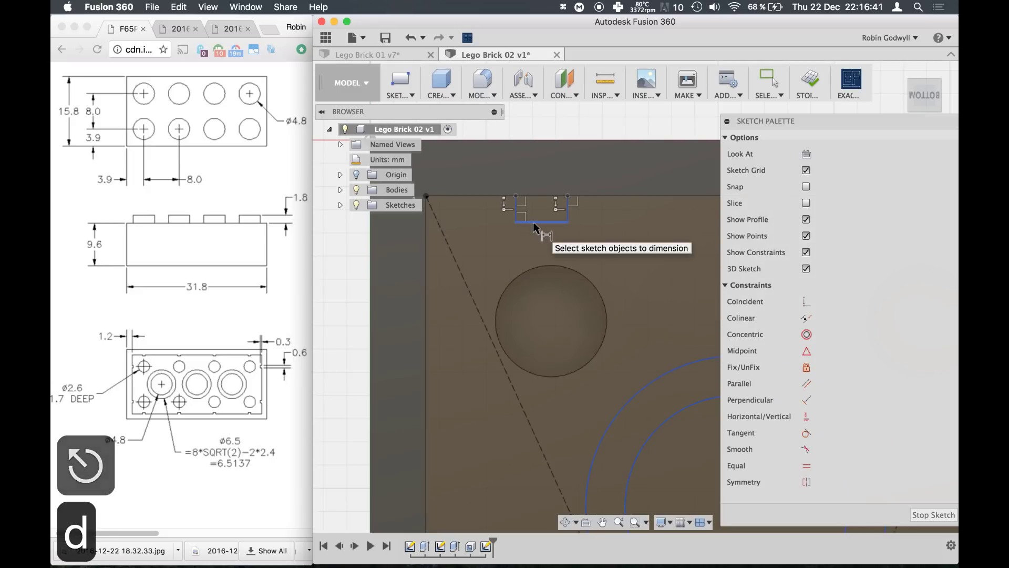
click(532, 222)
click(534, 248)
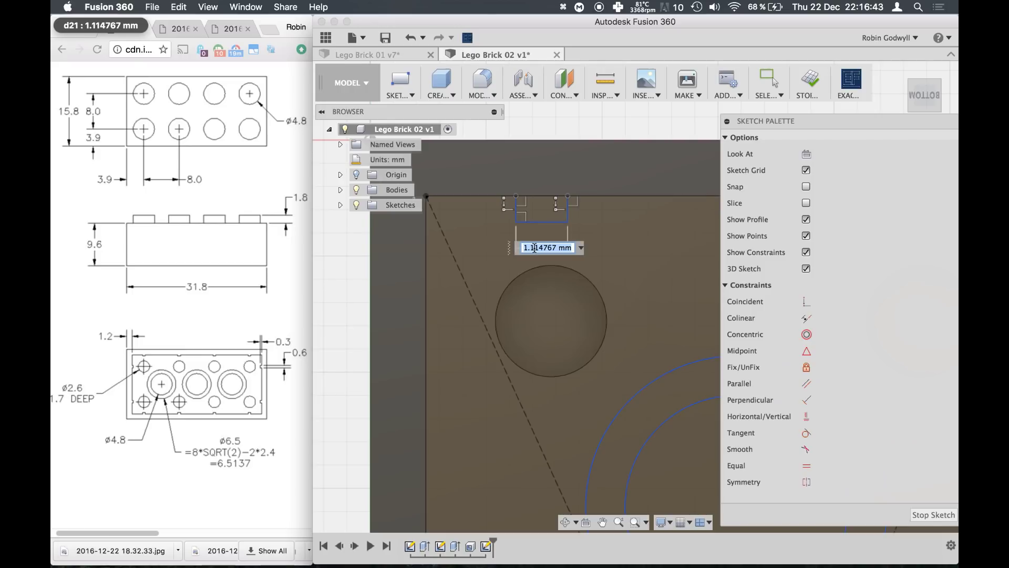
text(0.6)
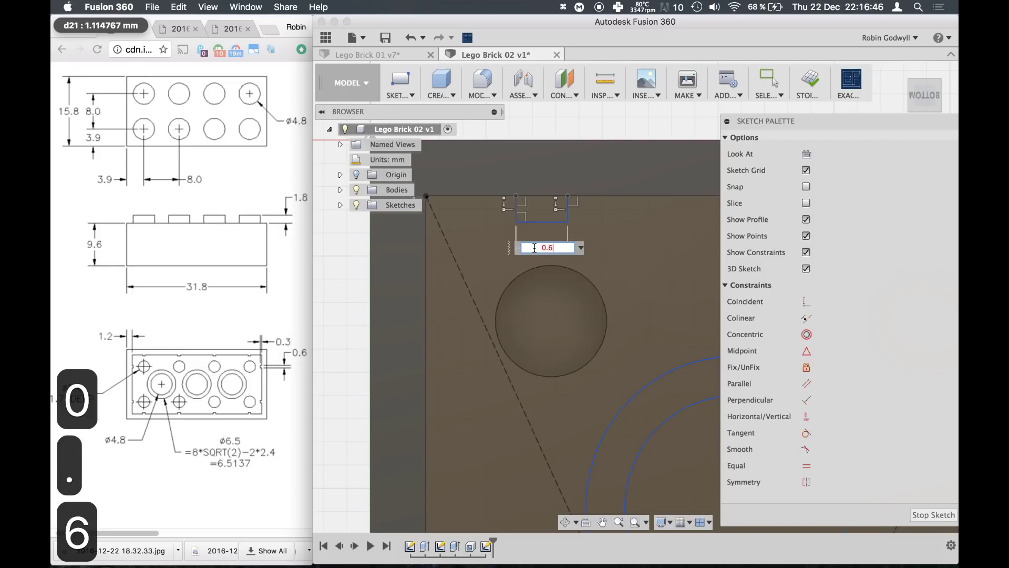
key(Return)
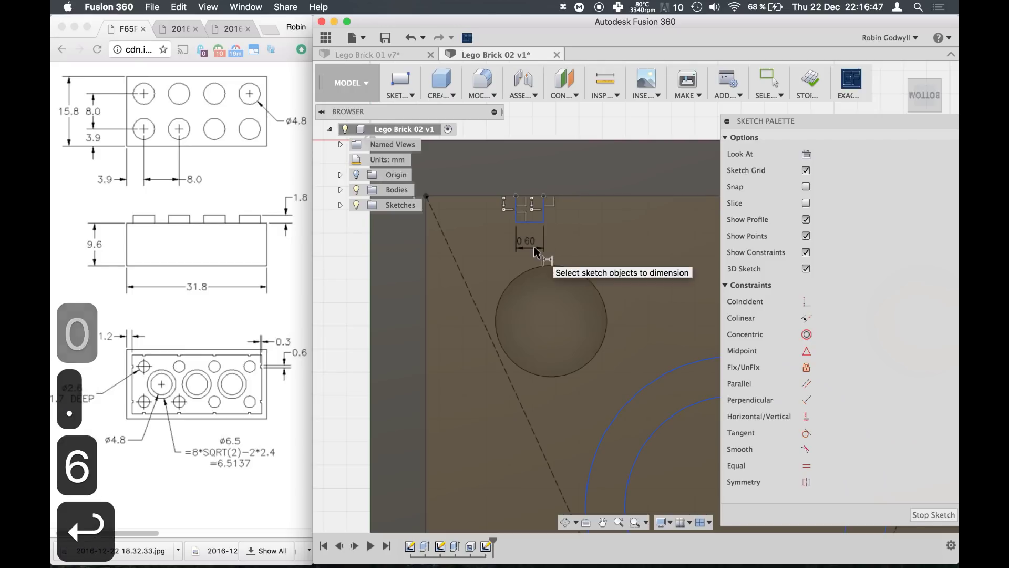
Dimension the depth of the short-wall tab along its side and set it to 0.3 mm.
click(543, 209)
click(513, 207)
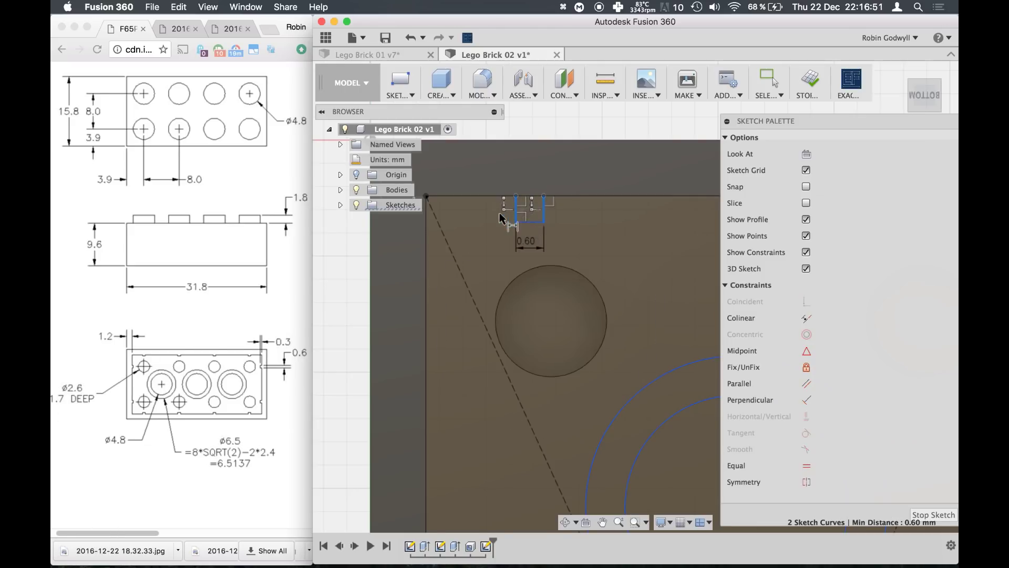
key(Escape)
key(d)
click(517, 209)
click(482, 209)
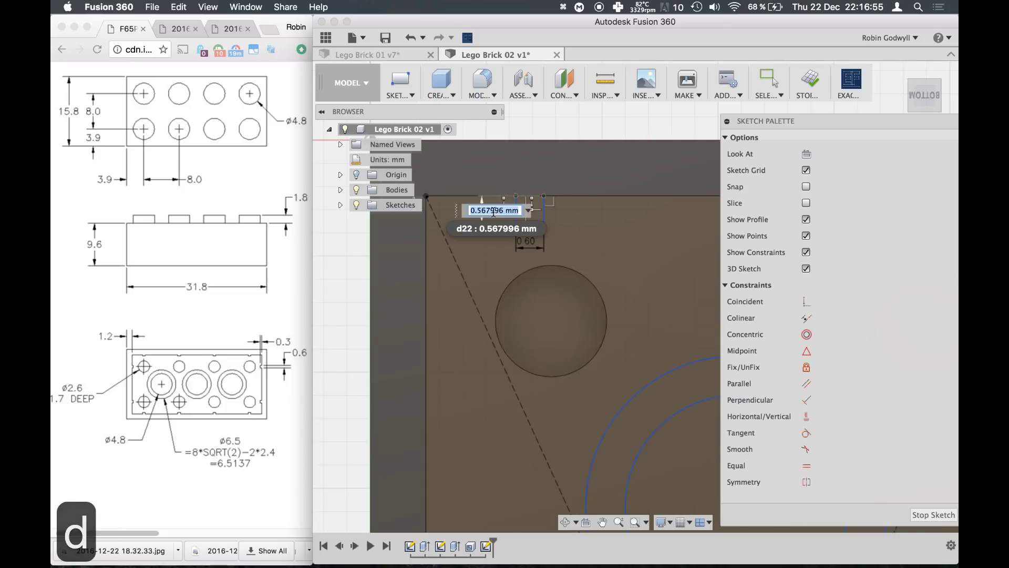
text(0.3)
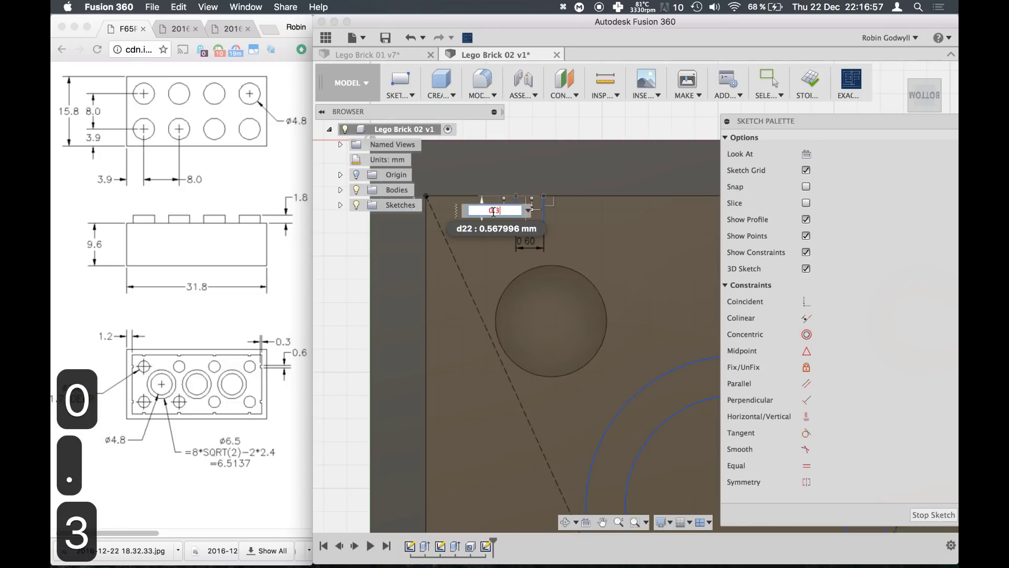
key(Return)
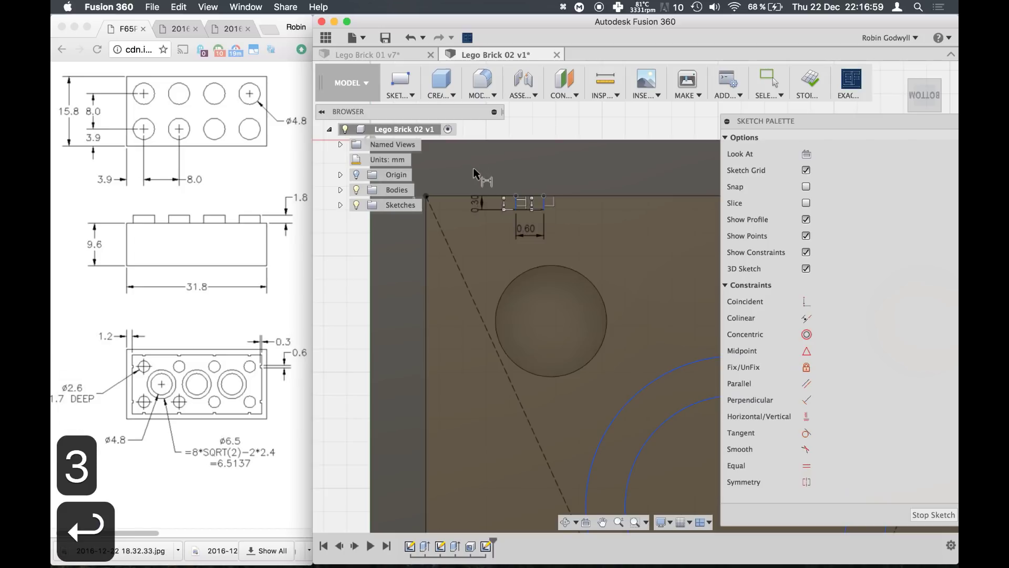
key(Escape)
Align the short-wall tab with the corner recess by drawing a line from its edge midpoint to the recess center and constraining it vertical.
mouse_move(538, 214)
mouse_down()
mouse_move(515, 211)
mouse_move(583, 213)
mouse_move(499, 211)
mouse_move(613, 213)
mouse_move(506, 218)
mouse_move(597, 214)
mouse_move(536, 230)
mouse_move(588, 223)
mouse_move(565, 226)
mouse_move(578, 229)
mouse_up()
click(400, 87)
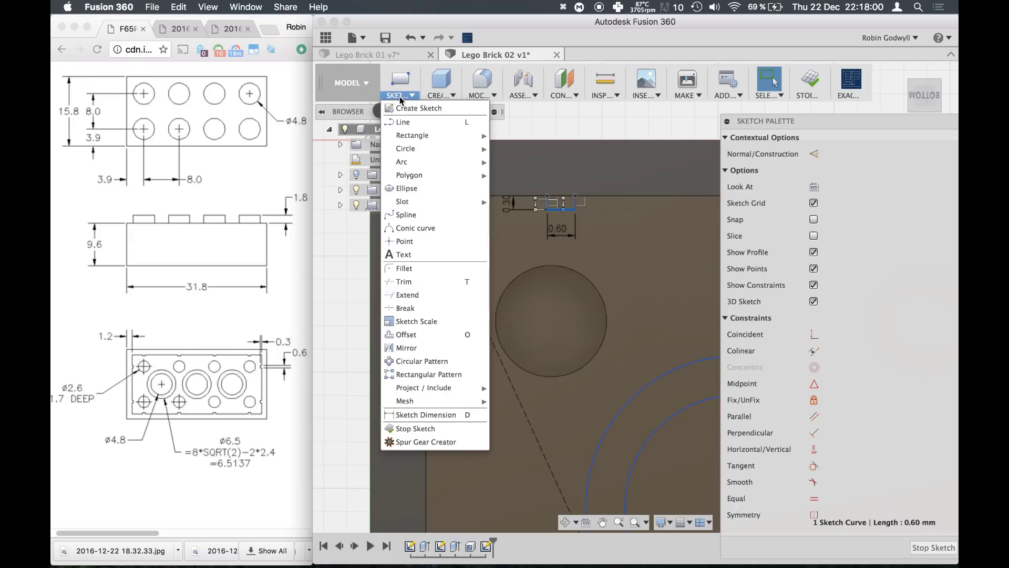
click(402, 122)
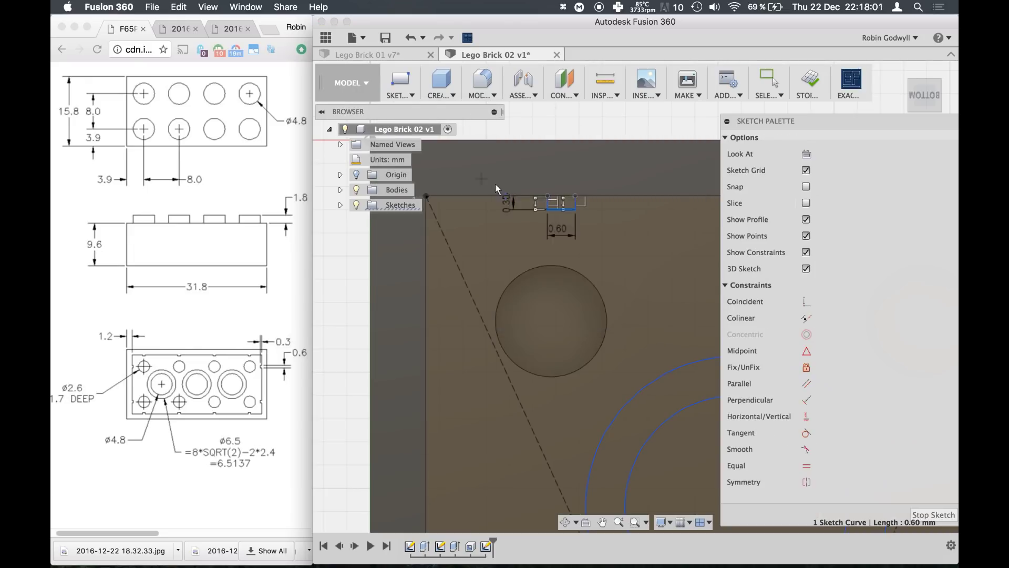
click(560, 211)
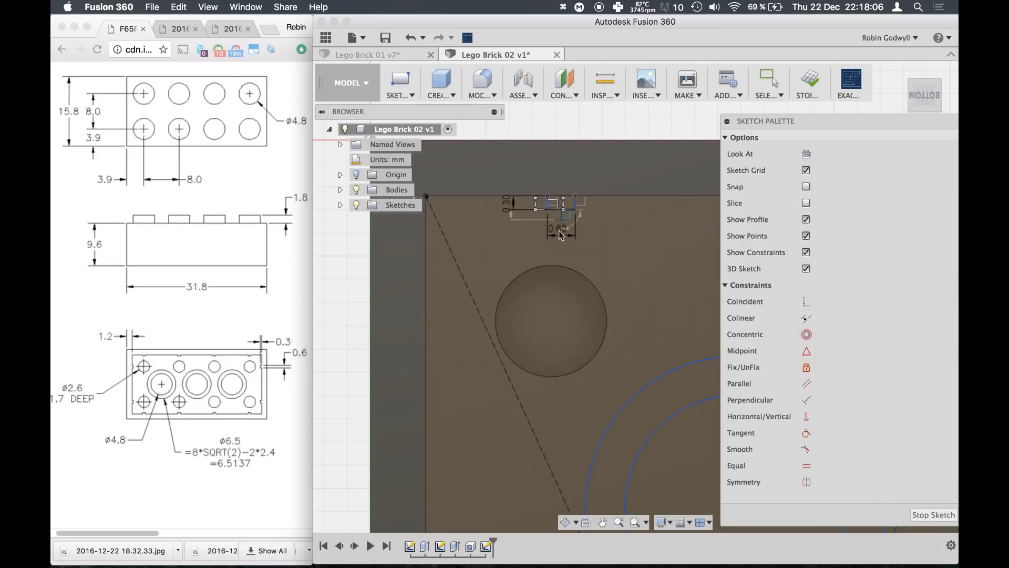
click(550, 324)
right_click(593, 129)
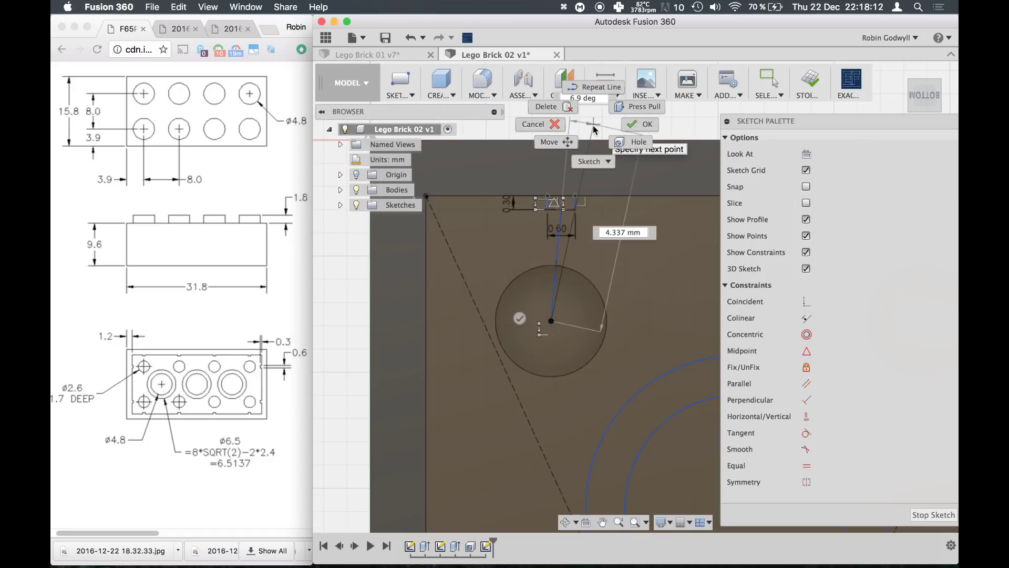
click(640, 124)
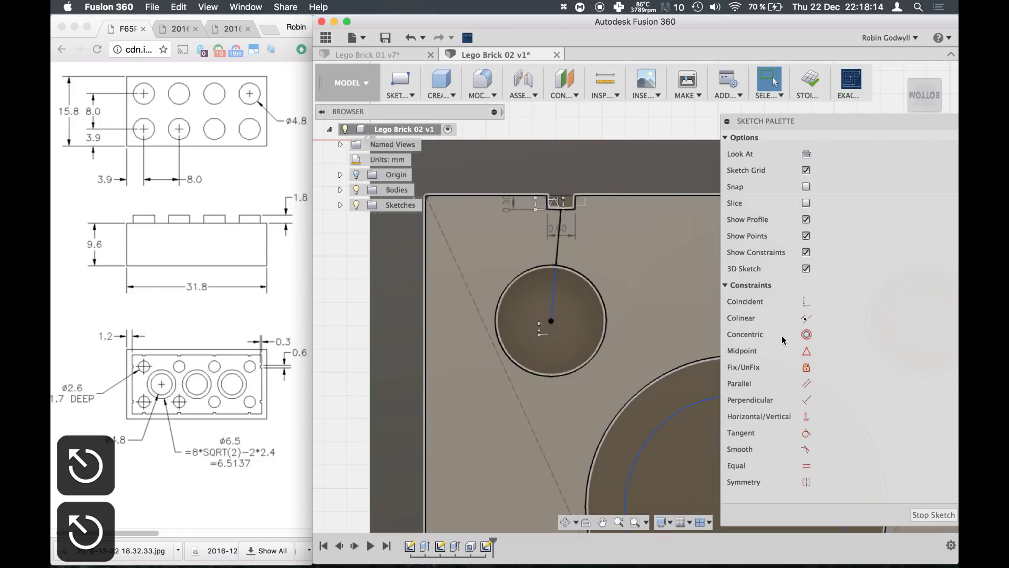
click(808, 423)
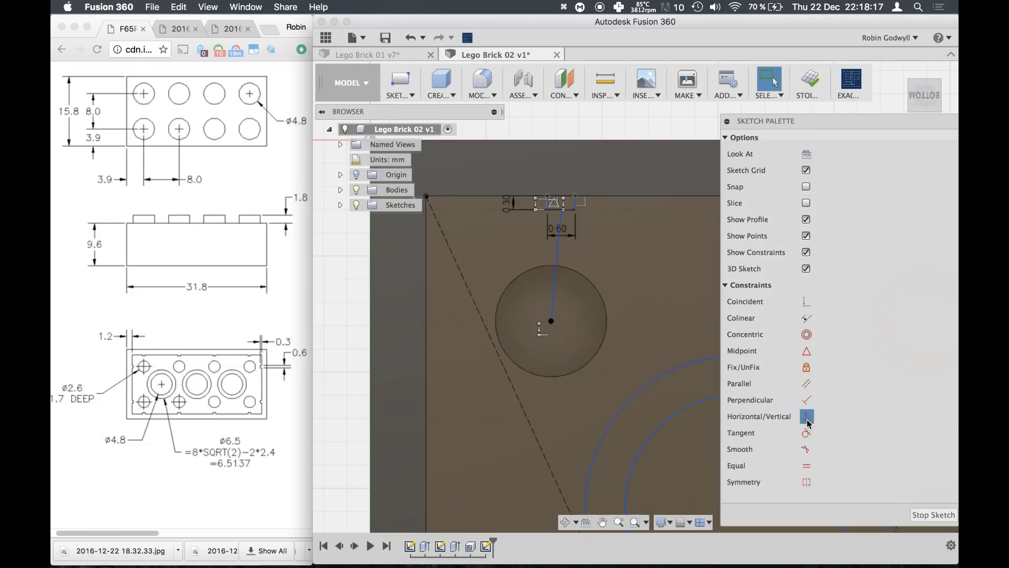
click(560, 273)
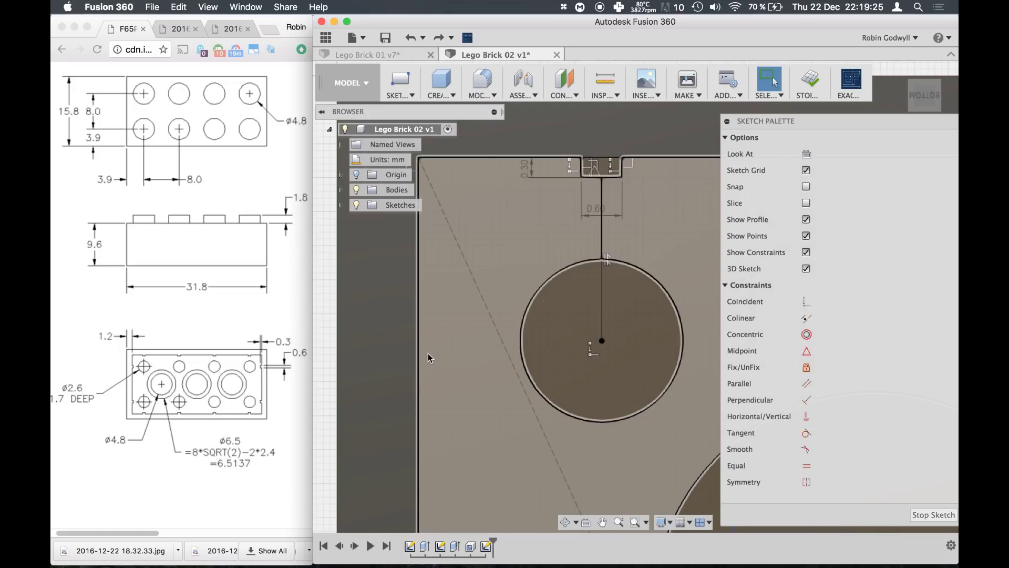
Draw a second three-sided rectangular tab on the long inner wall beside the corner recess.
click(418, 324)
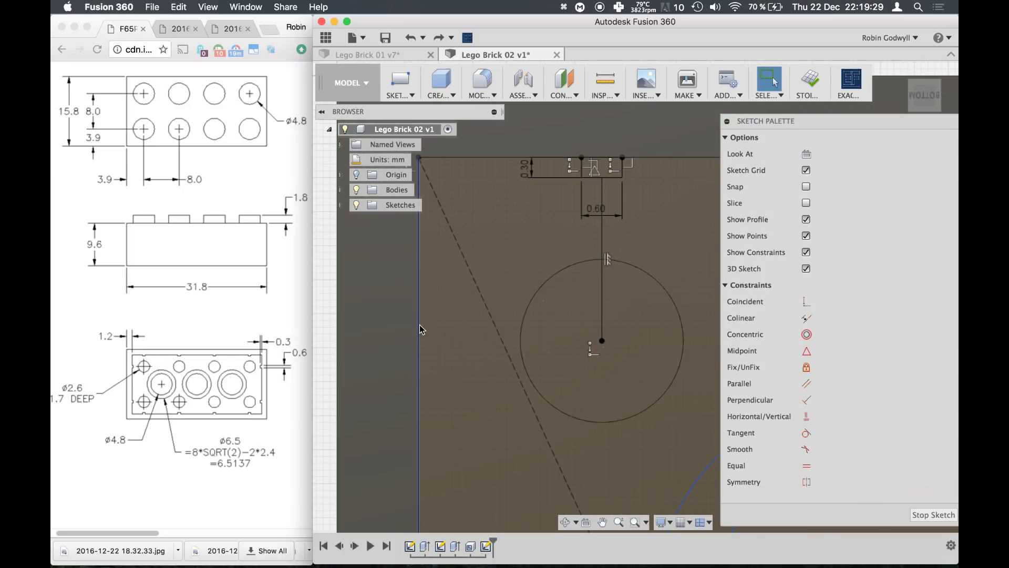
click(401, 99)
click(415, 119)
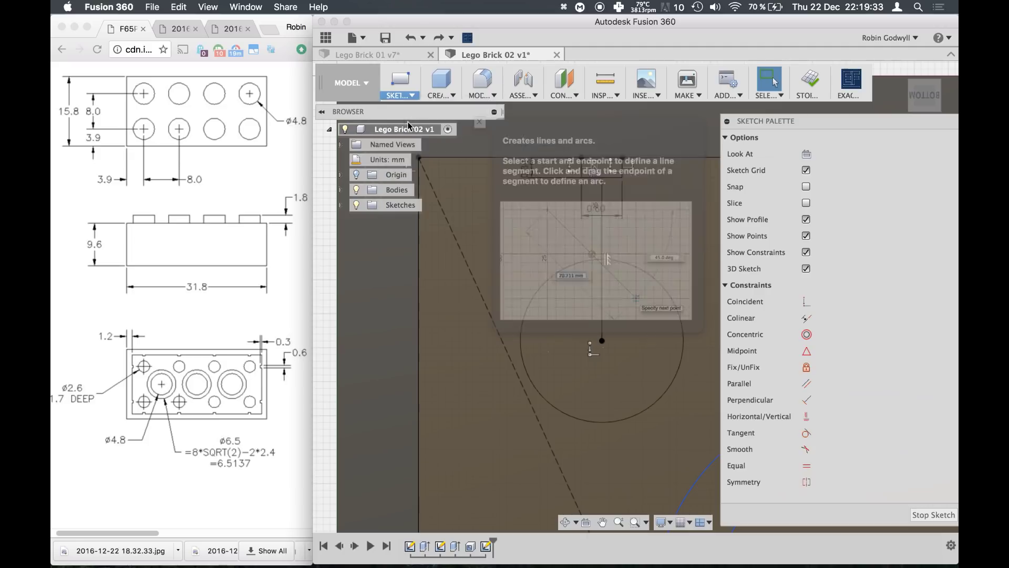
click(420, 314)
click(452, 314)
click(452, 372)
click(419, 372)
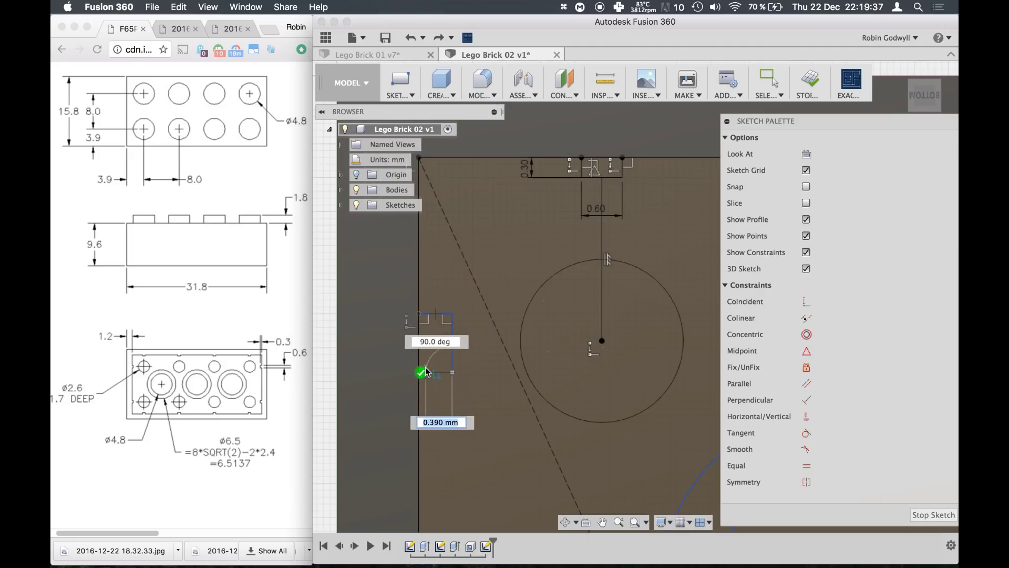
key(Escape)
right_click(420, 347)
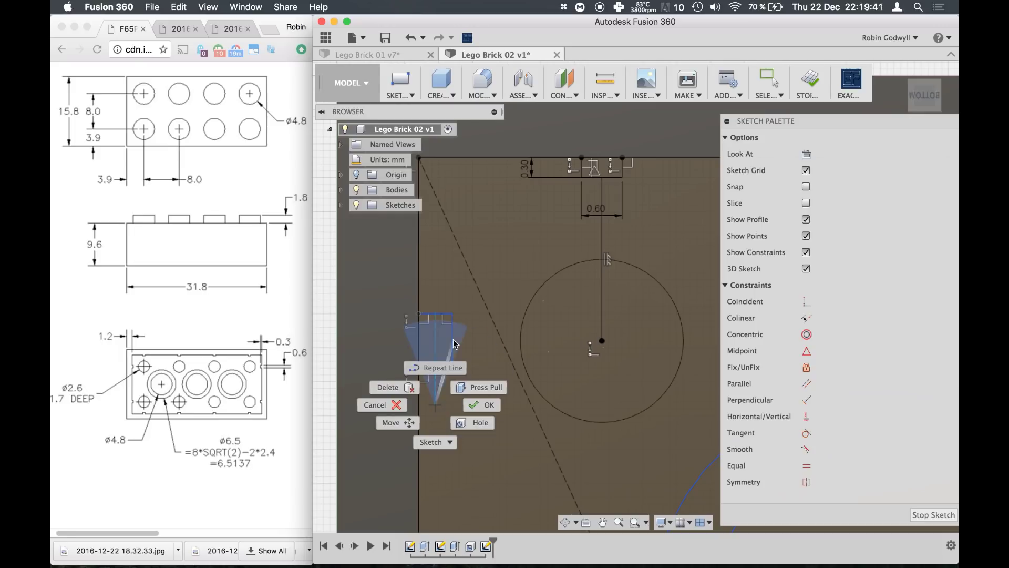
key(Escape)
key(Escape)
Dimension the long-wall tab beside the corner recess to 0.3 mm deep and 0.6 mm wide.
key(d)
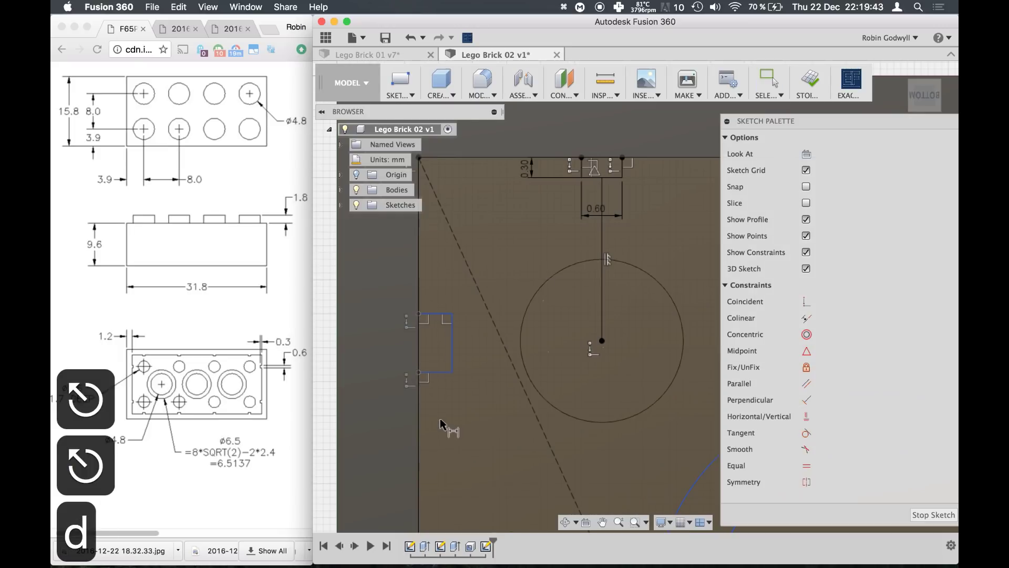
click(437, 372)
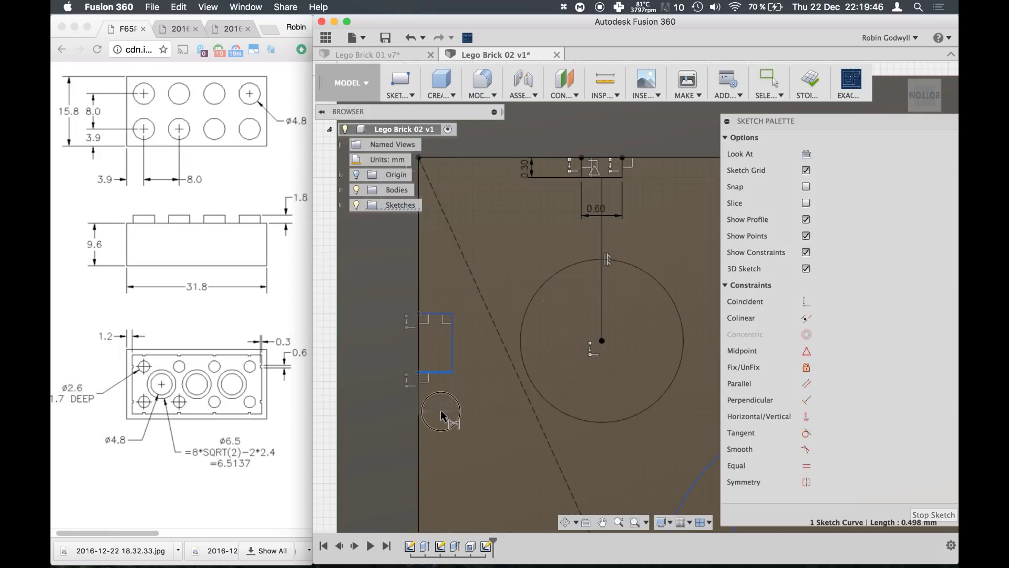
click(441, 410)
text(0.3)
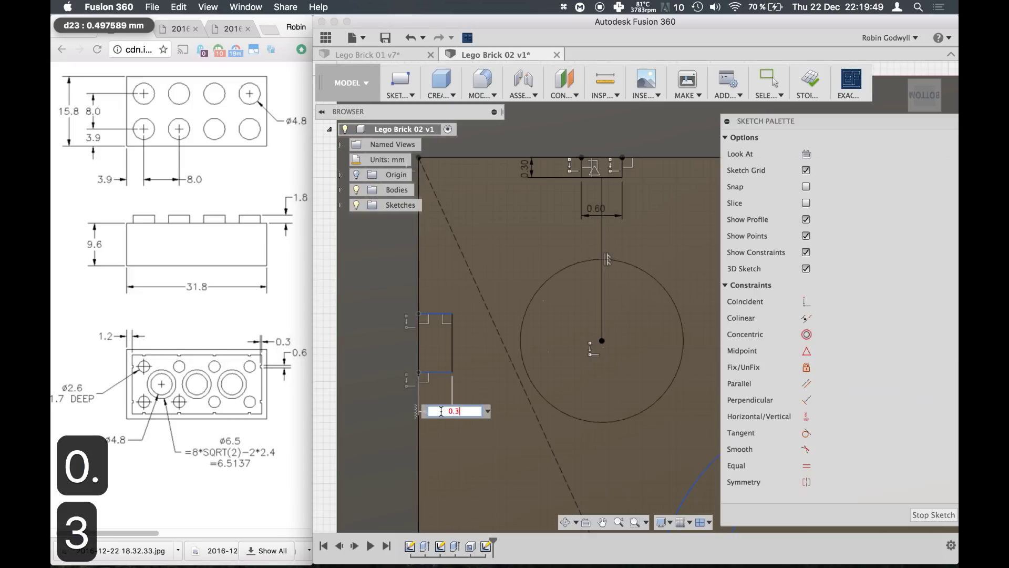
key(Return)
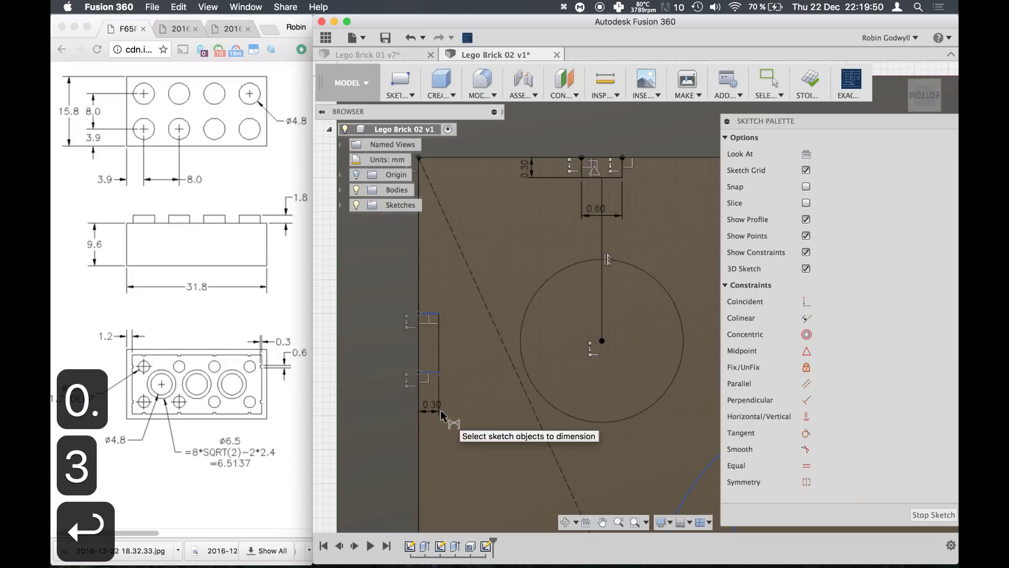
click(439, 351)
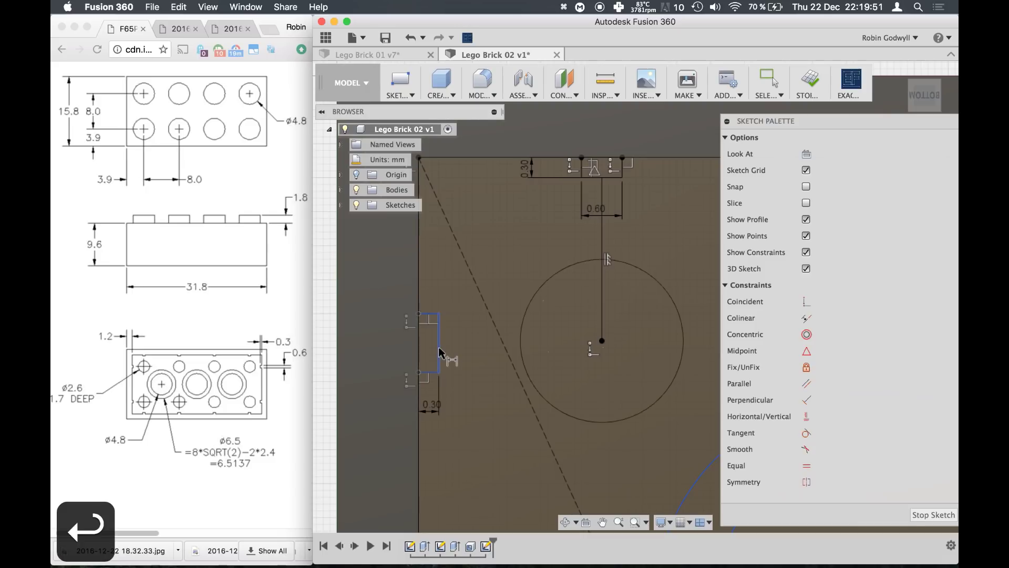
click(472, 349)
text(0.6)
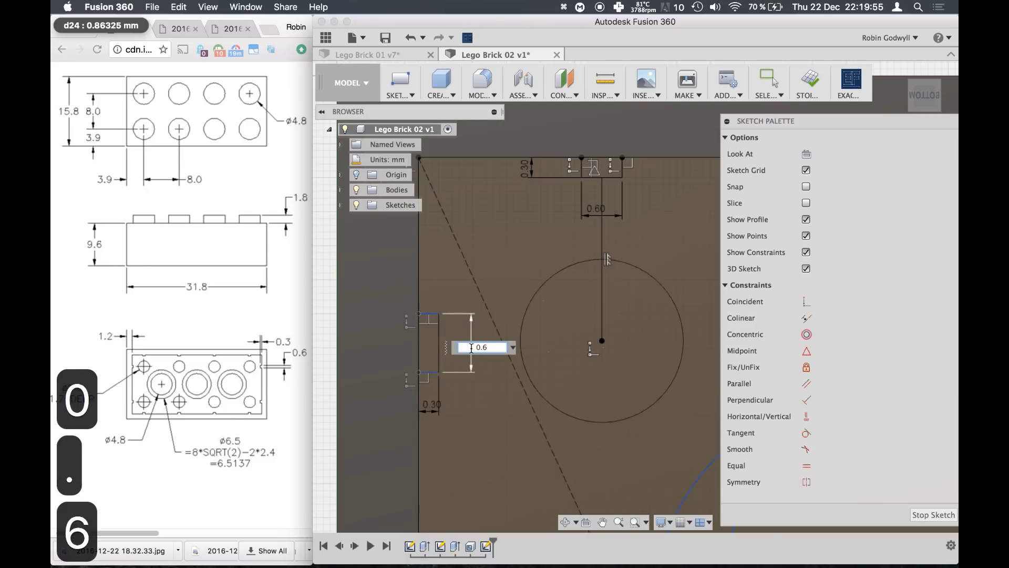
key(Return)
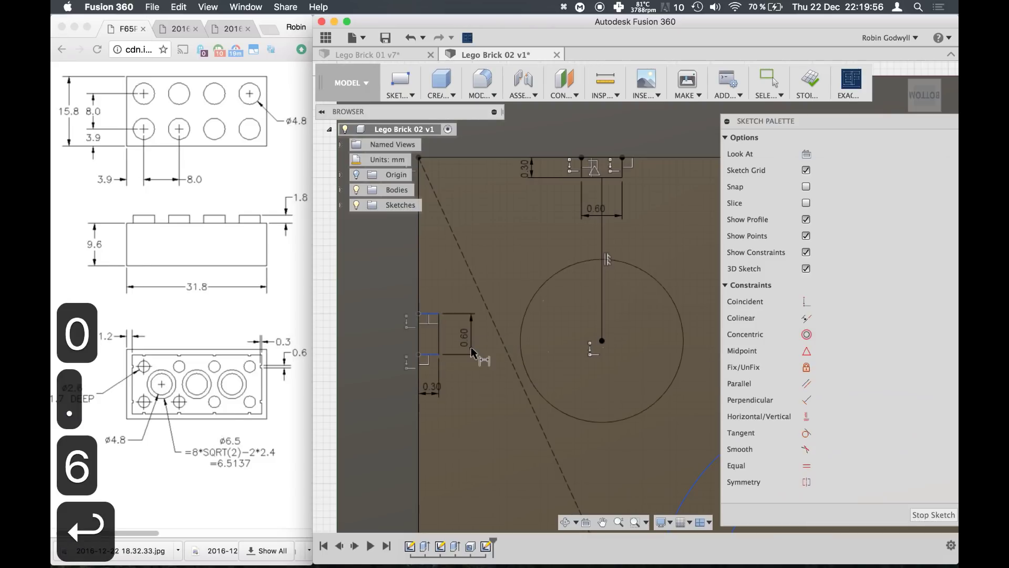
Align the long-wall tab with the corner recess by drawing a line from its edge midpoint to the recess center and constraining it horizontal.
key(super+z)
key(super+z)
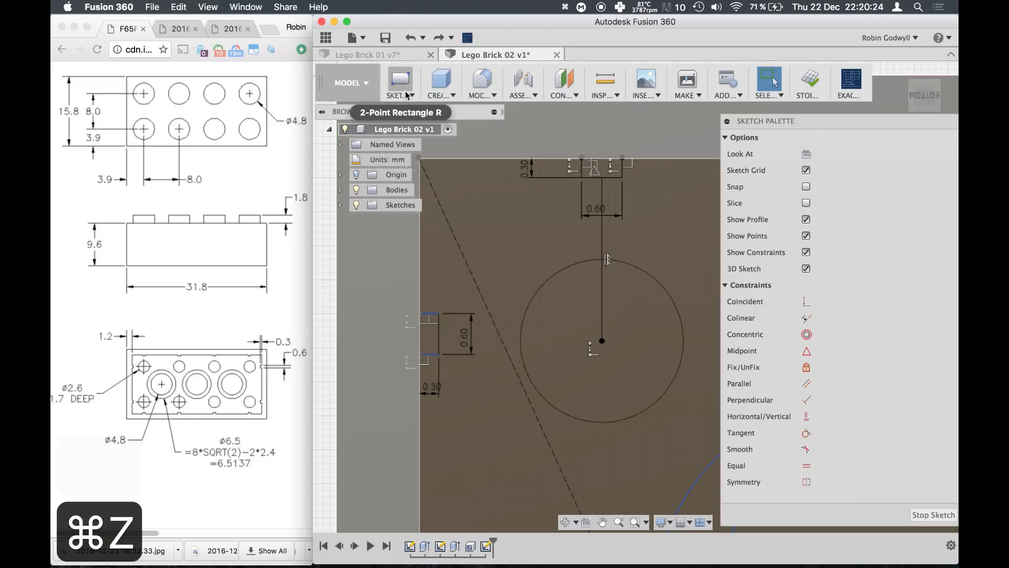
click(404, 95)
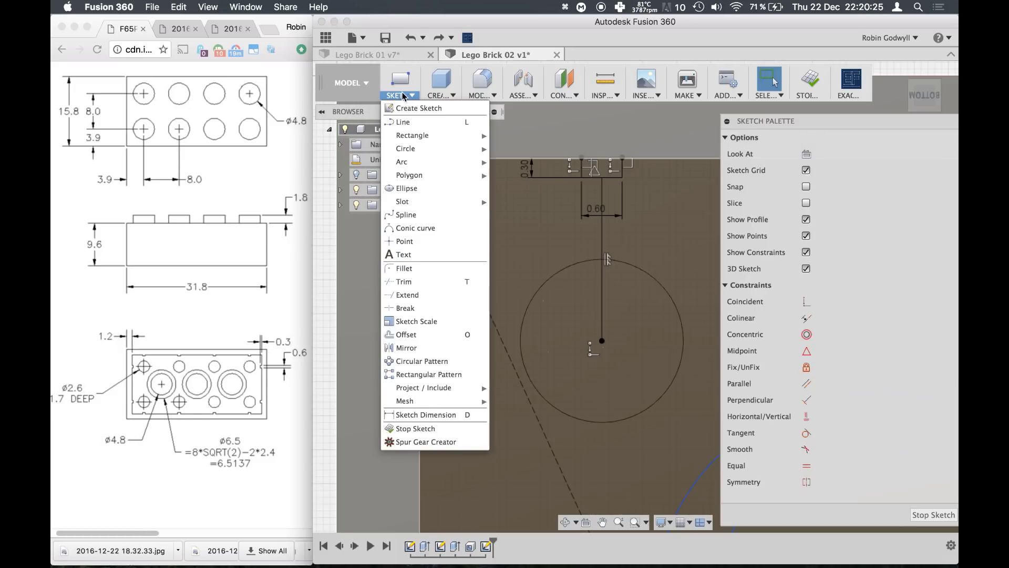
click(403, 122)
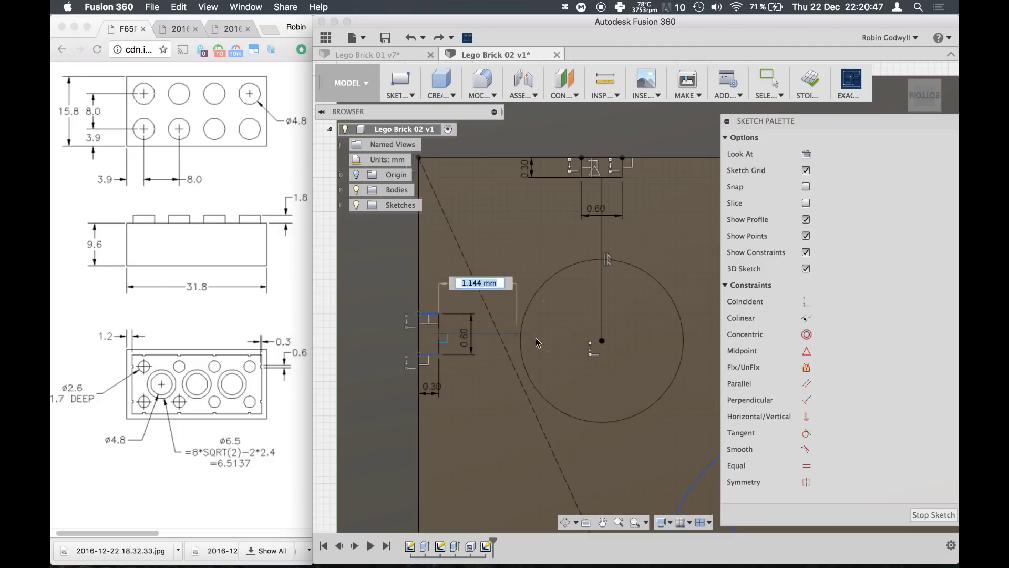
click(602, 342)
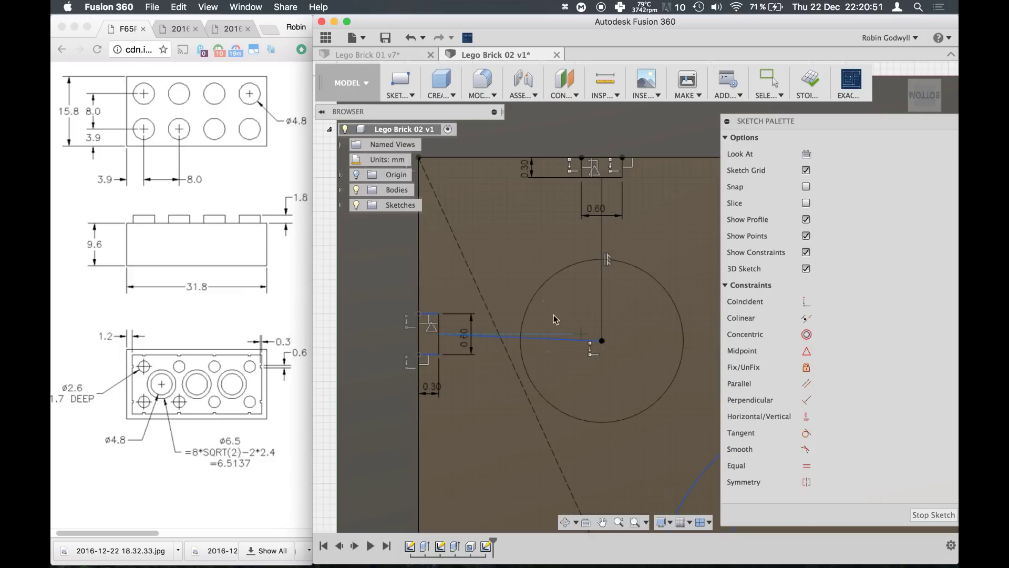
key(Escape)
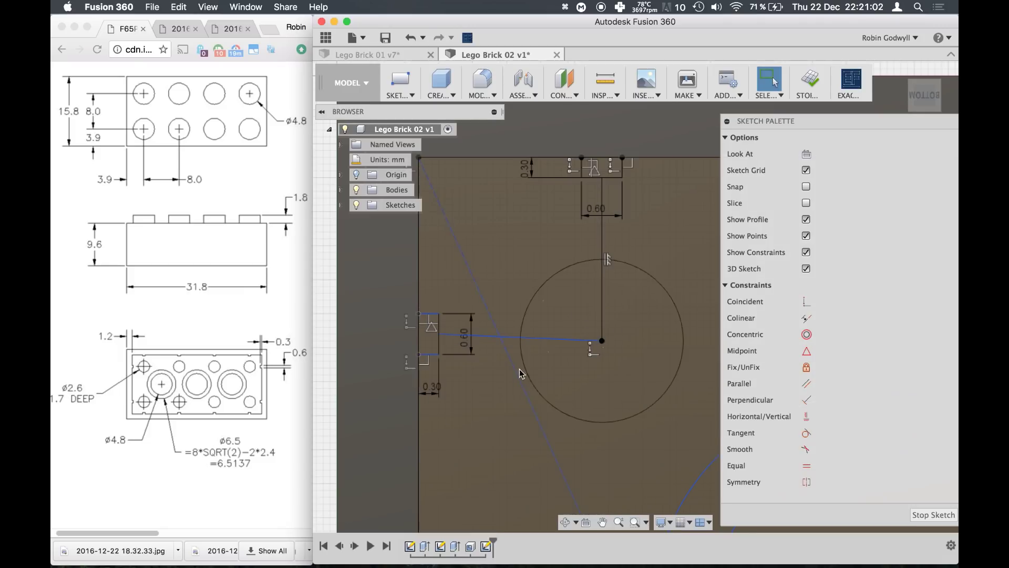
click(805, 418)
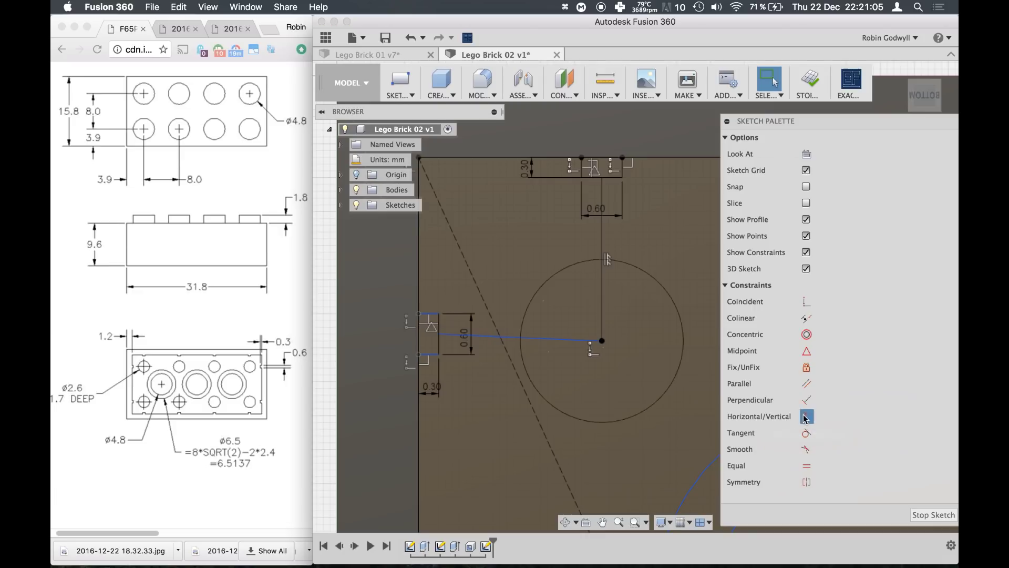
click(533, 338)
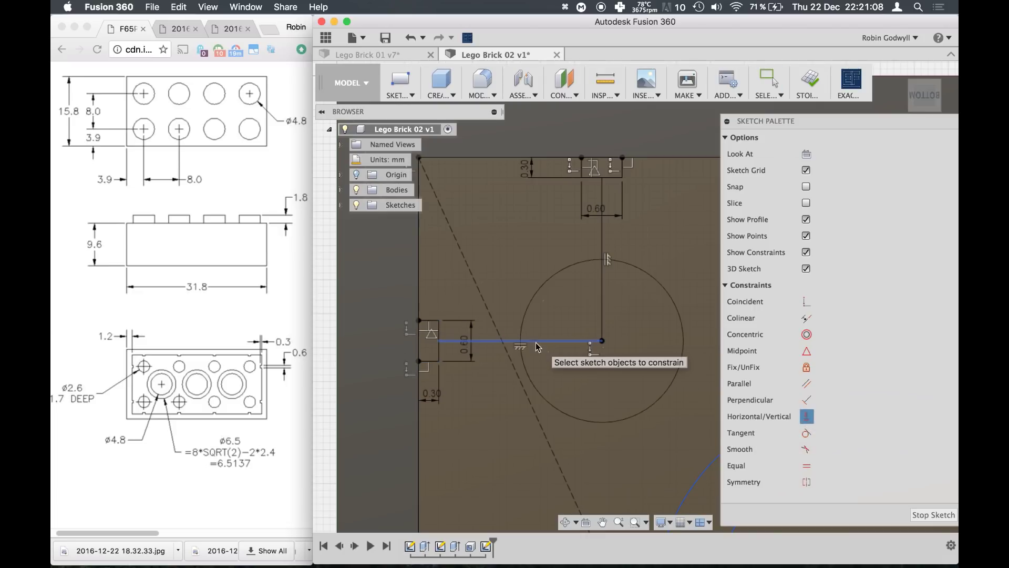
key(Escape)
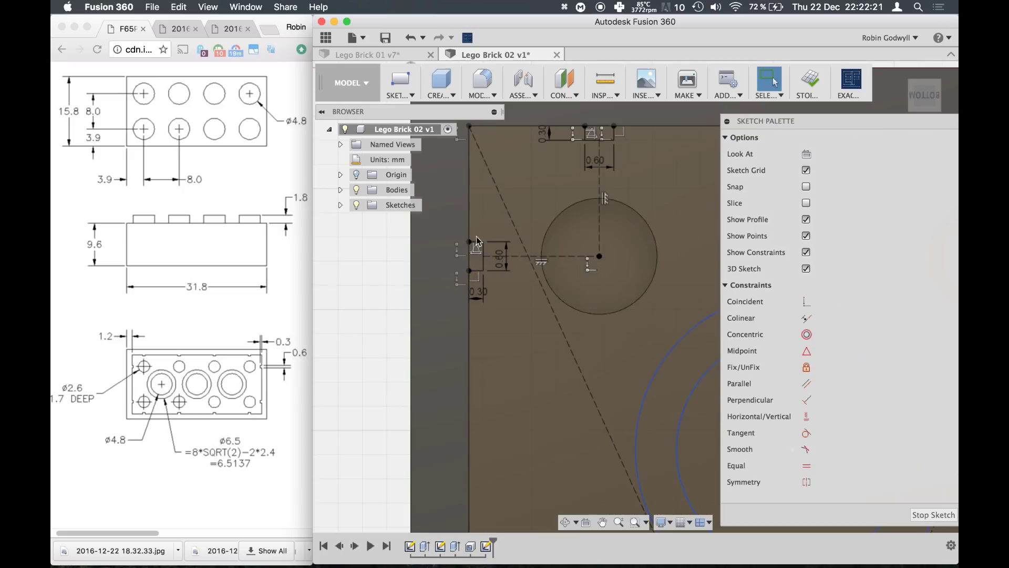
Create a rectangular pattern of the long-wall tab's three edges along the wall, with 4 instances spaced -8 mm in one direction.
click(402, 94)
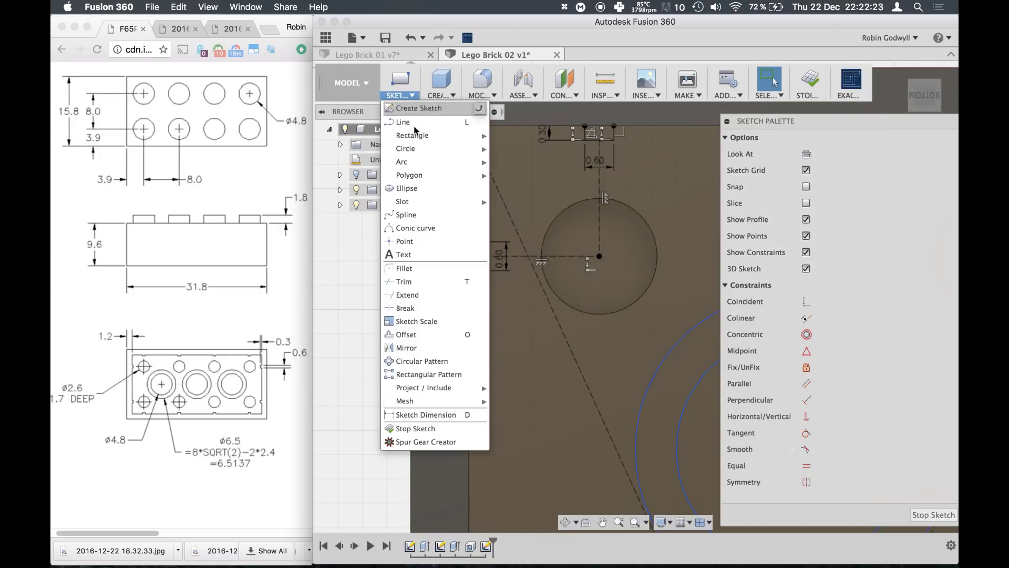
click(429, 376)
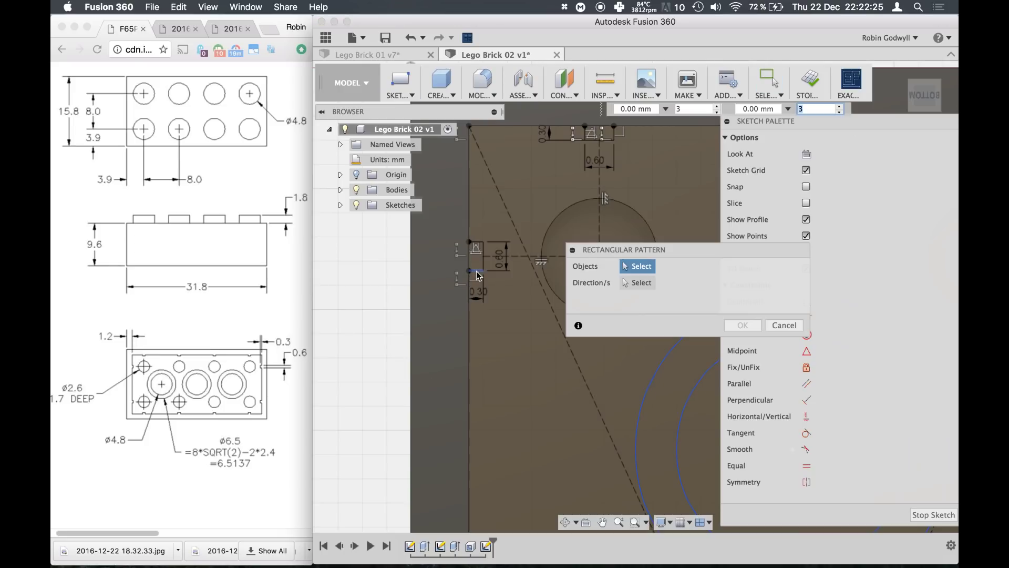
click(478, 271)
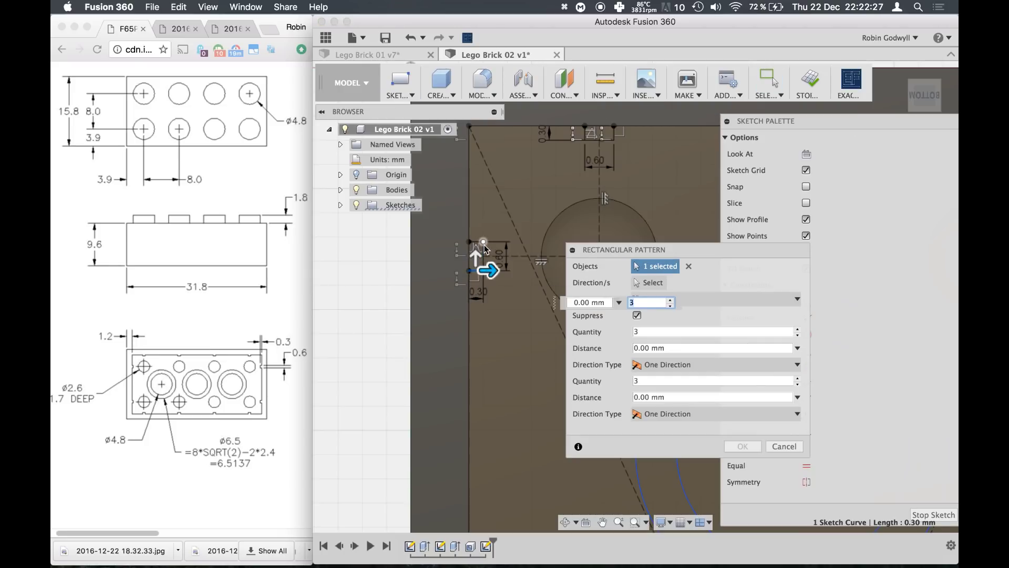
scroll(482, 248, up, 5)
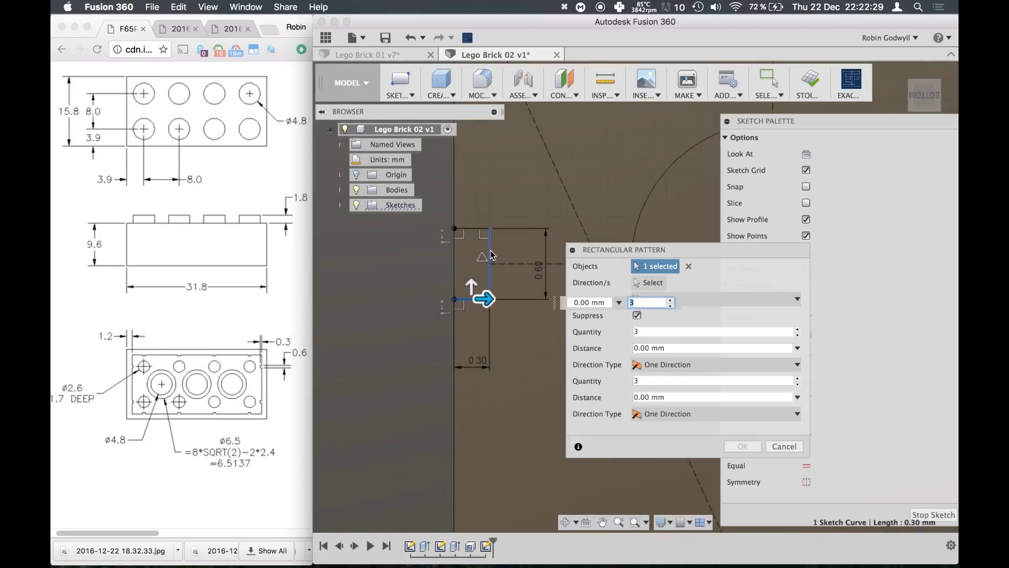
click(475, 229)
click(505, 263)
scroll(509, 267, up, 2)
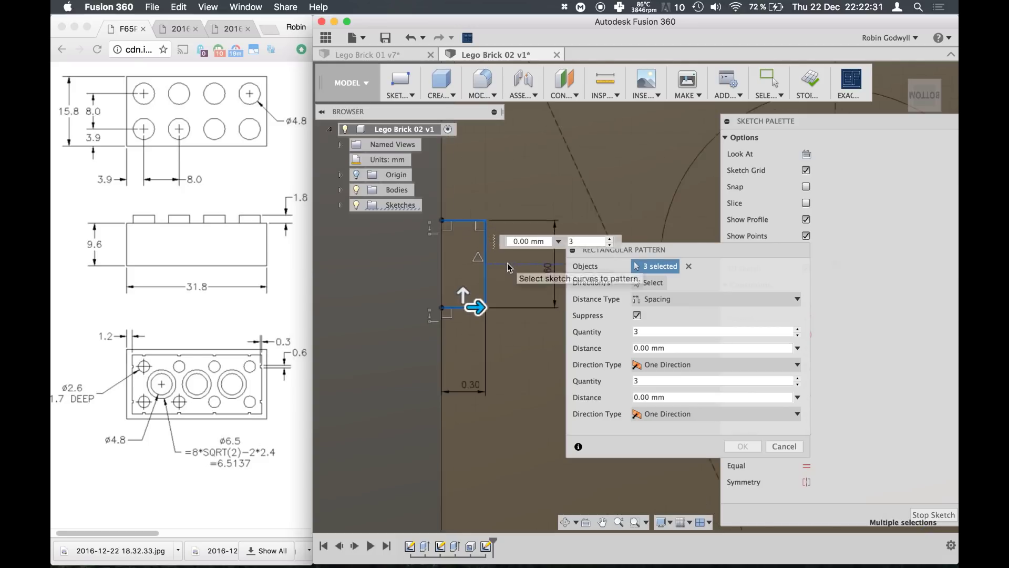
scroll(508, 269, down, 6)
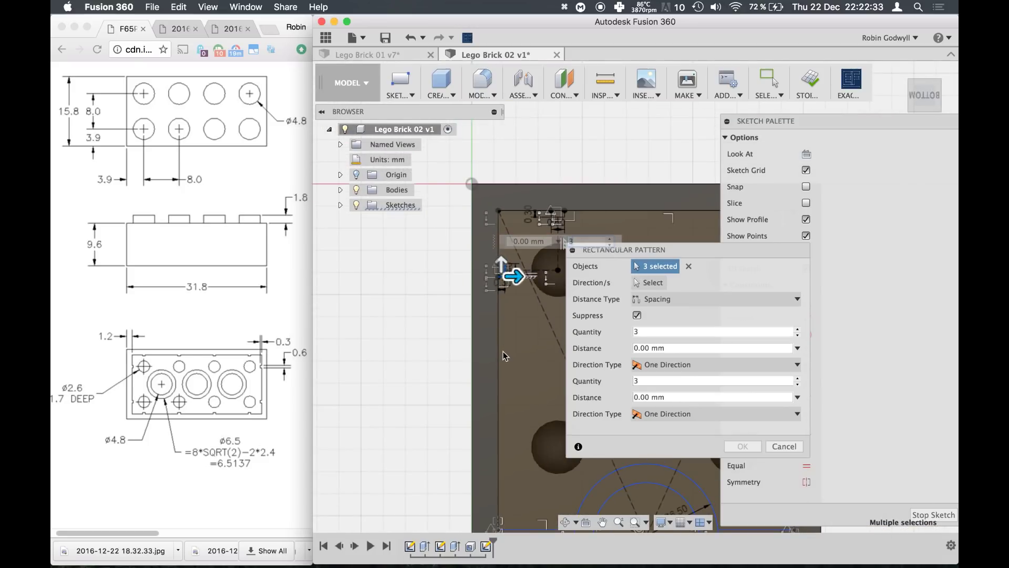
middle_drag(503, 351, 495, 256)
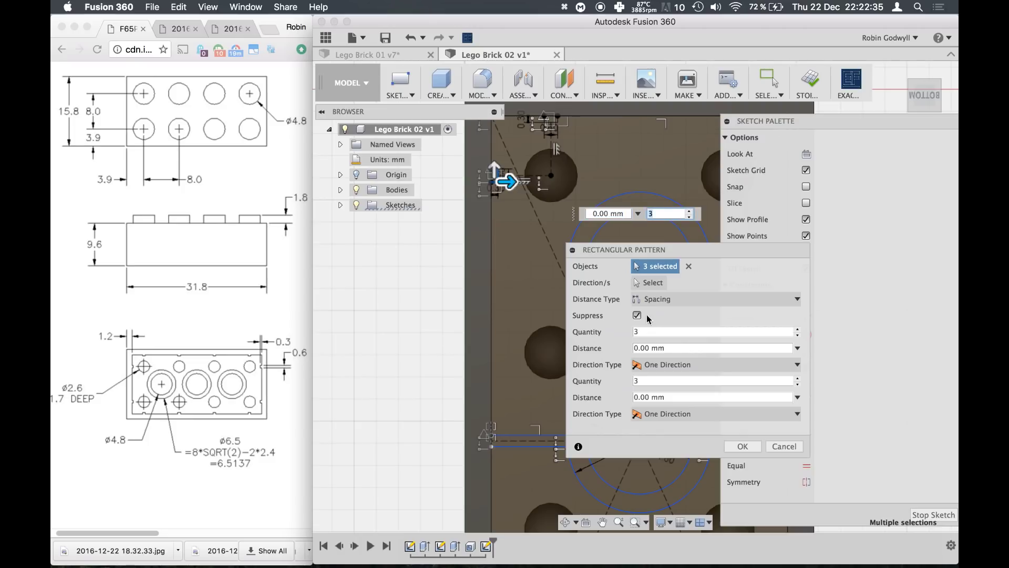
drag(494, 173, 483, 345)
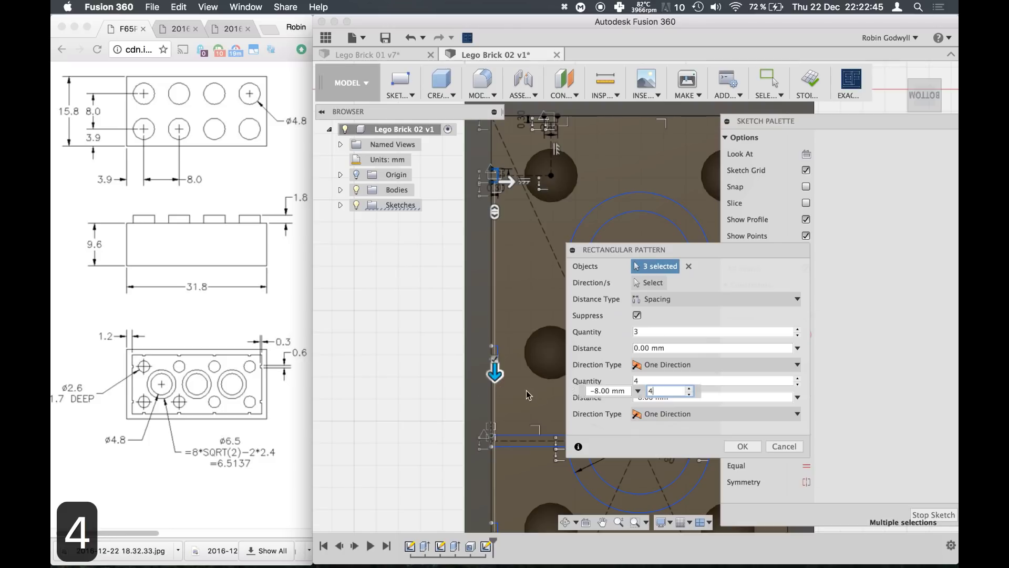
text(4)
middle_drag(528, 392, 526, 342)
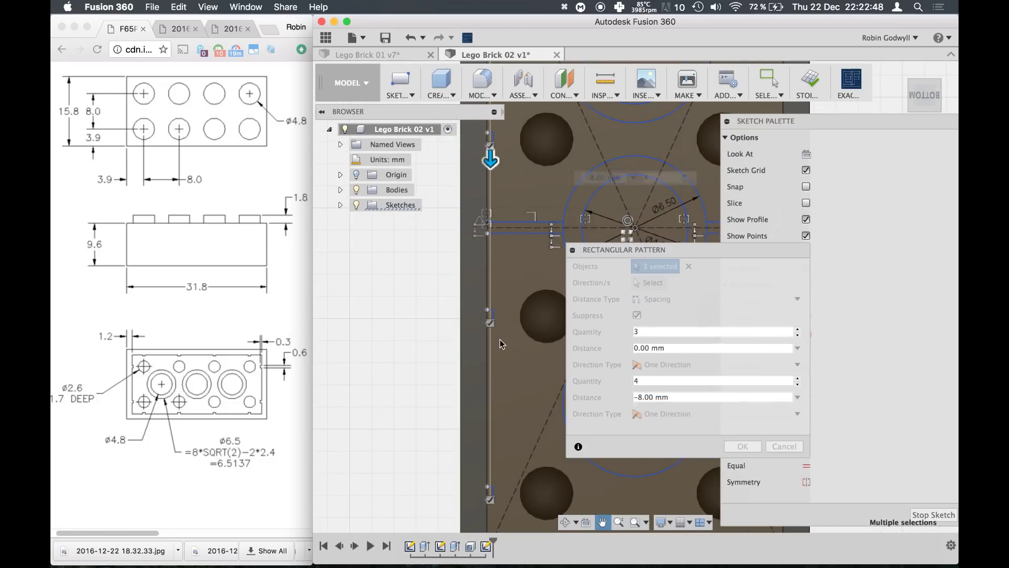
scroll(505, 331, down, 3)
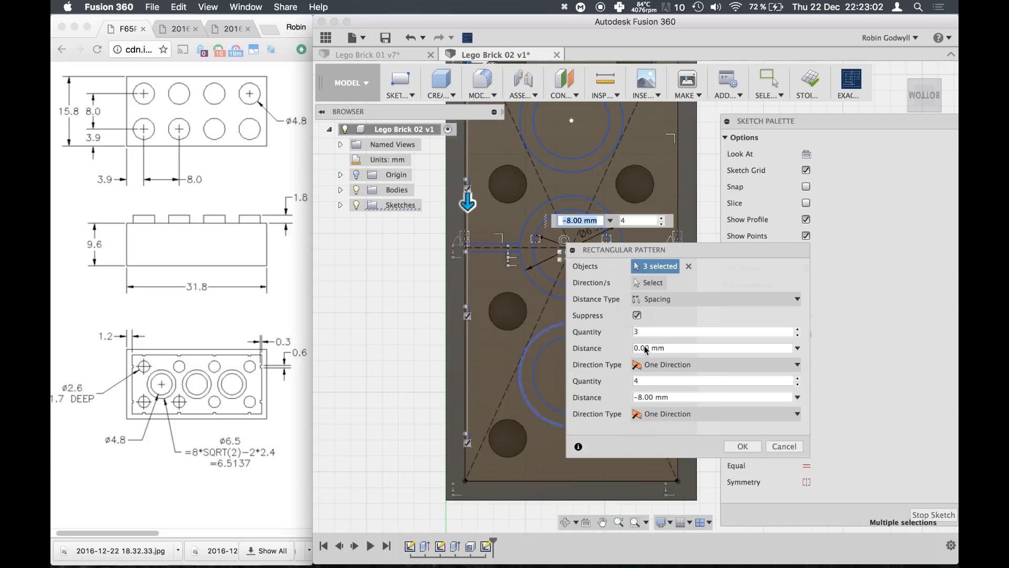
click(741, 447)
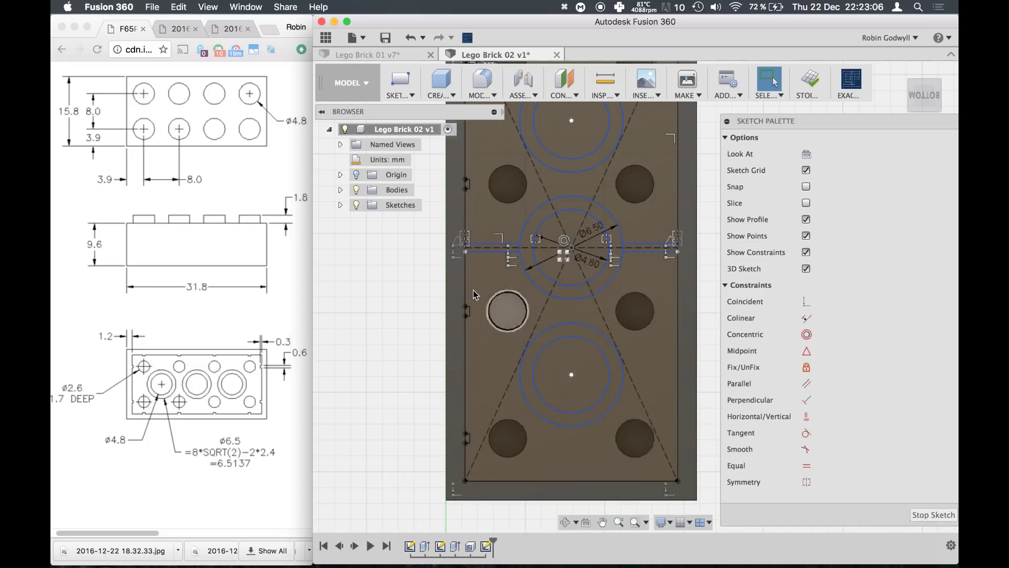
Mirror the short-wall tab's three edges across the brick's horizontal construction centerline onto the opposite short wall.
mouse_move(464, 315)
middle_down()
mouse_move(514, 330)
mouse_move(486, 415)
mouse_move(491, 471)
middle_up()
scroll(538, 155, up, 10)
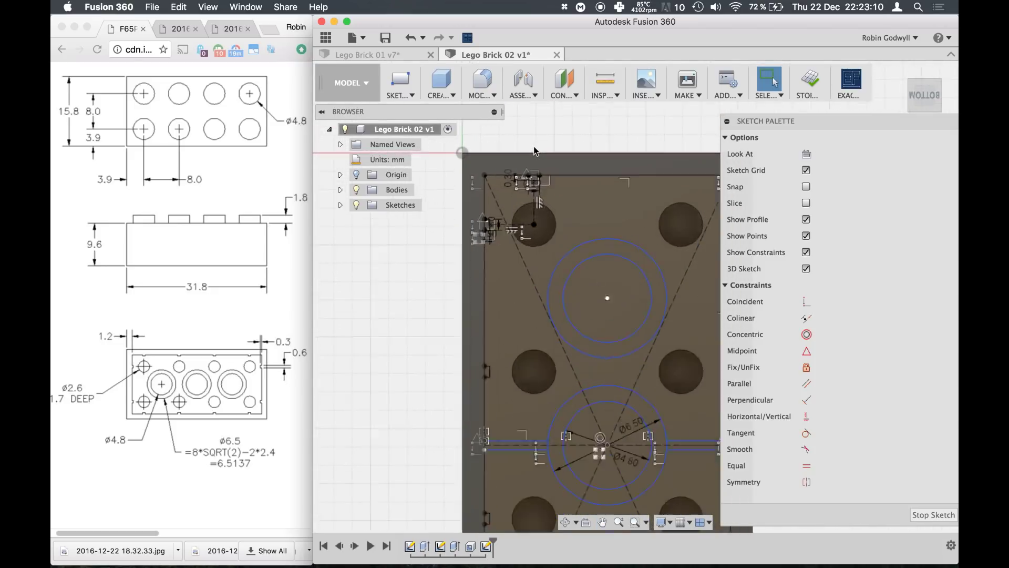
scroll(535, 212, up, 2)
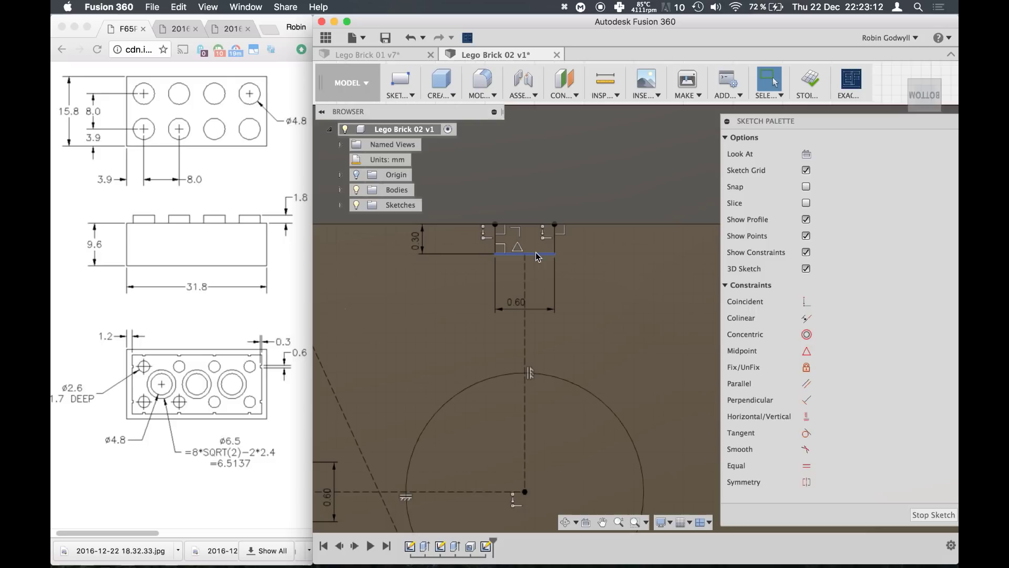
click(537, 256)
click(497, 247)
scroll(509, 298, down, 4)
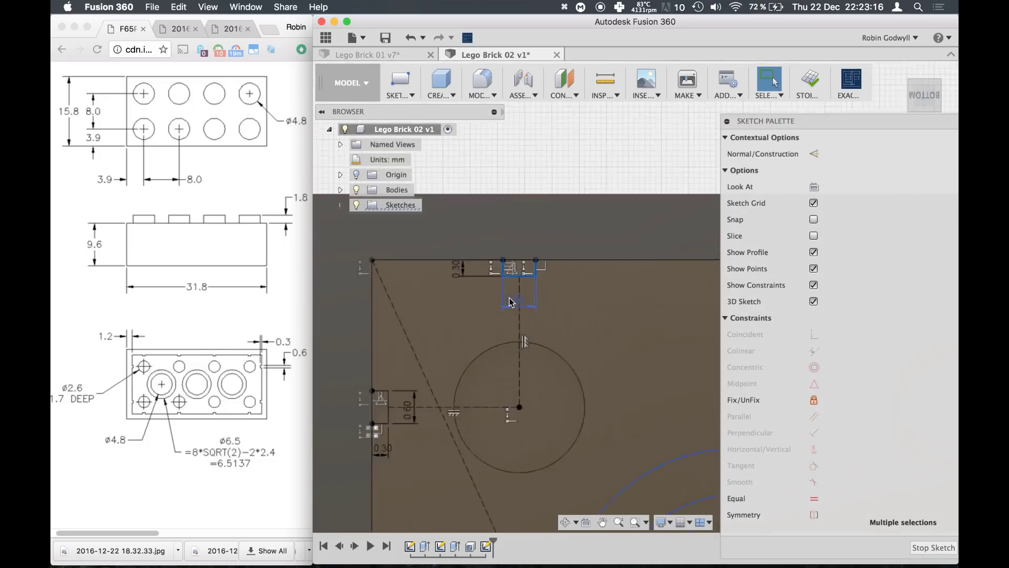
click(400, 87)
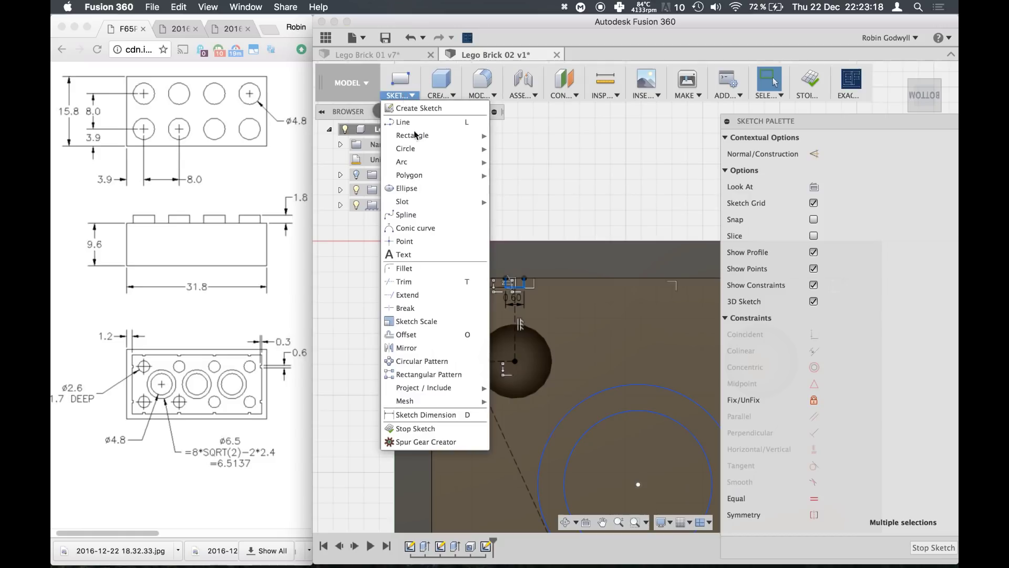
click(428, 348)
scroll(480, 387, up, 3)
scroll(489, 396, down, 5)
middle_drag(476, 337, 468, 170)
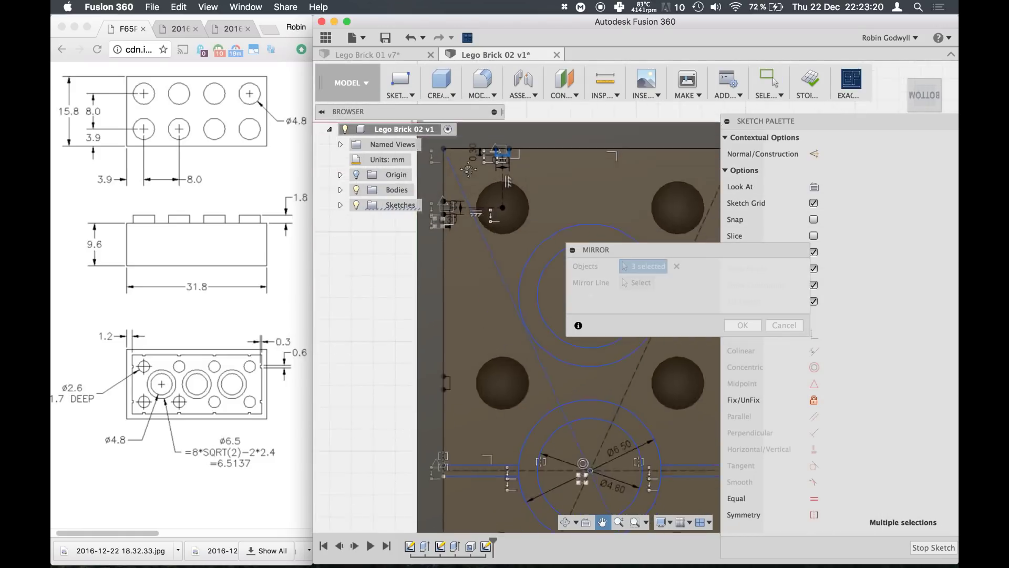
click(633, 284)
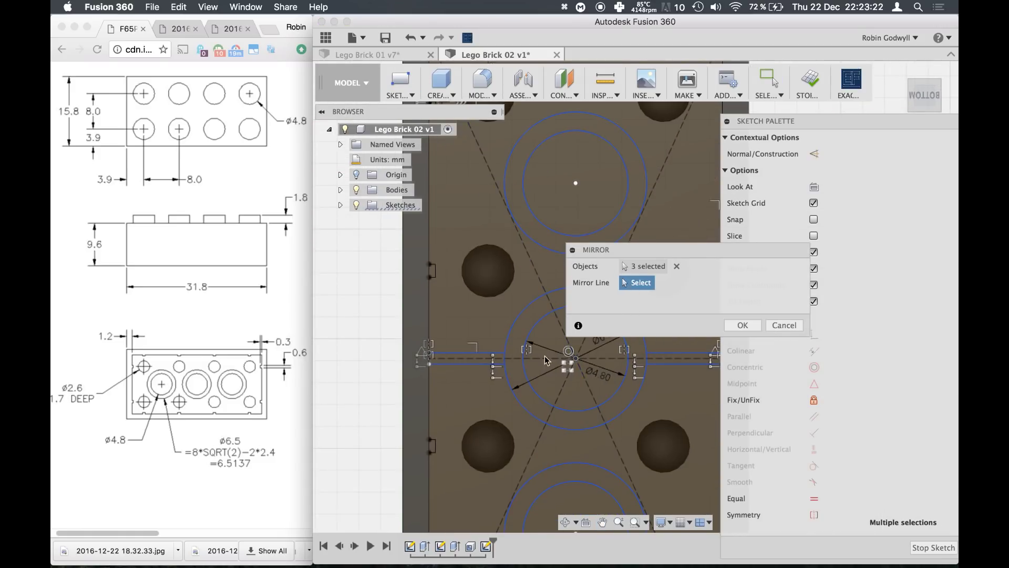
click(513, 361)
scroll(526, 363, down, 2)
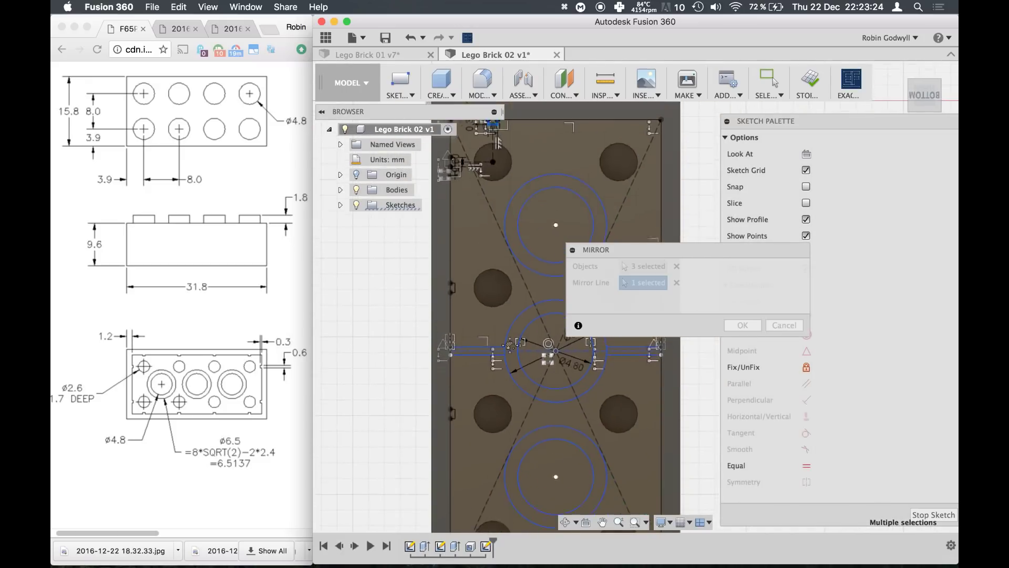
middle_drag(544, 353, 541, 216)
scroll(497, 344, up, 5)
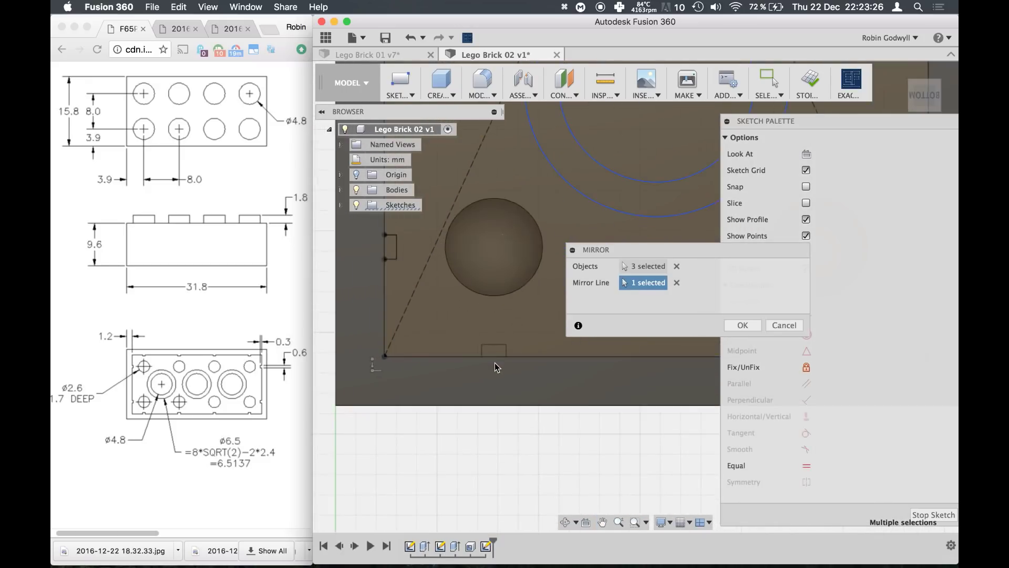
click(749, 327)
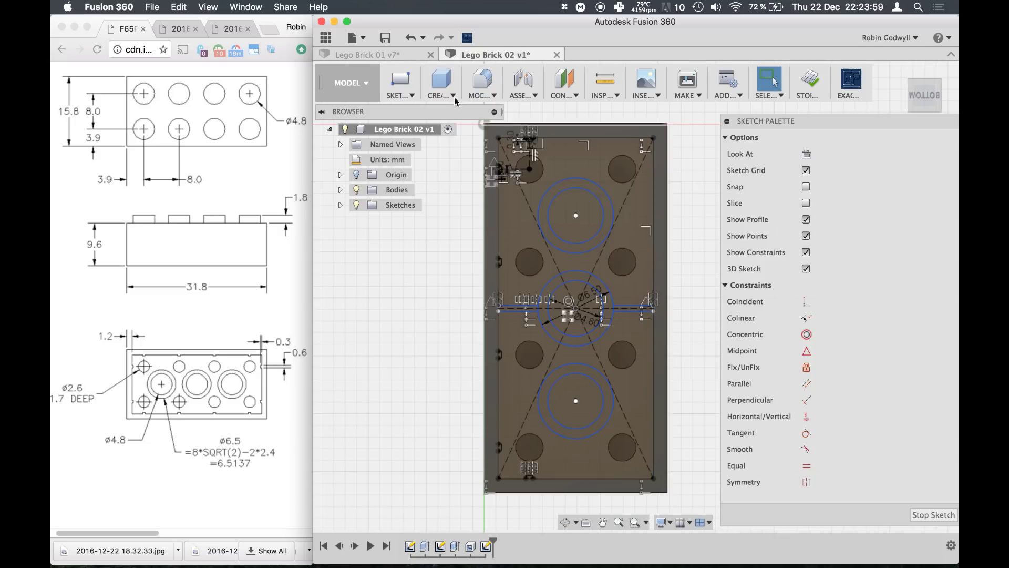
Draw a line along the brick's length between the short inner walls' midpoints and convert it to a construction line.
click(397, 96)
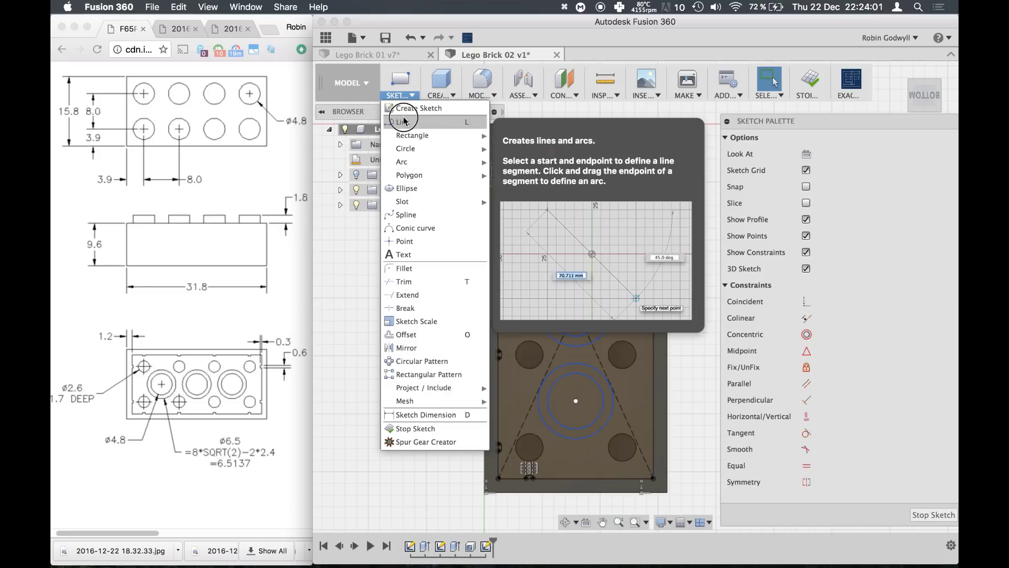
click(405, 117)
click(576, 138)
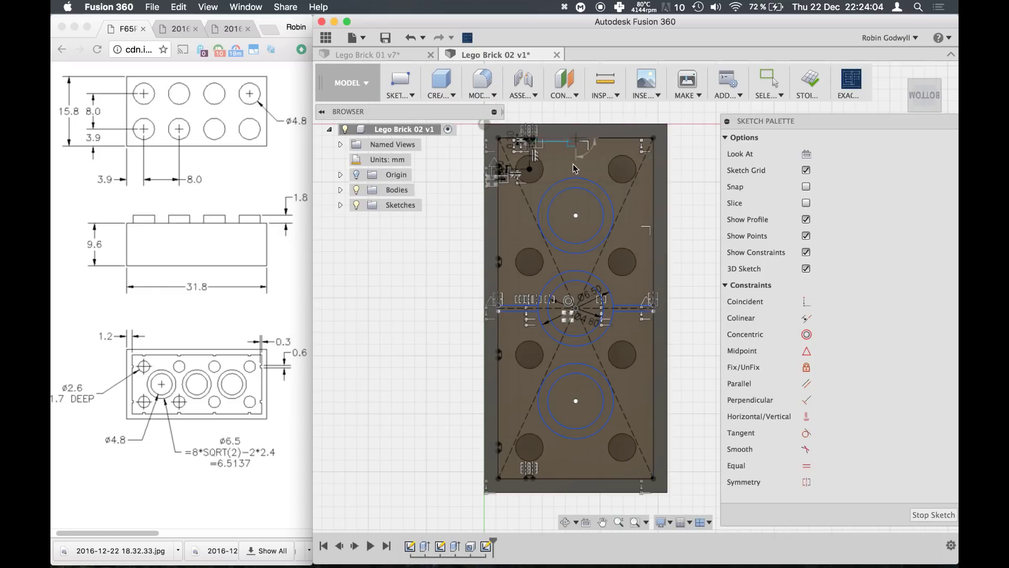
click(576, 479)
key(Escape)
key(Escape)
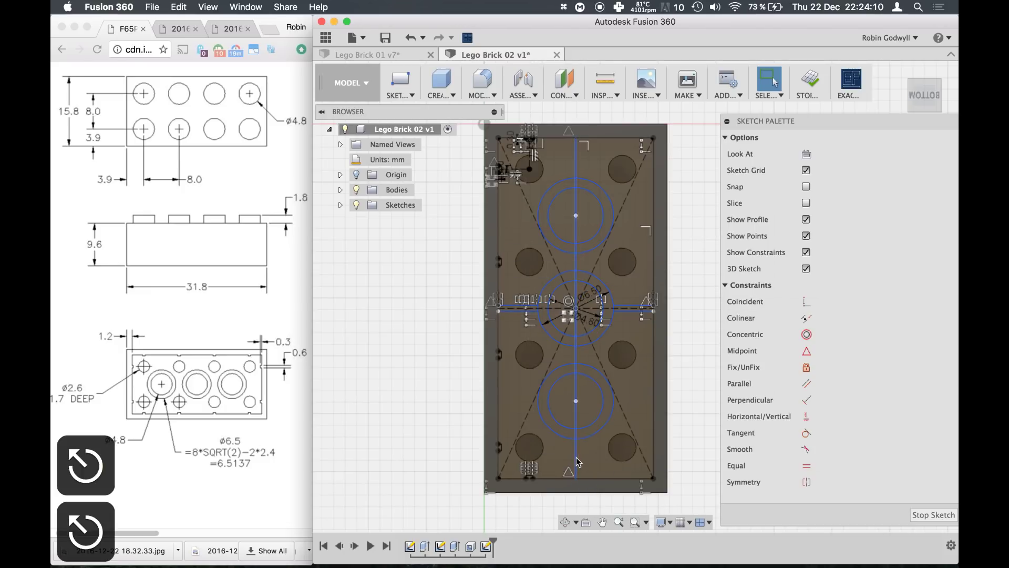
right_click(576, 462)
click(573, 351)
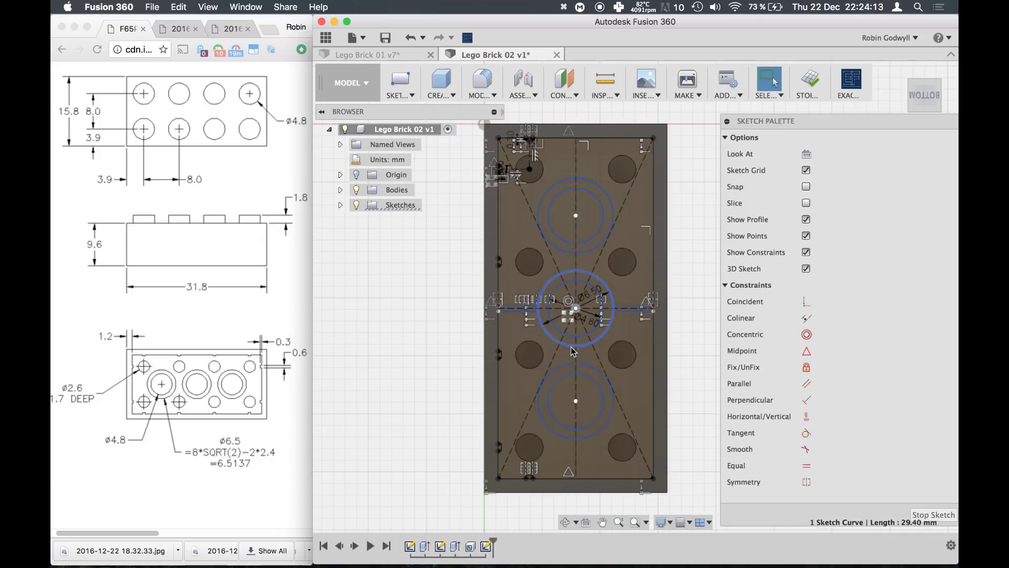
Mirror all tabs on the one long wall and both short walls across the lengthwise construction centerline.
scroll(641, 157, up, 2)
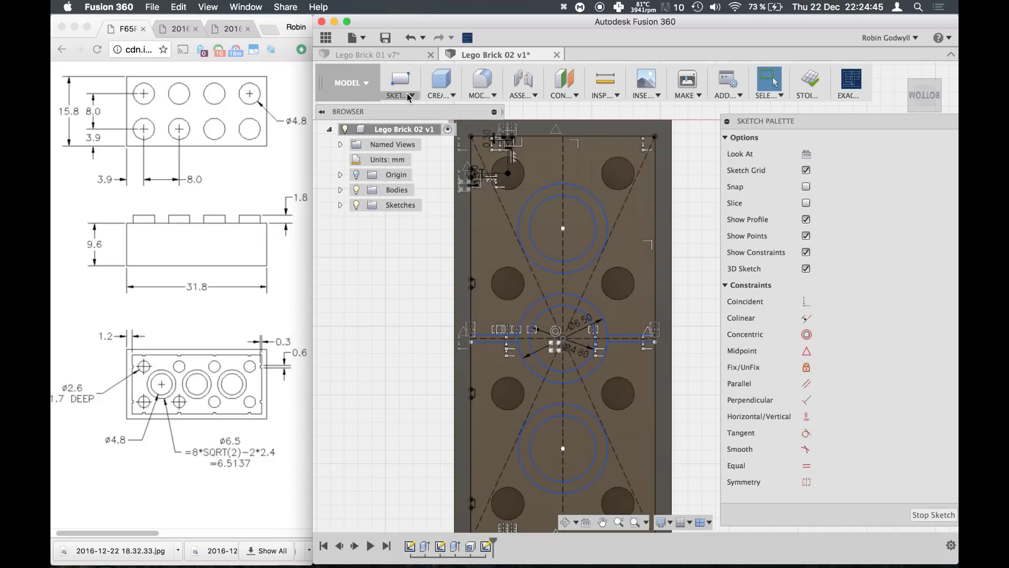
click(401, 95)
click(413, 347)
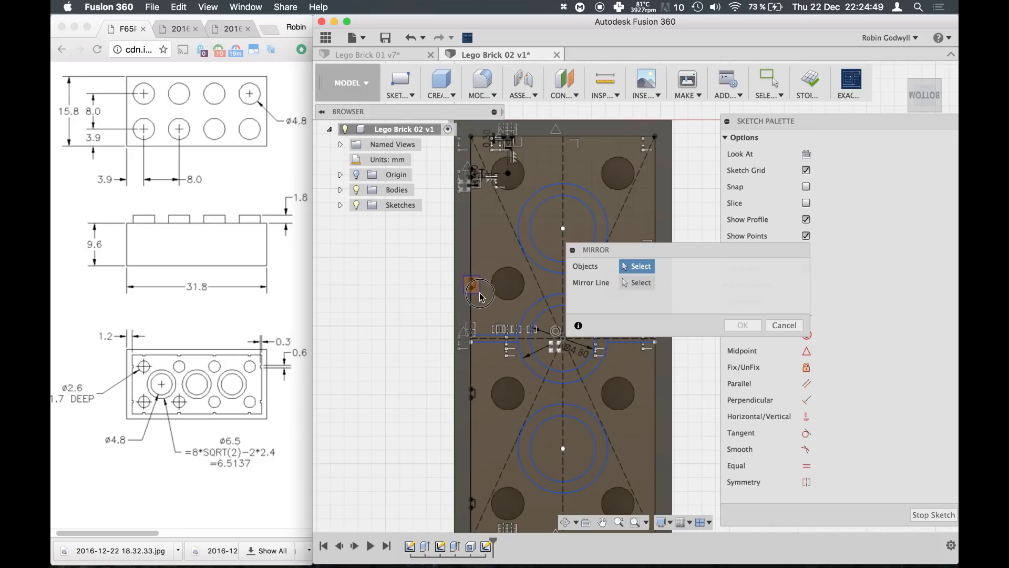
drag(479, 295, 480, 298)
click(476, 397)
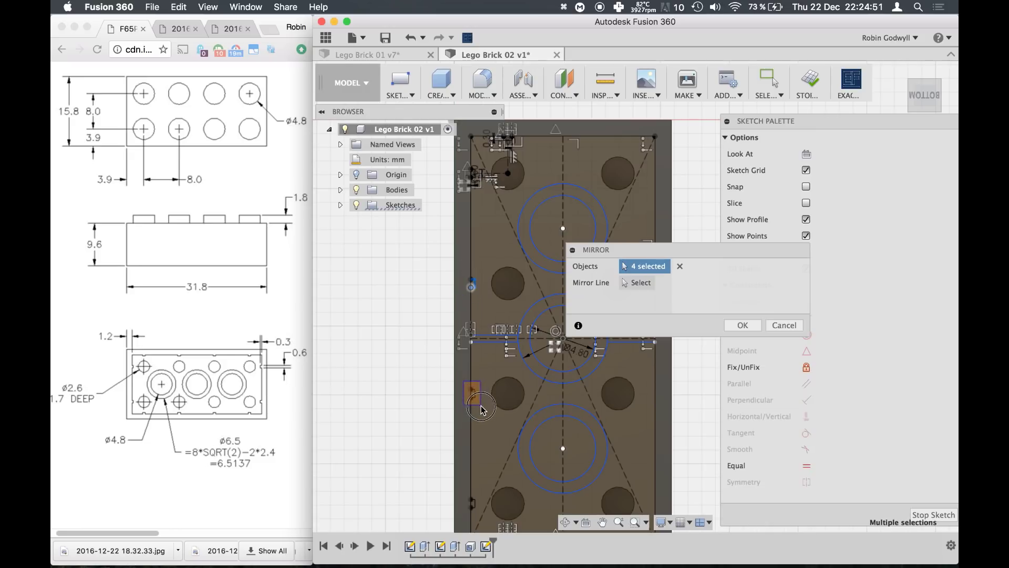
scroll(475, 436, down, 5)
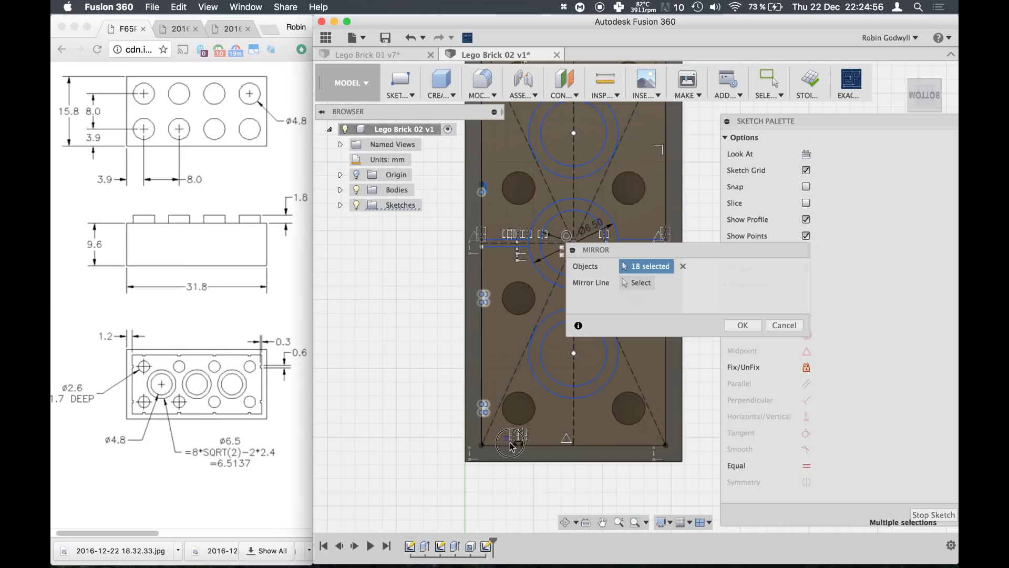
scroll(530, 455, up, 10)
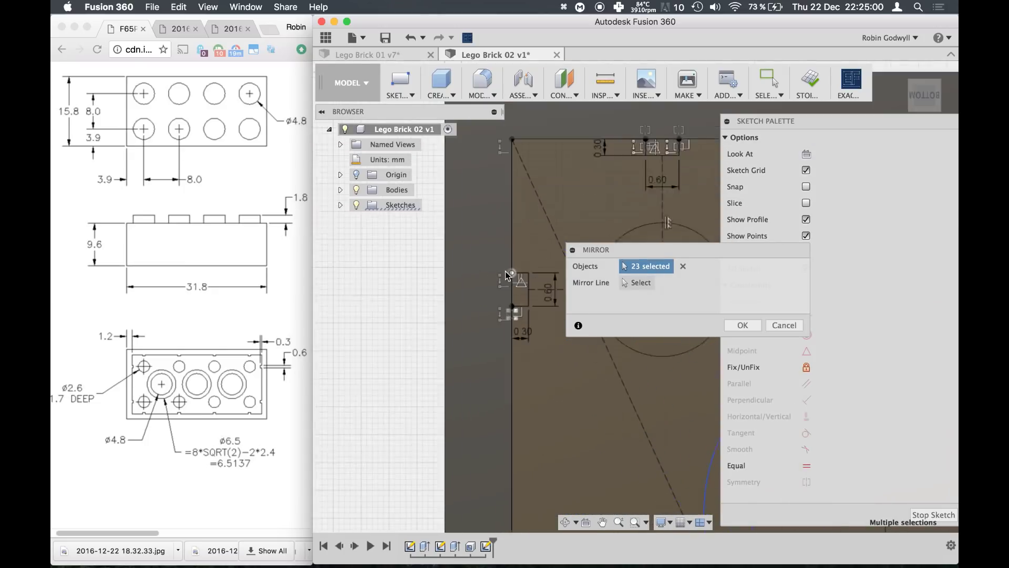
drag(539, 316, 538, 315)
scroll(538, 316, up, 5)
drag(557, 162, 629, 236)
scroll(578, 257, down, 5)
scroll(578, 257, up, 3)
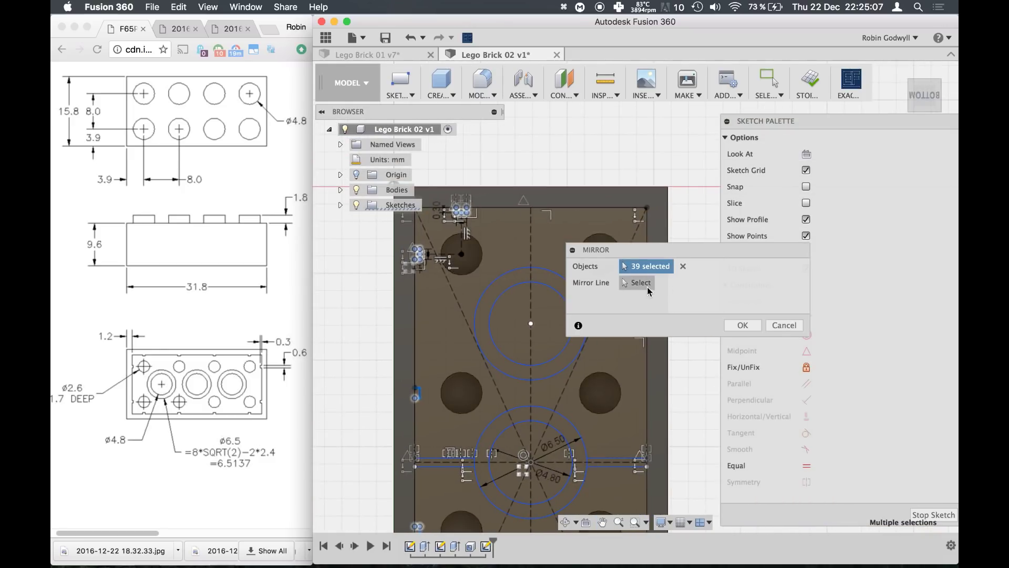
click(637, 283)
click(532, 256)
click(743, 325)
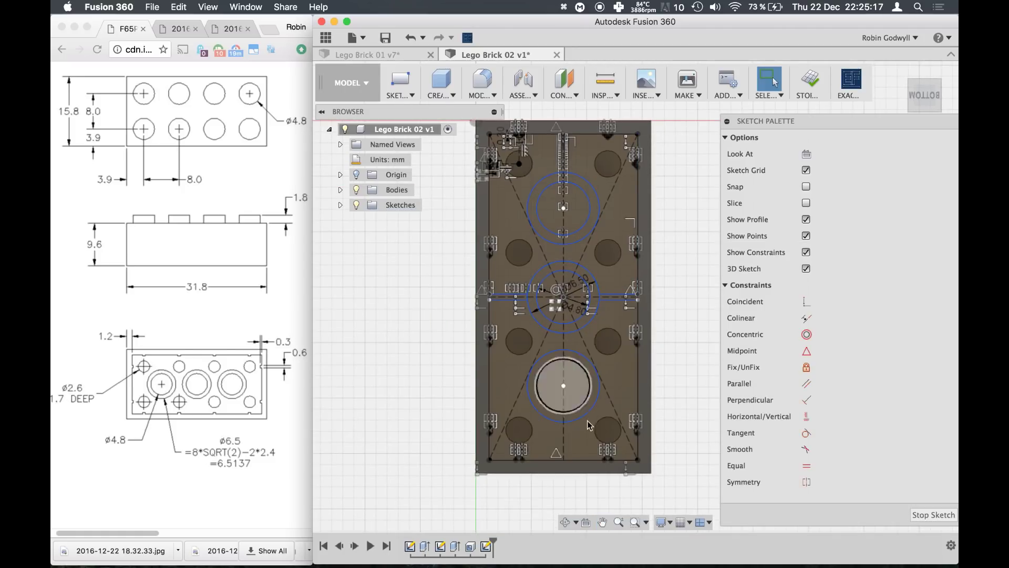
Leave the sketch and start an extrusion with the three tube ring profiles selected.
middle_drag(540, 423, 568, 373)
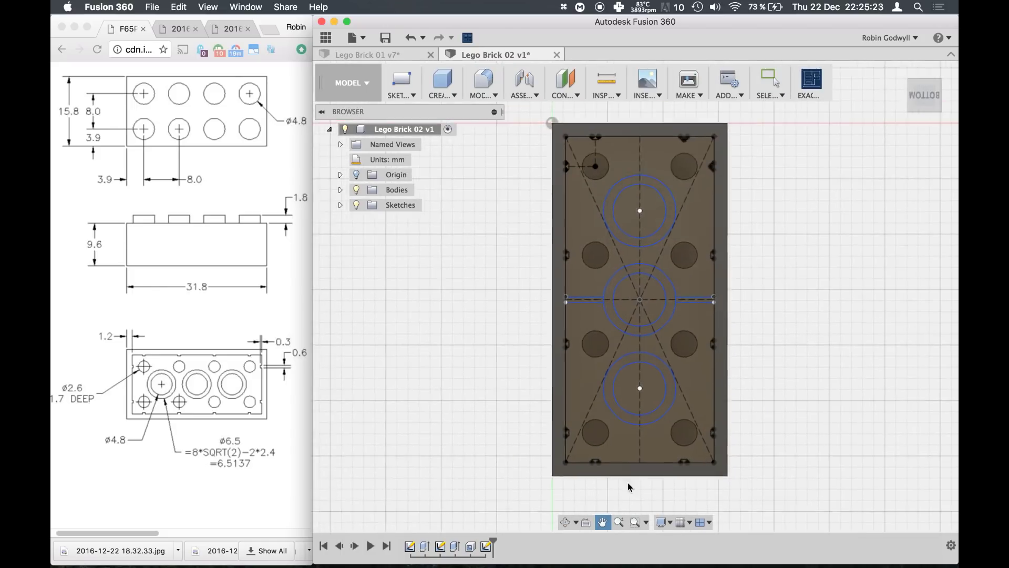
mouse_move(628, 484)
shift+middle_down()
mouse_move(773, 77)
mouse_move(434, 118)
shift+middle_up()
click(438, 98)
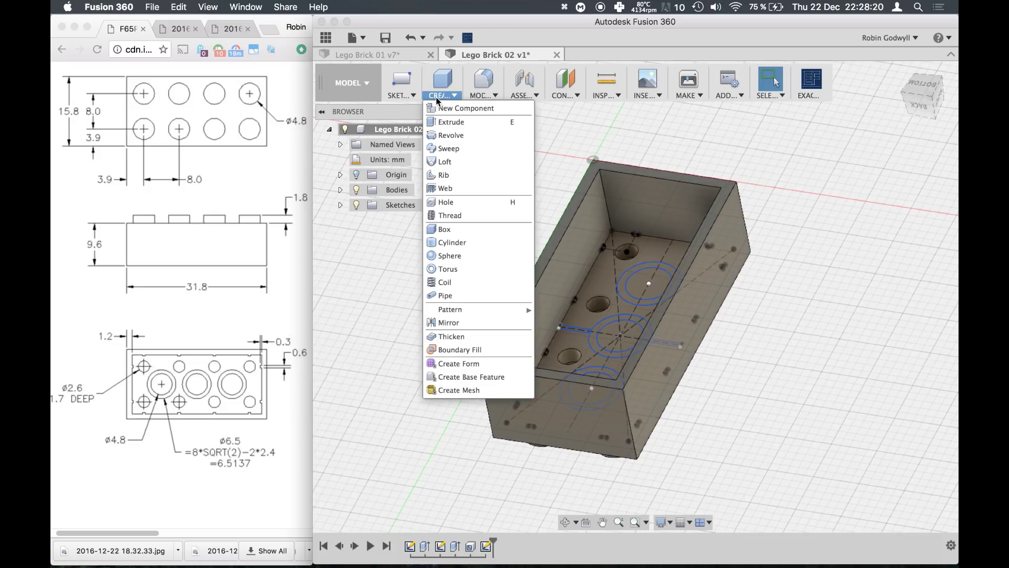
click(453, 125)
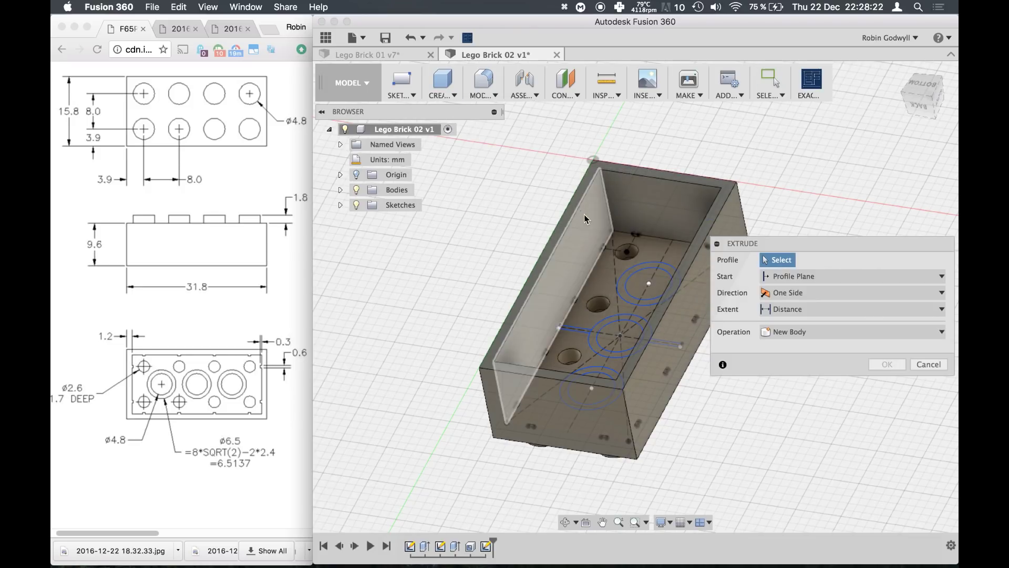
click(629, 278)
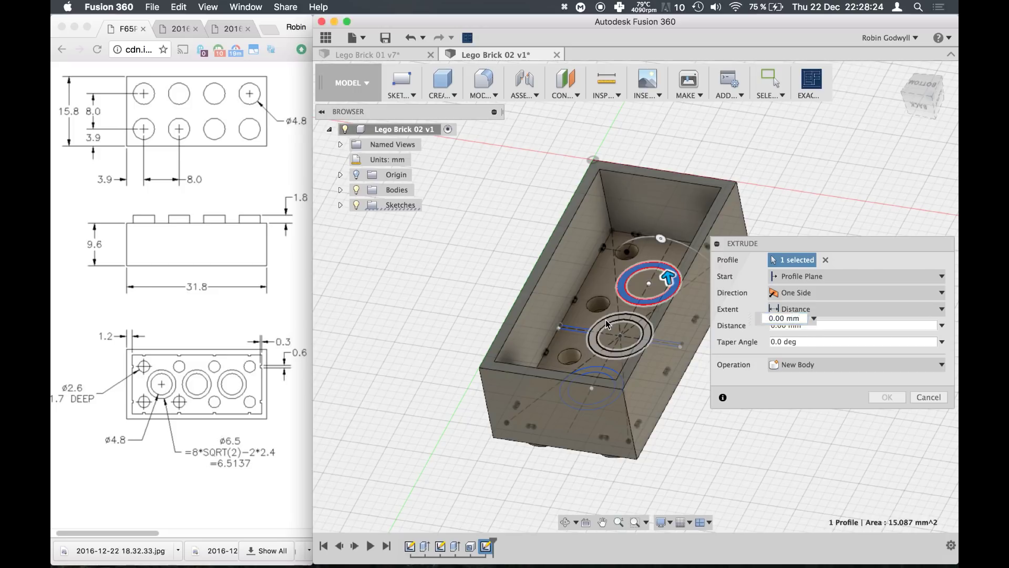
click(606, 319)
click(599, 371)
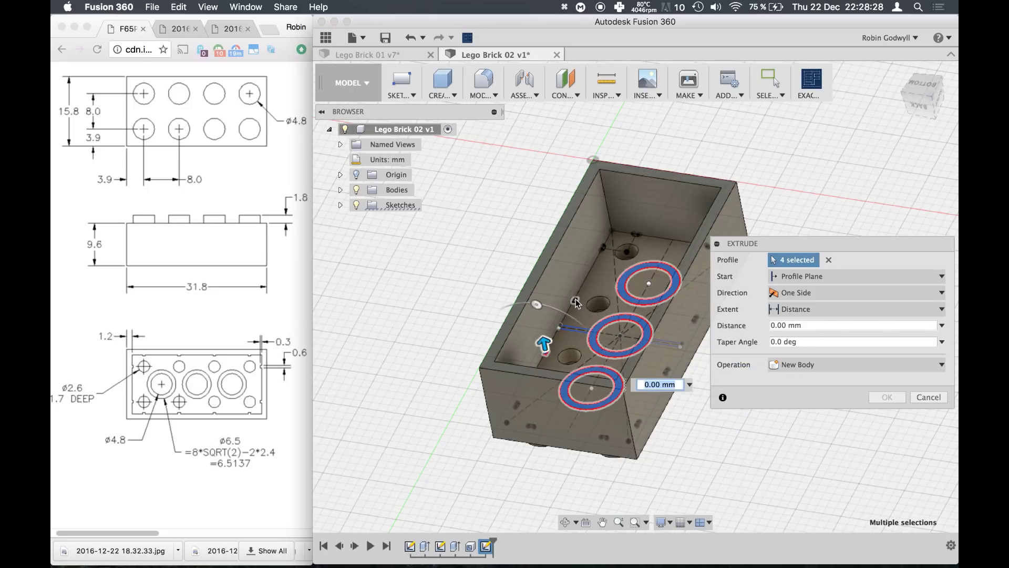
Add the twelve small tab profiles along all four inner walls to the extrusion selection.
click(547, 352)
click(575, 300)
click(603, 248)
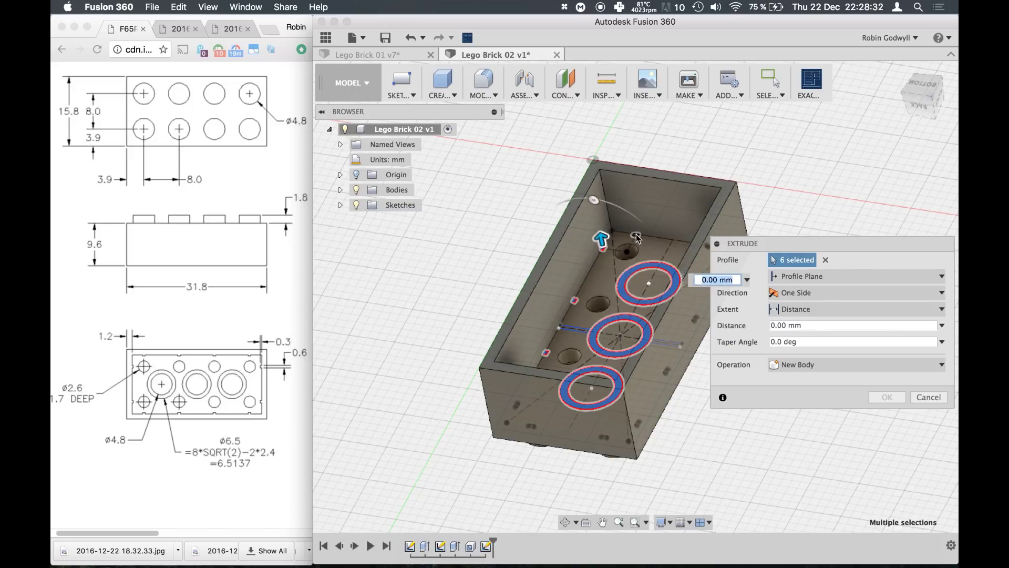
drag(602, 234, 636, 272)
shift+middle_drag(636, 272, 525, 292)
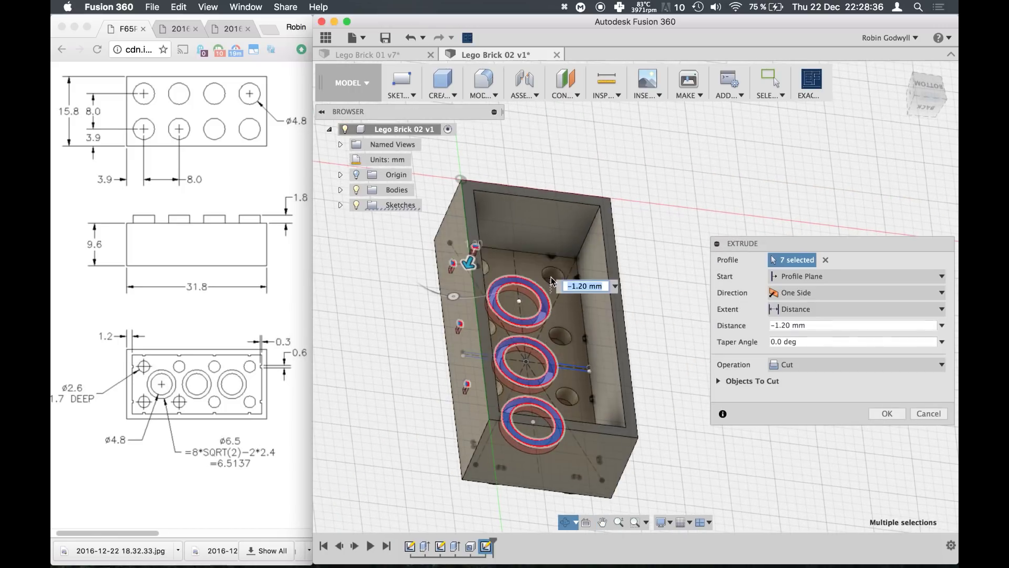
click(577, 277)
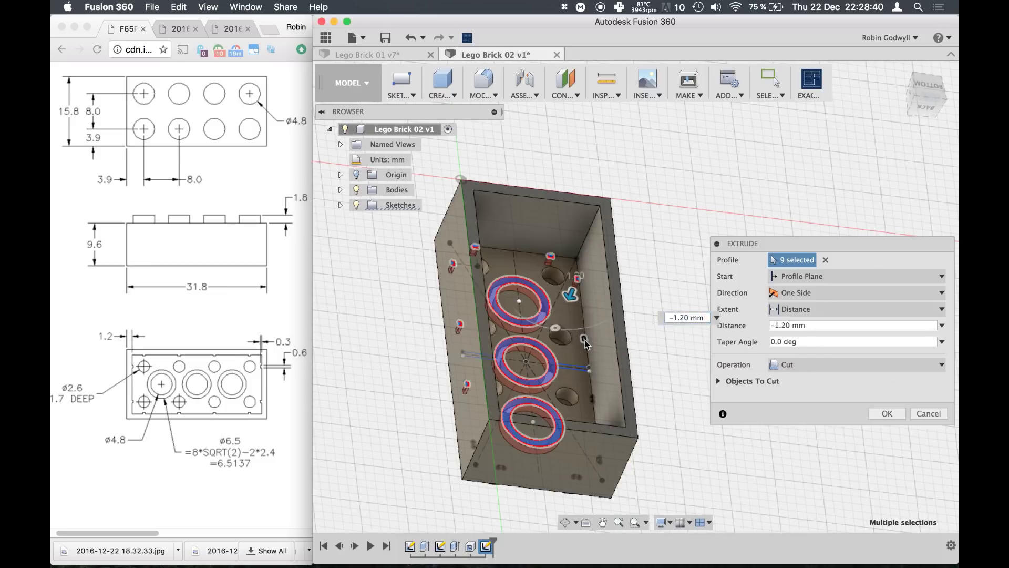
click(584, 339)
click(591, 400)
shift+middle_drag(539, 382, 594, 368)
click(520, 389)
click(520, 392)
click(588, 395)
click(614, 376)
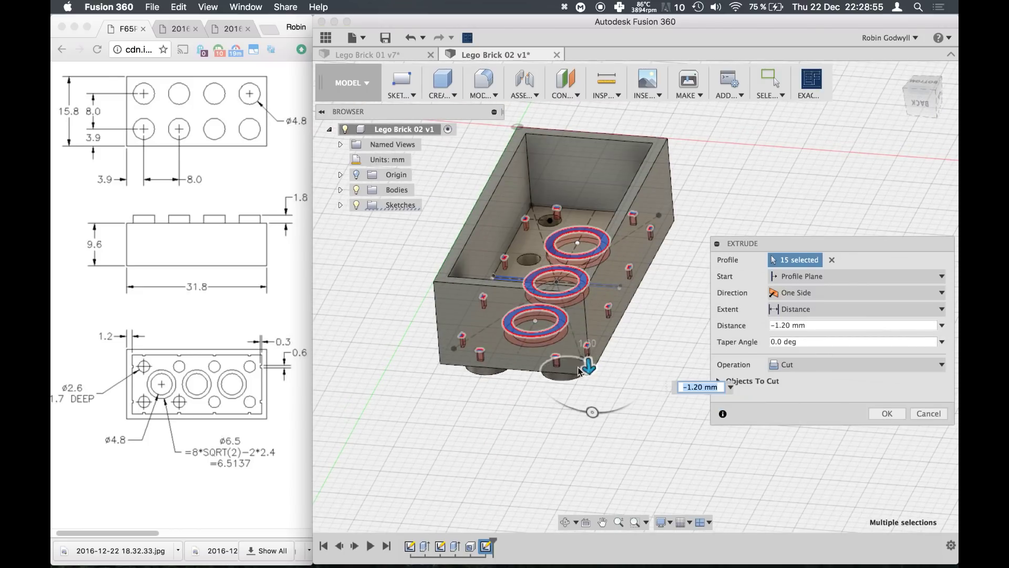
Extrude the rings and tabs as a join to the brick's open rim face, using the To Object extent with Extend Faces.
drag(589, 365, 578, 265)
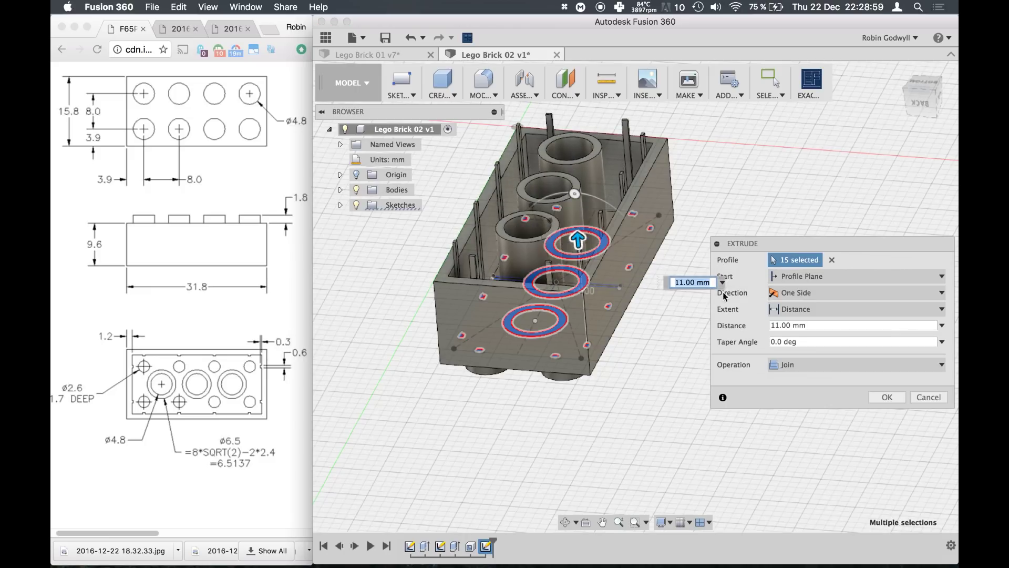
click(803, 311)
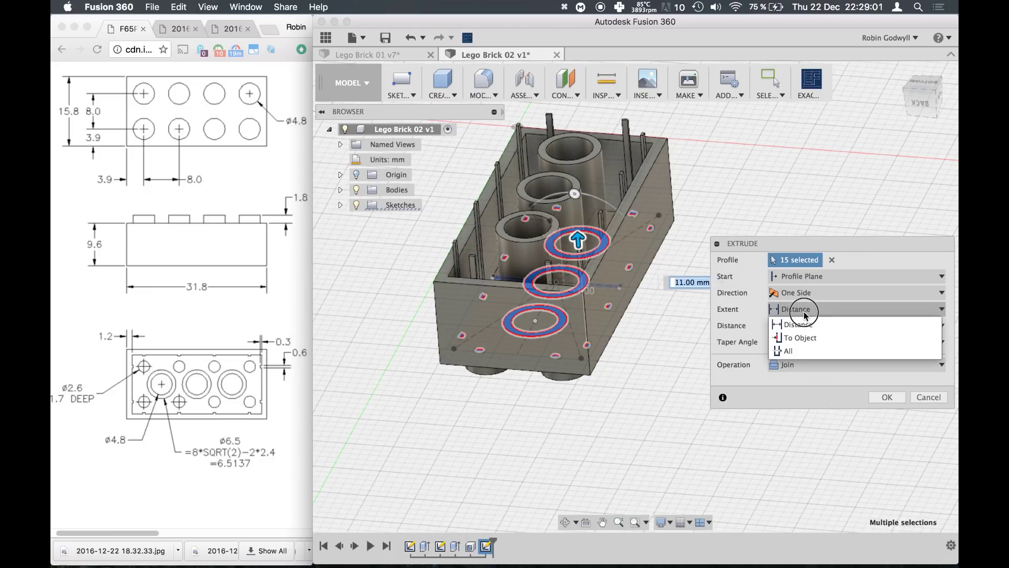
click(803, 335)
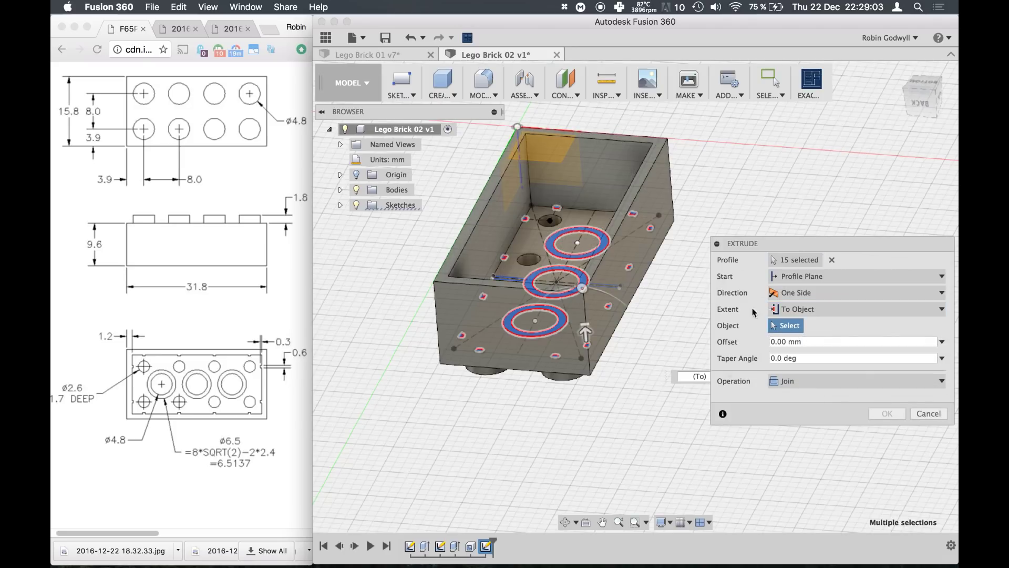
click(654, 150)
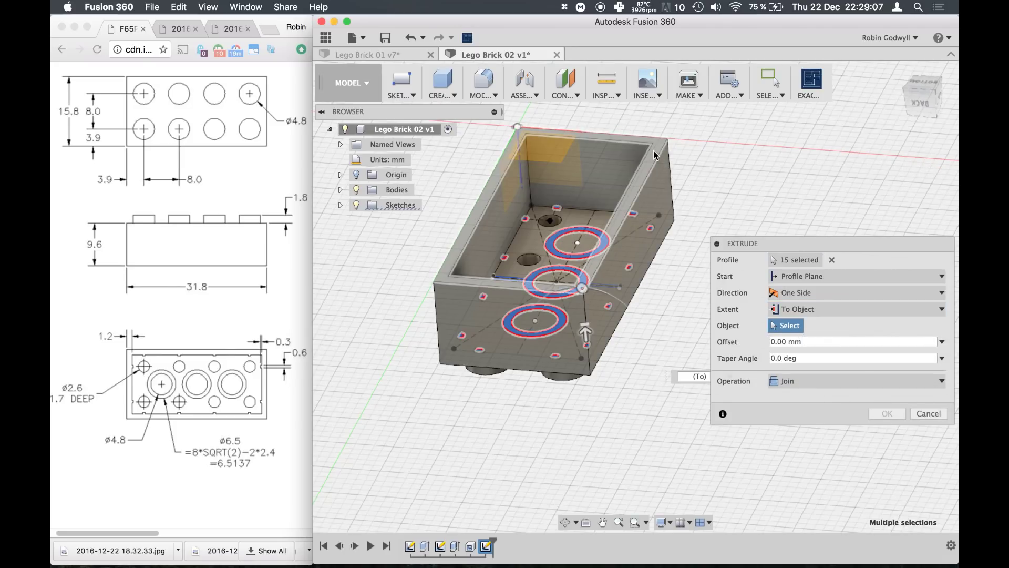
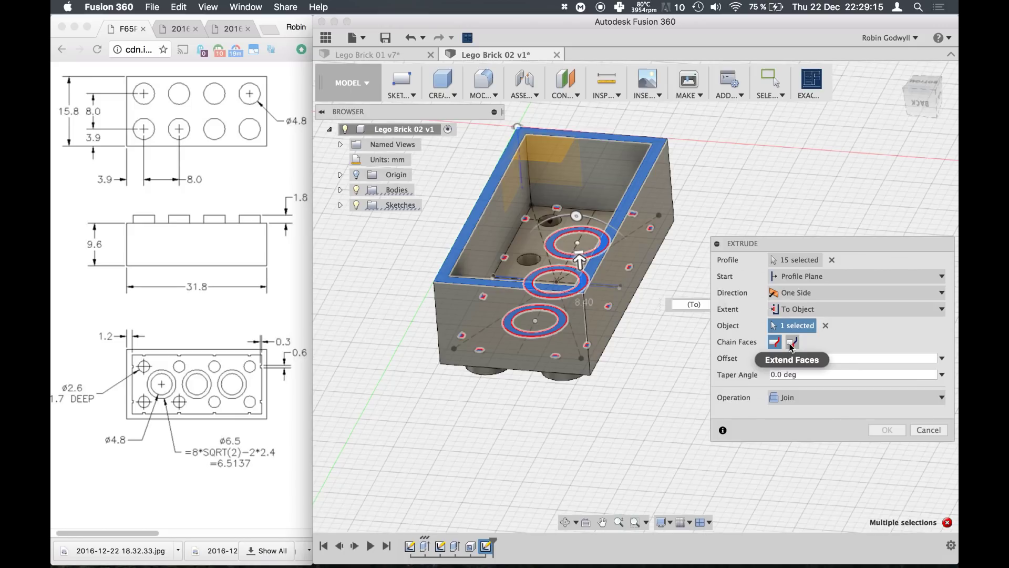
click(791, 344)
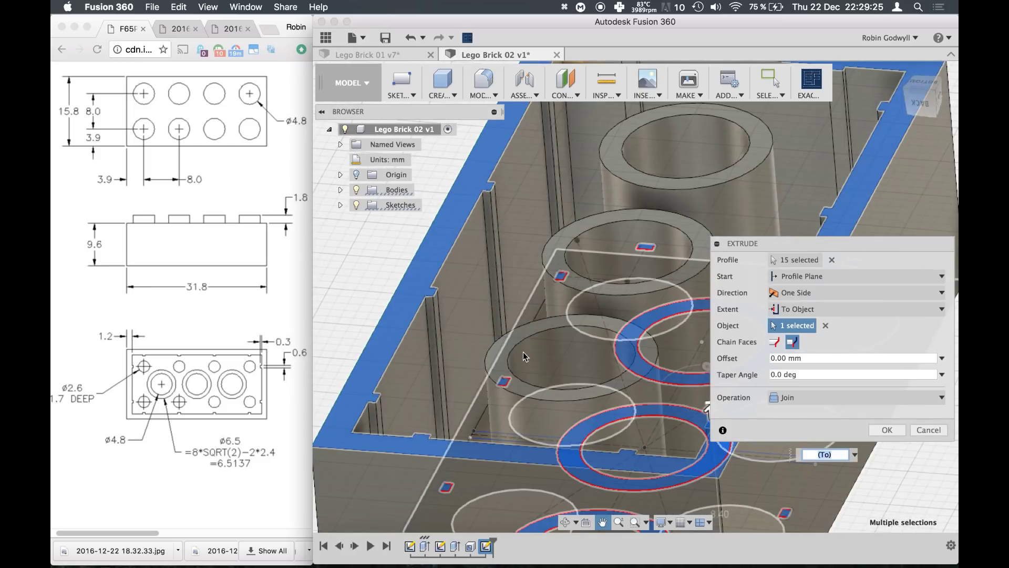
key(Return)
scroll(526, 352, down, 3)
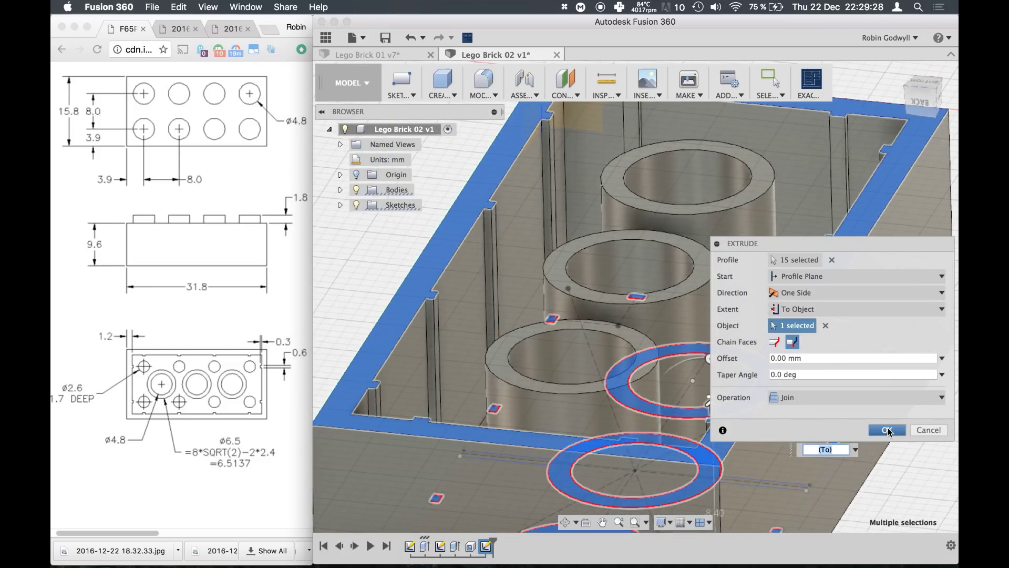
click(887, 430)
shift+middle_drag(701, 352, 662, 351)
scroll(714, 349, down, 3)
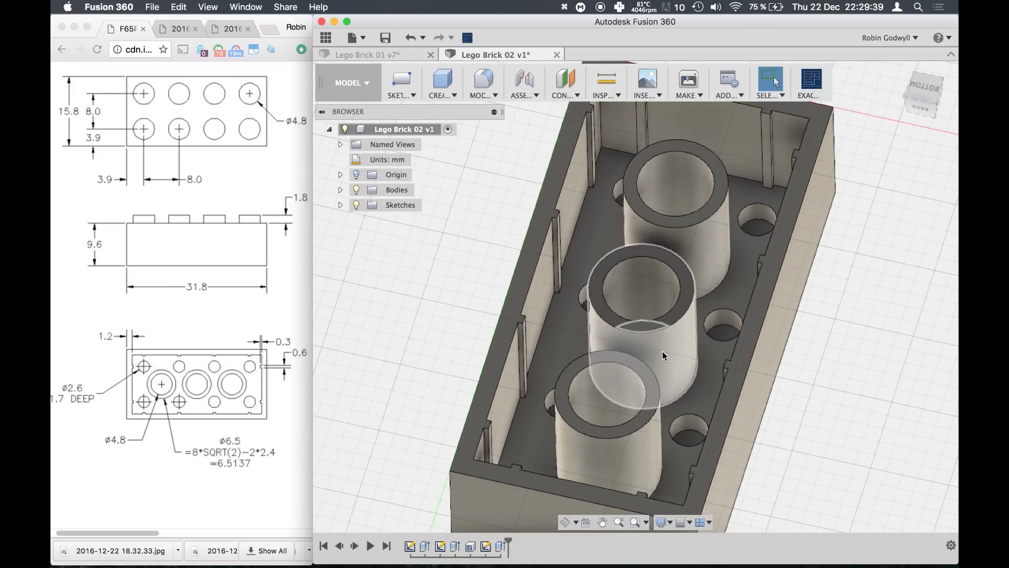
Bring up the photo of the real brick's underside in Chrome, and make Sketch3 visible in Fusion 360.
click(180, 29)
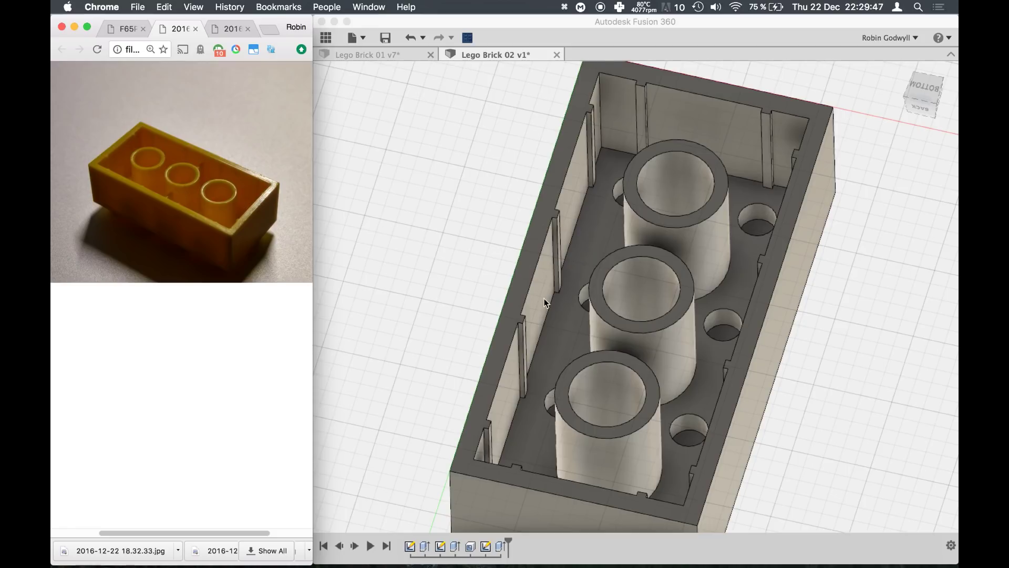
click(588, 304)
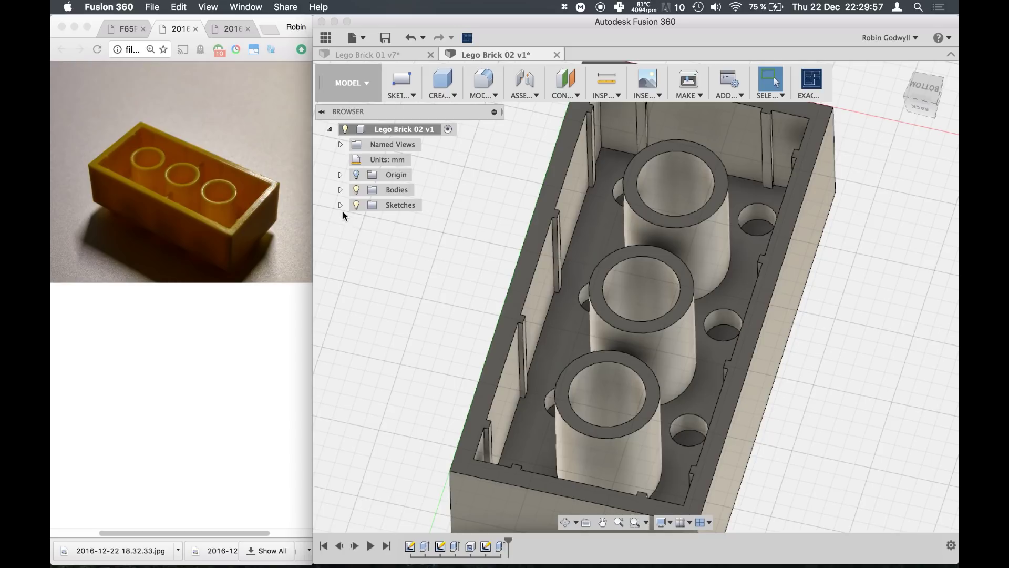
click(341, 206)
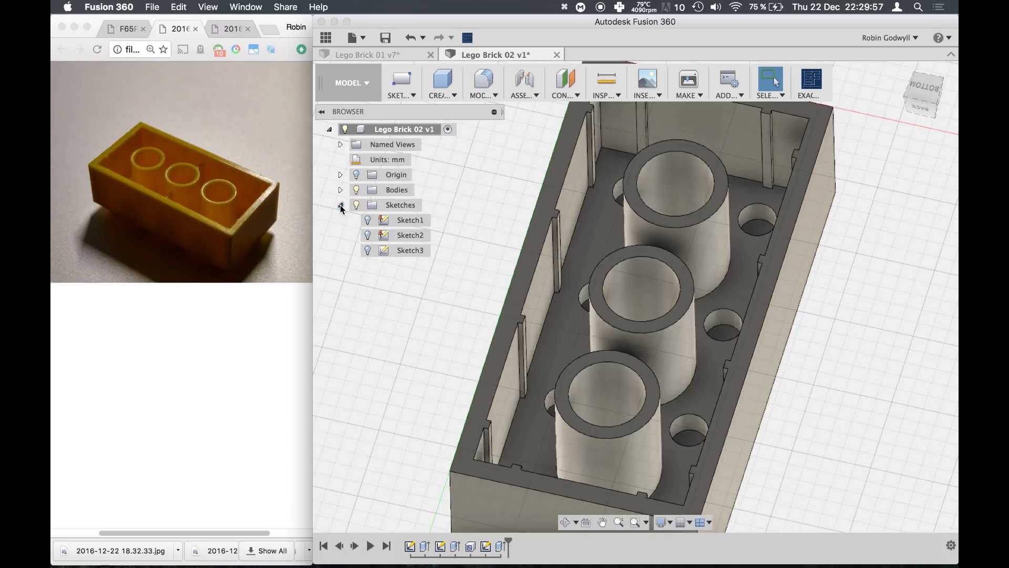
click(367, 251)
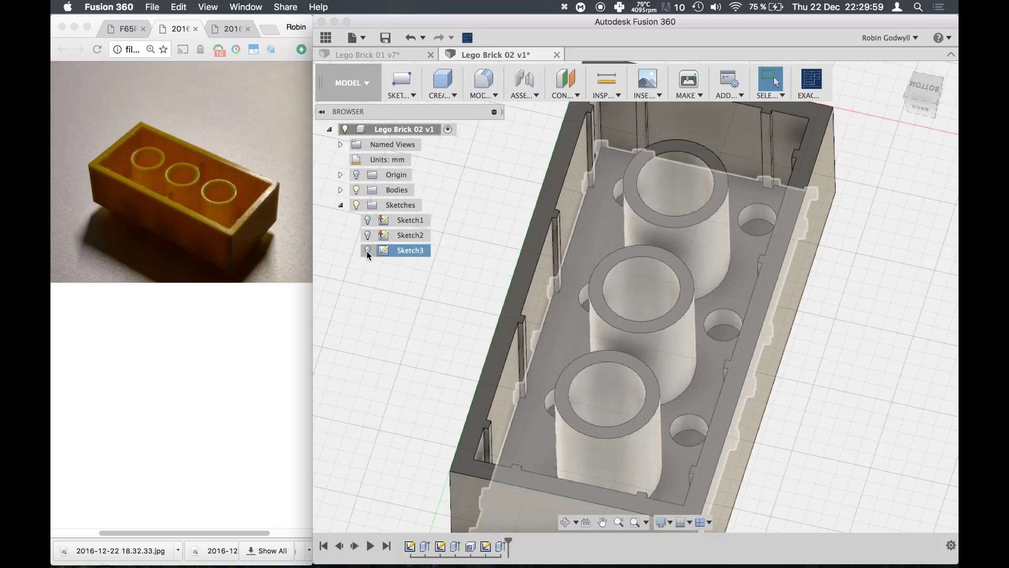
click(368, 251)
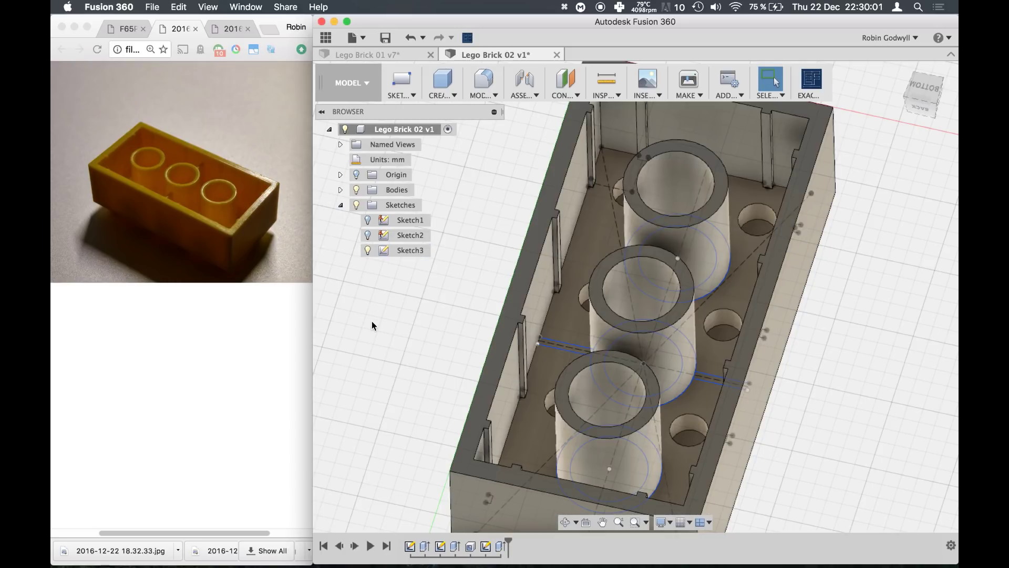
Extrude the two thin rib profiles beside the middle tube 7 mm as a join, and hide Sketch3.
click(451, 100)
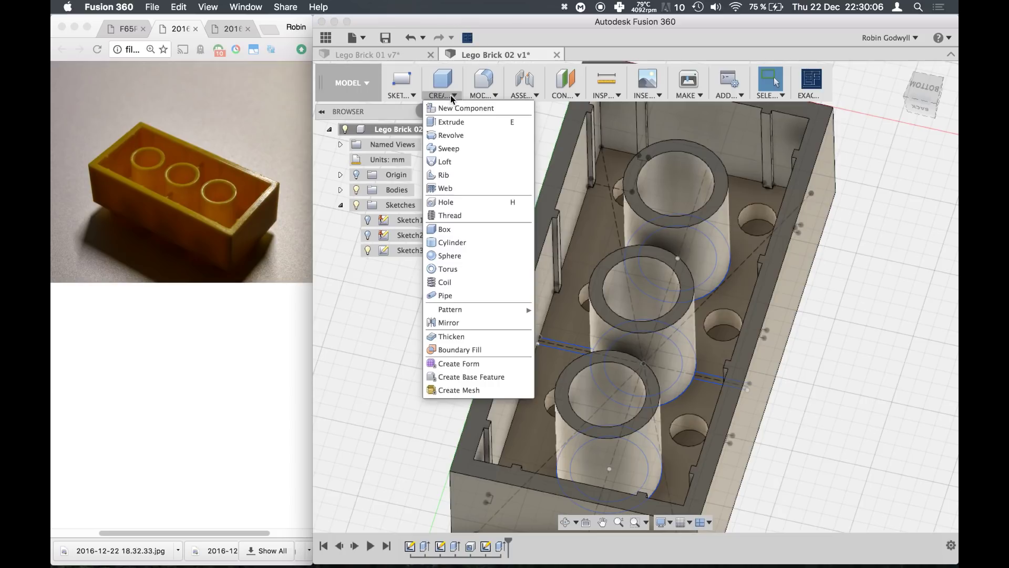
click(459, 122)
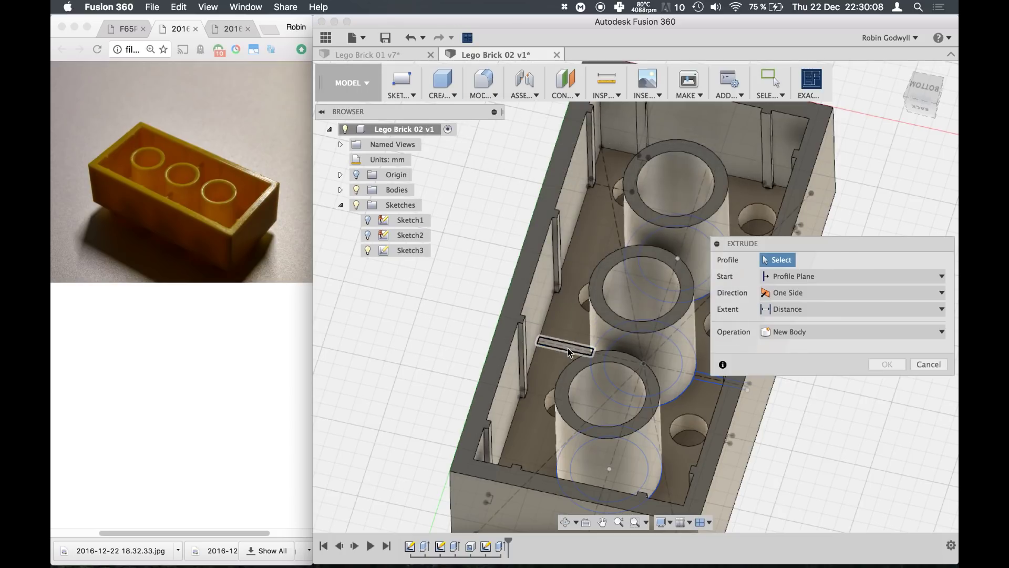
click(633, 332)
middle_drag(633, 332, 514, 310)
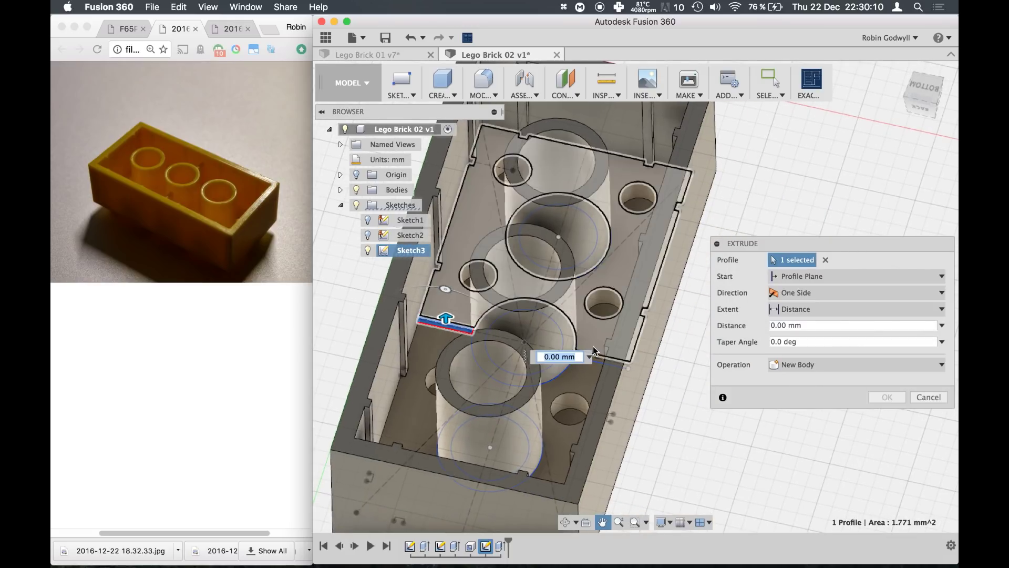
click(604, 357)
drag(602, 356, 598, 292)
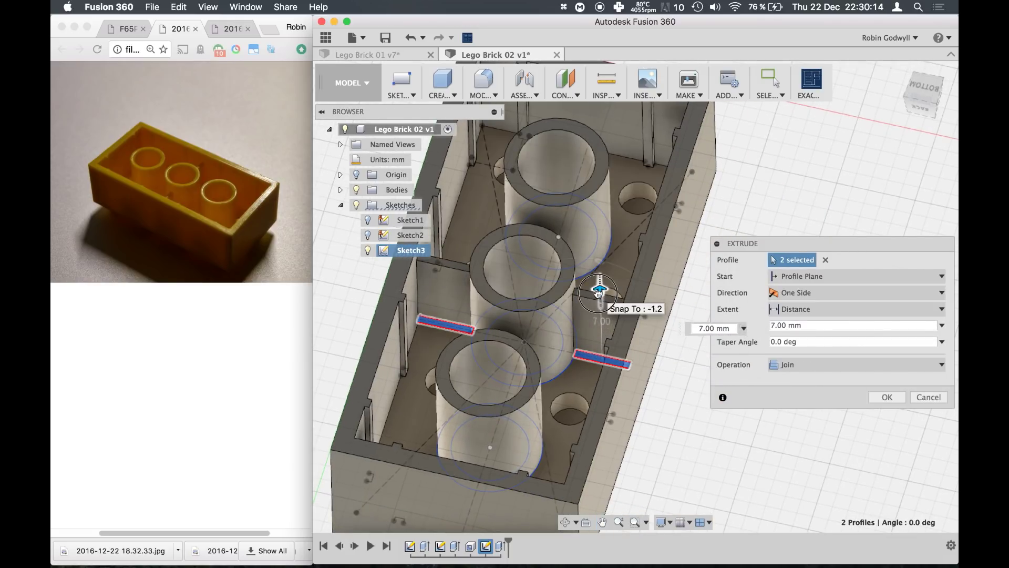
shift+middle_drag(598, 292, 629, 320)
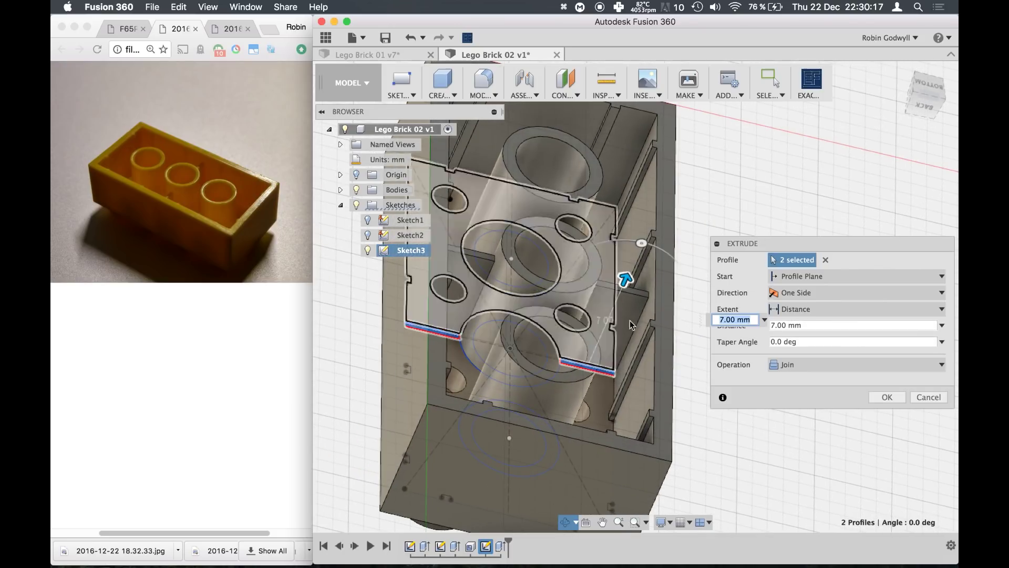
click(886, 397)
middle_drag(878, 401, 430, 279)
click(367, 250)
scroll(415, 316, up, 5)
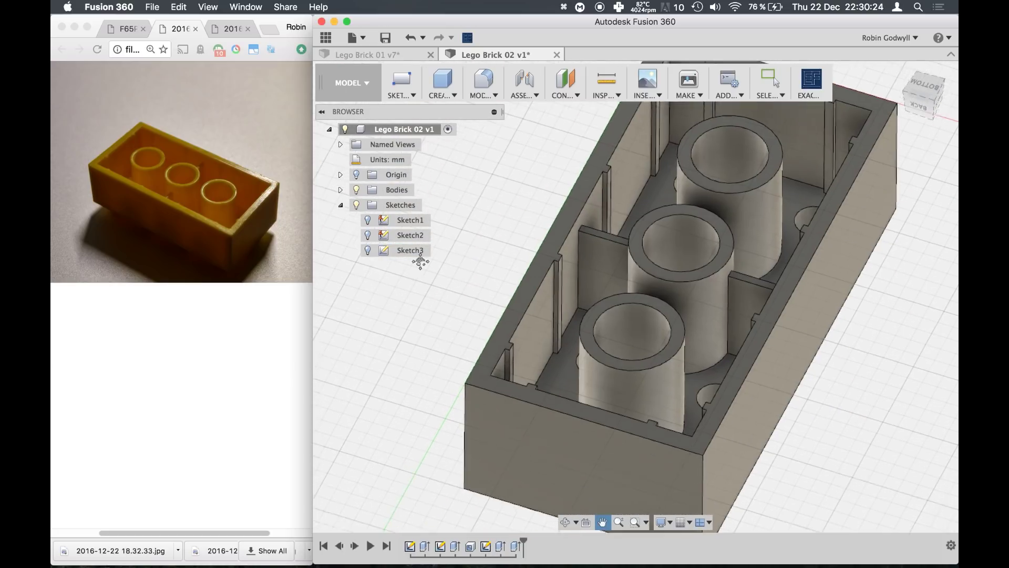
Bring up the photo of the real brick's studded top in Chrome and enlarge the LEGO lettering on one stud.
scroll(654, 349, down, 5)
shift+middle_drag(620, 341, 563, 322)
shift+middle_drag(706, 480, 720, 279)
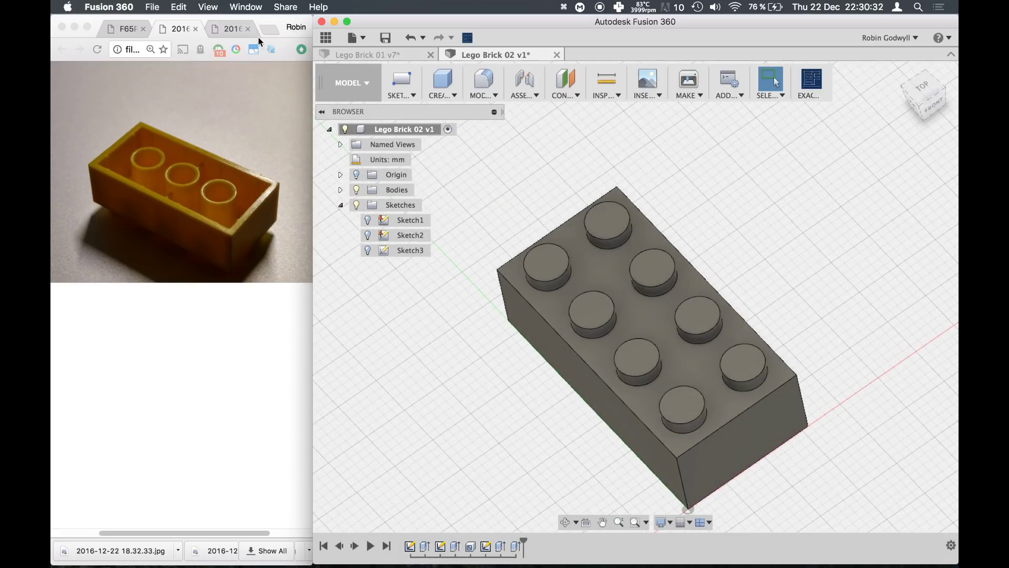
click(230, 32)
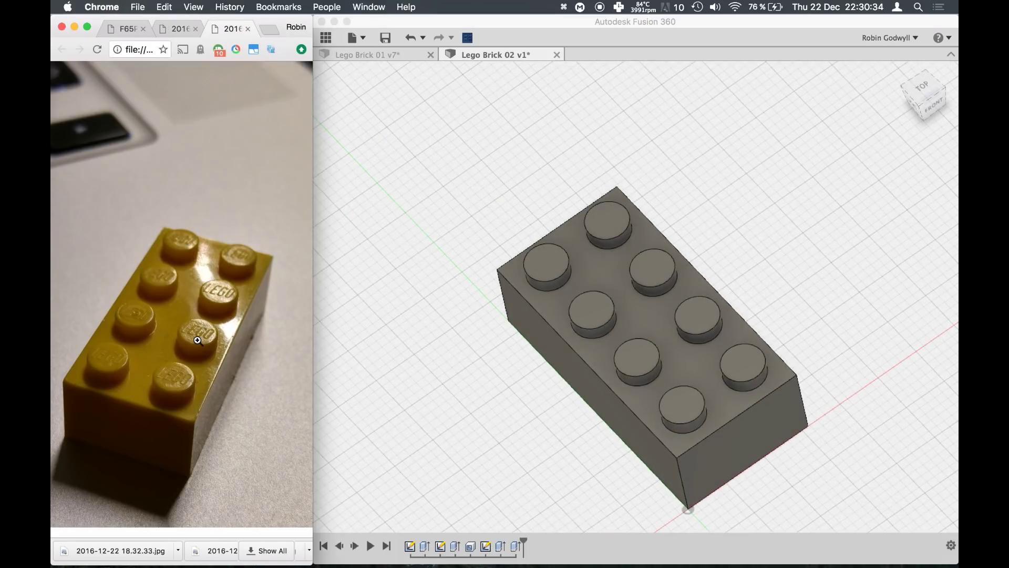
click(219, 297)
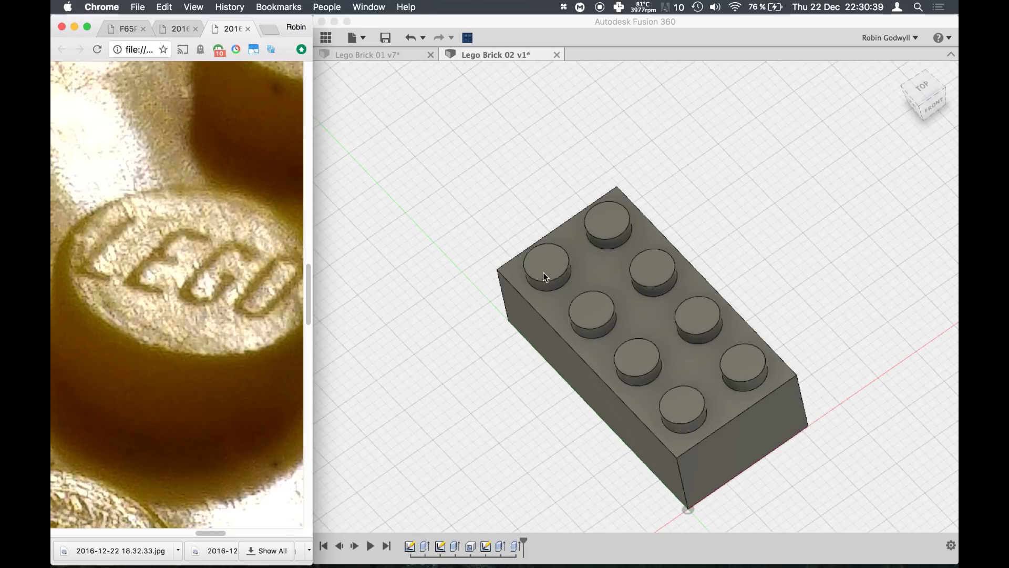
In a sketch on the corner stud's top face in Fusion 360, place the text LEGO at an angle of 180 deg.
click(504, 205)
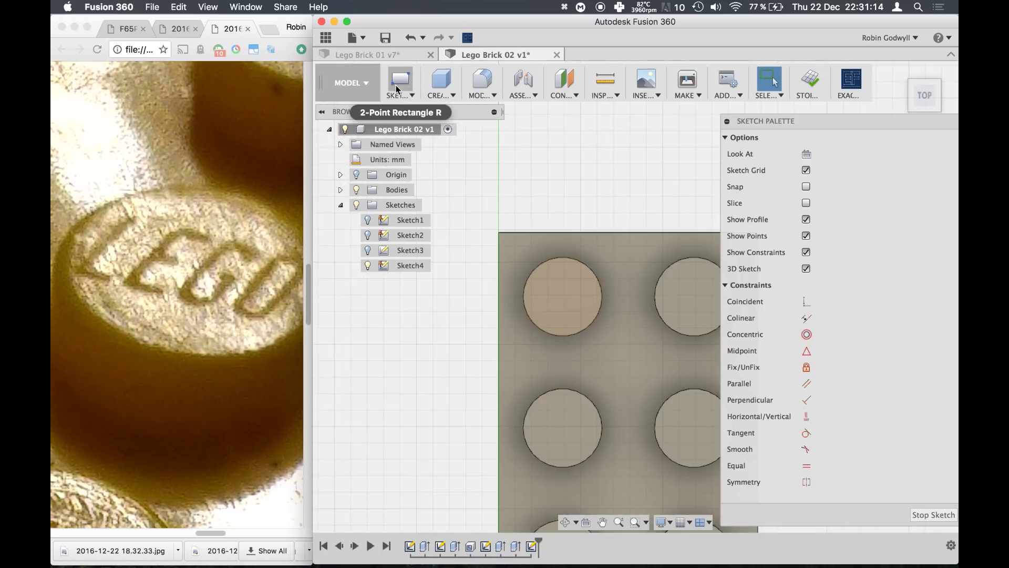
click(399, 95)
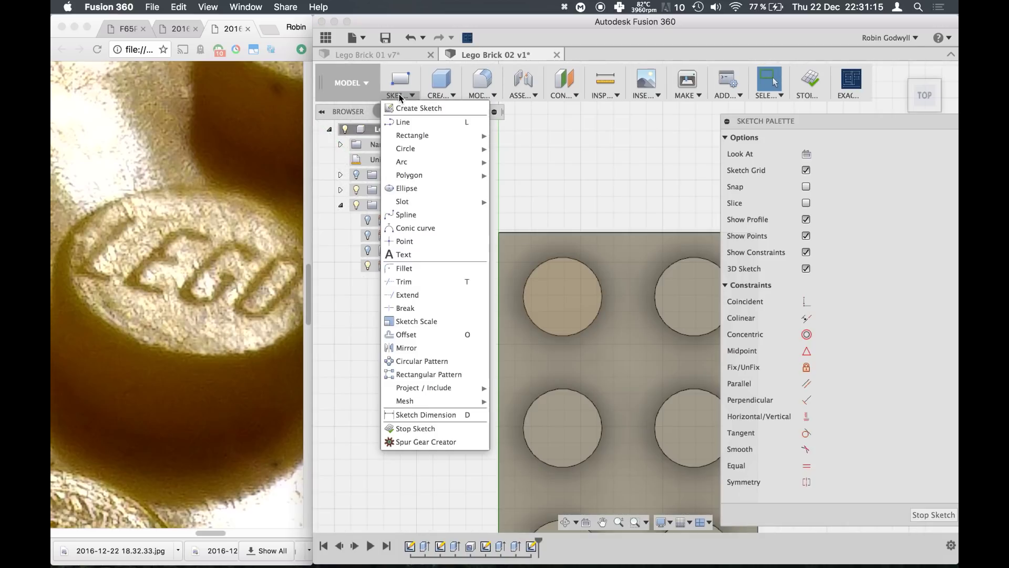
click(412, 255)
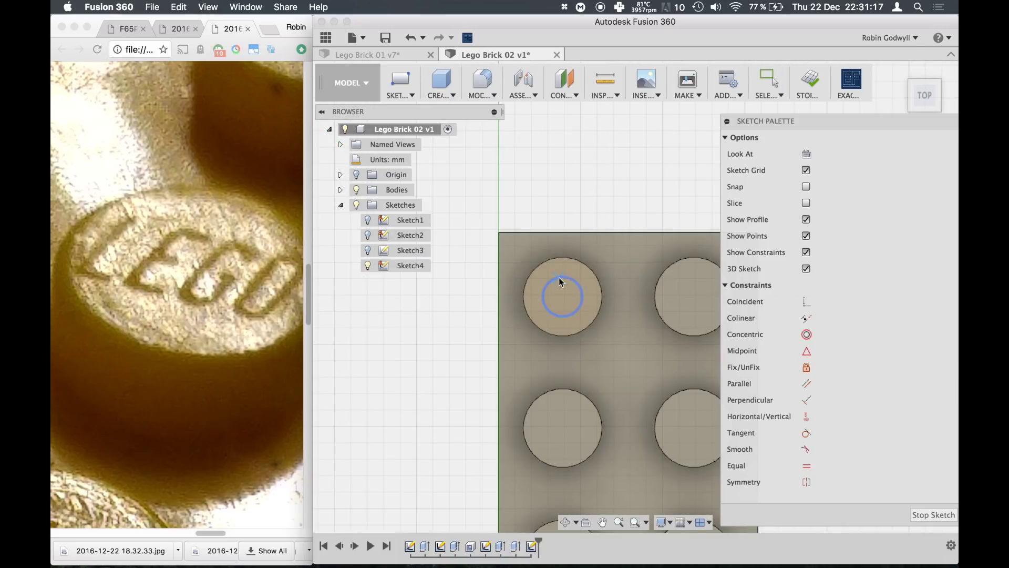
click(532, 307)
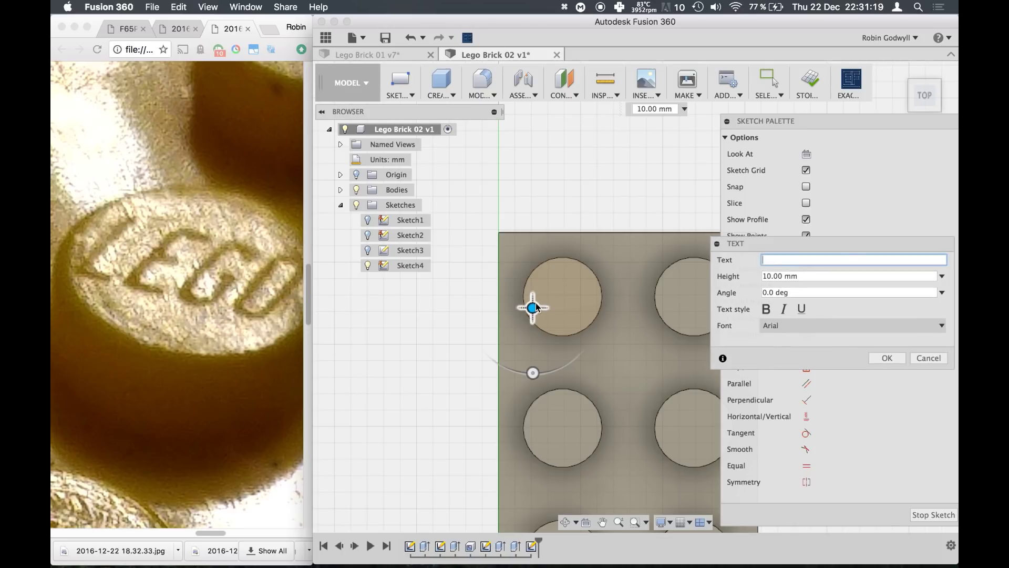
text(LEGO)
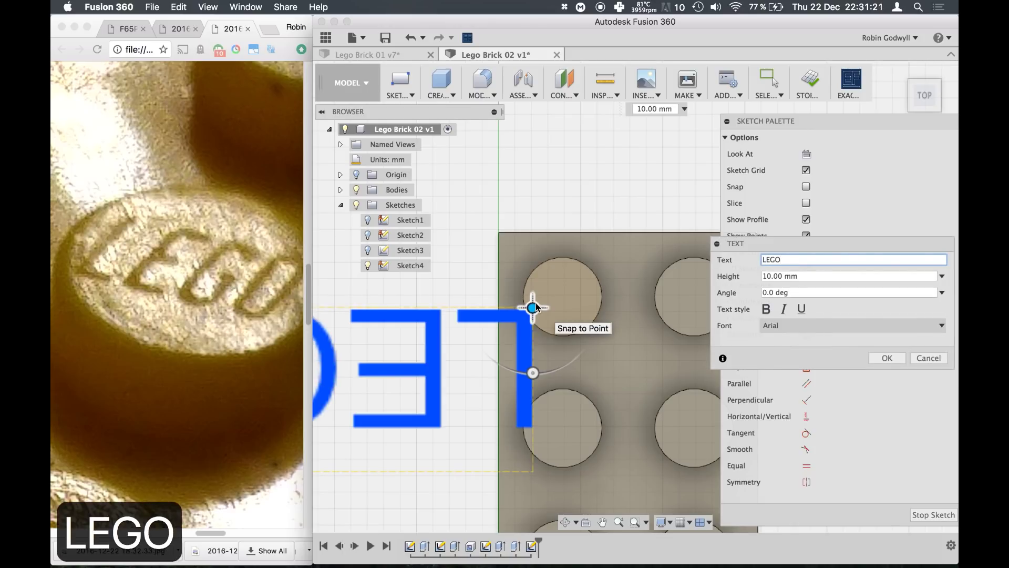
click(763, 290)
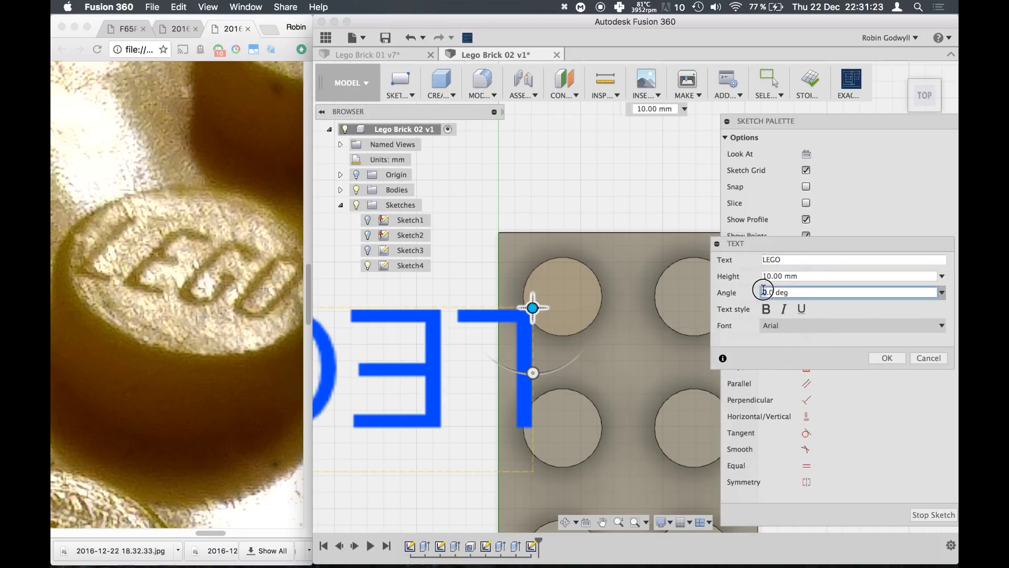
text(180)
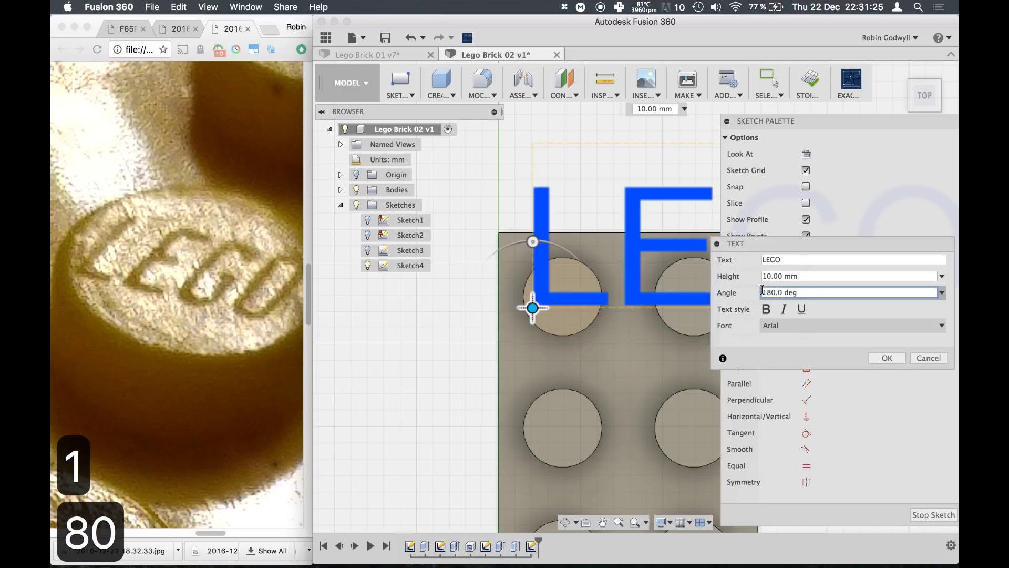
Try text heights of 2 mm and 1.5 mm for the LEGO lettering on the stud.
click(761, 276)
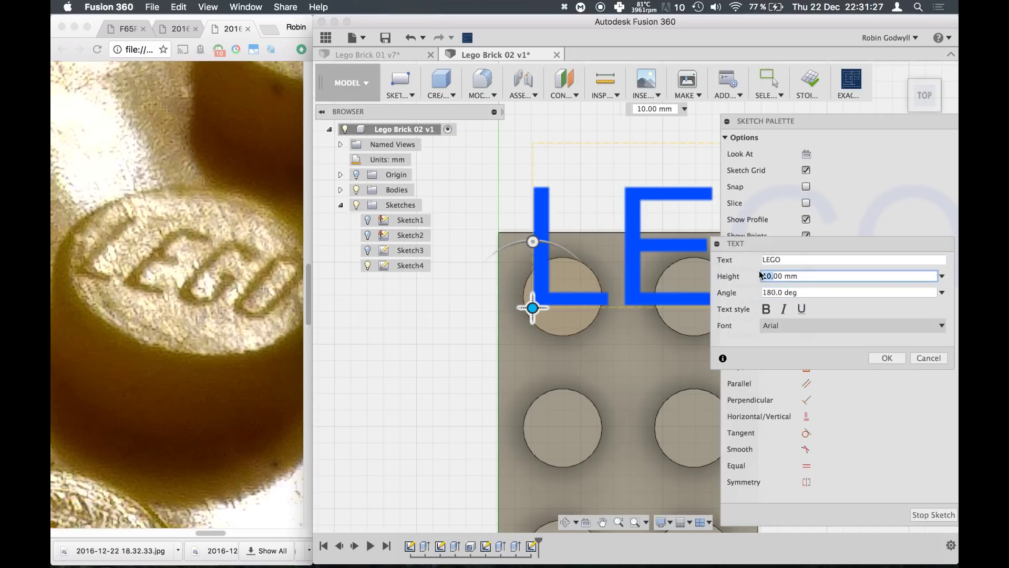
text(2)
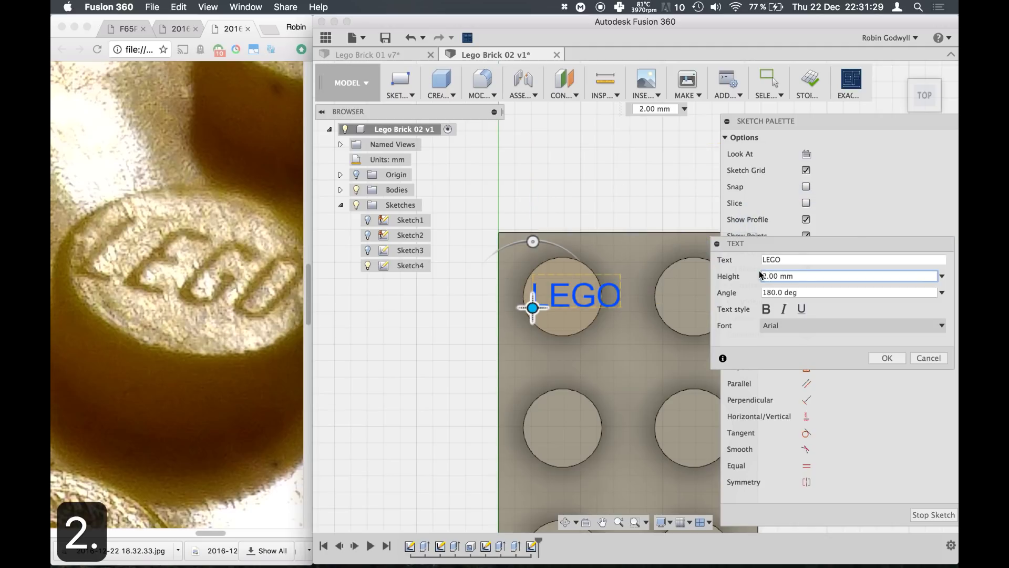
key(Left)
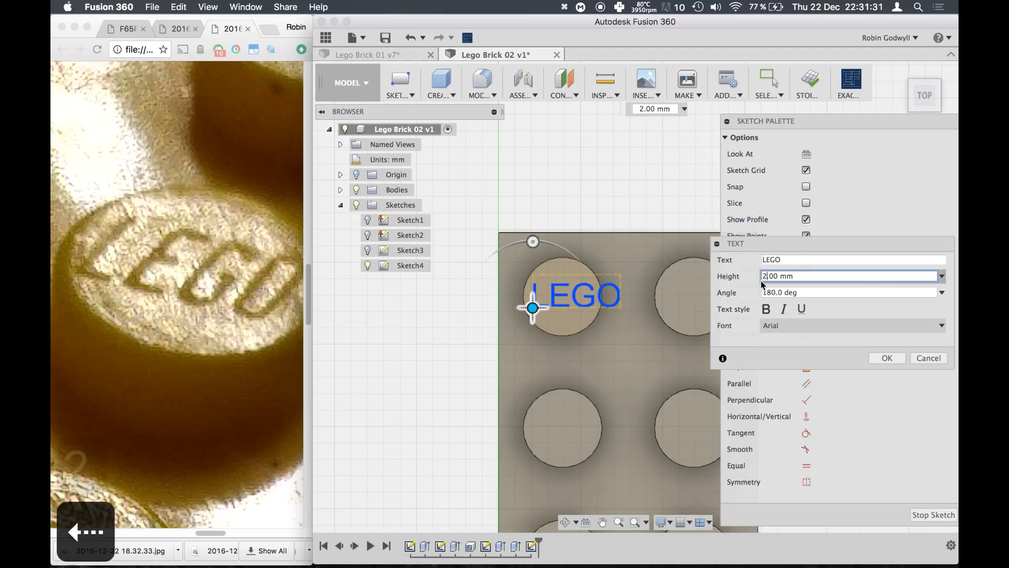
key(BackSpace)
text(1)
key(Right)
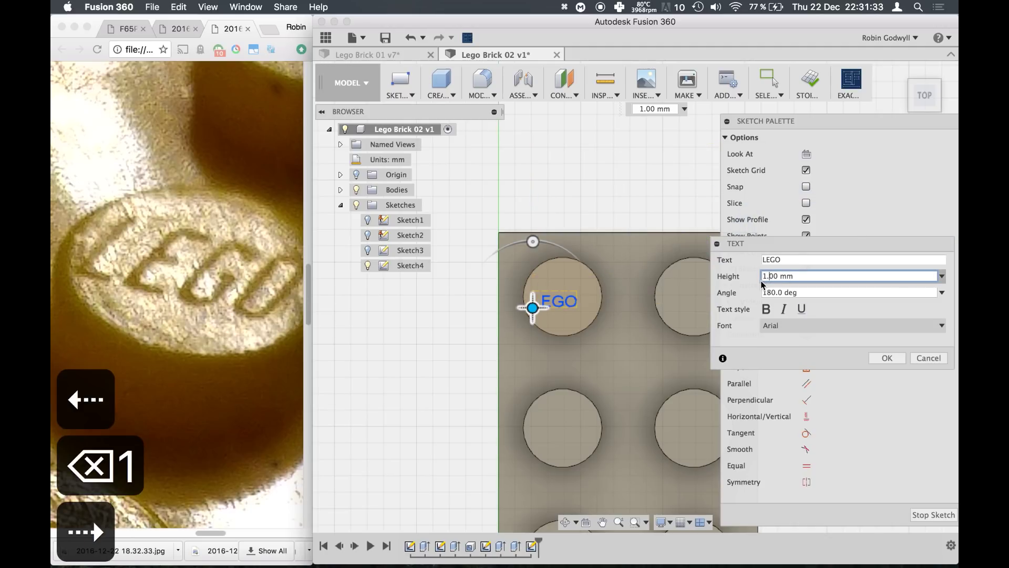
text(5)
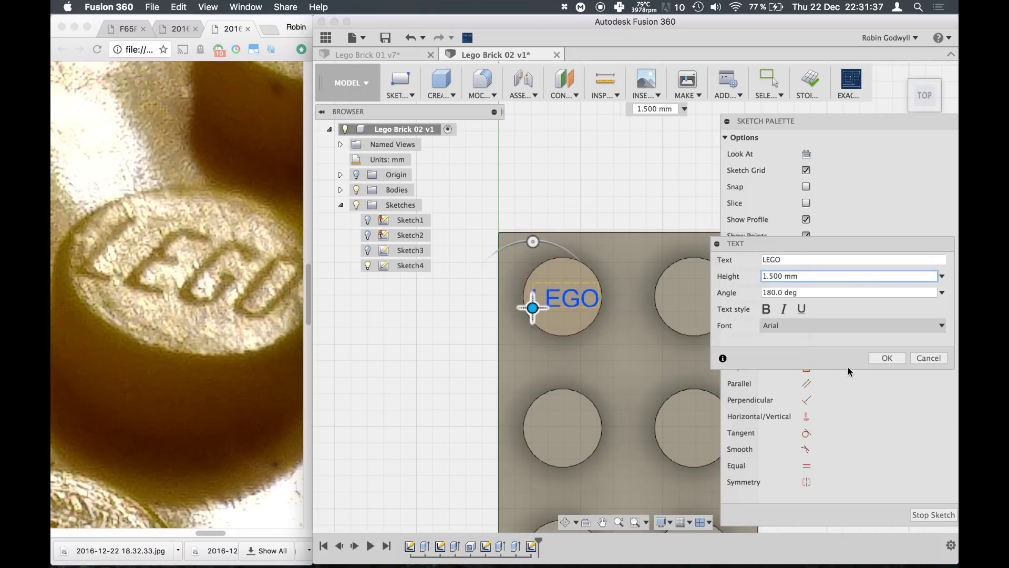
Change the font of the LEGO text to DIN Condensed.
click(885, 326)
scroll(845, 403, down, 15)
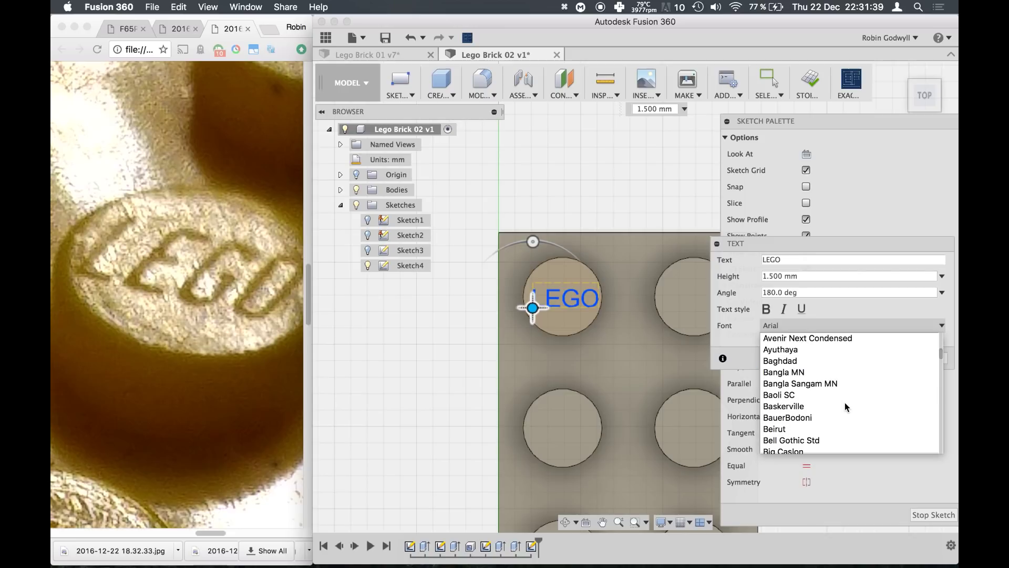
scroll(844, 402, down, 5)
scroll(844, 403, up, 1)
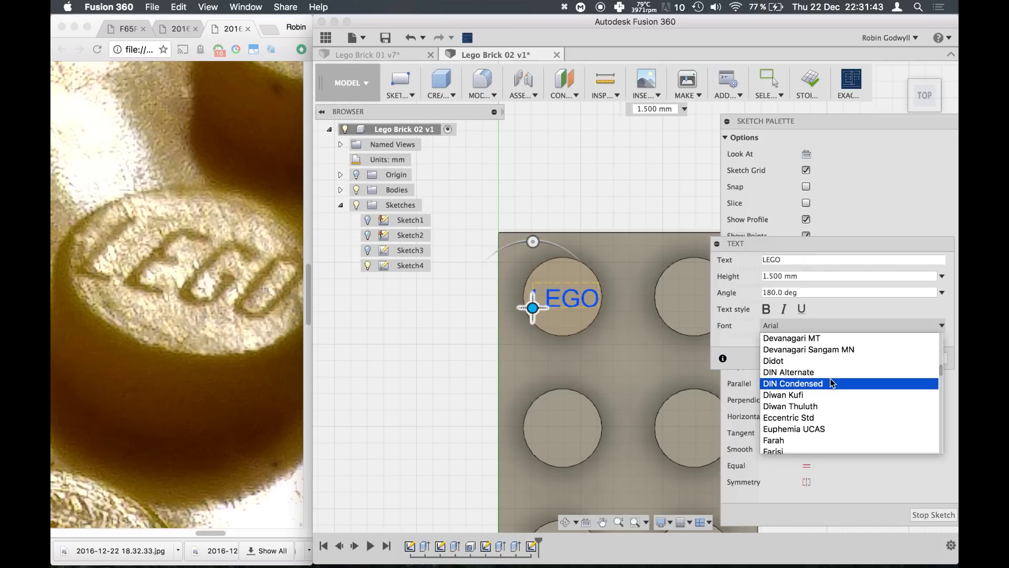
click(833, 382)
Set the LEGO text's height to 2.4 mm and finish the text.
click(773, 276)
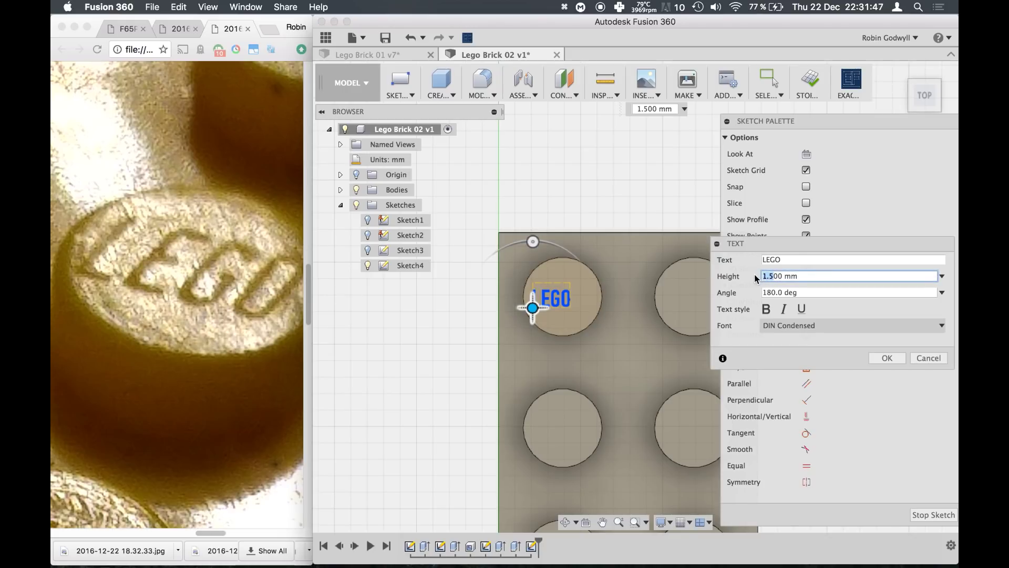
text(200 mm)
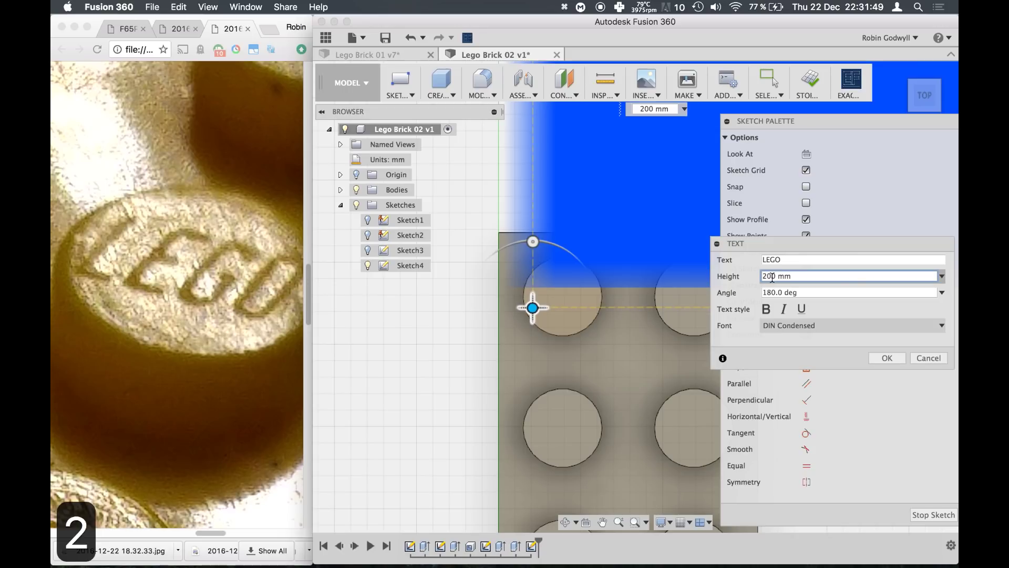
text(.)
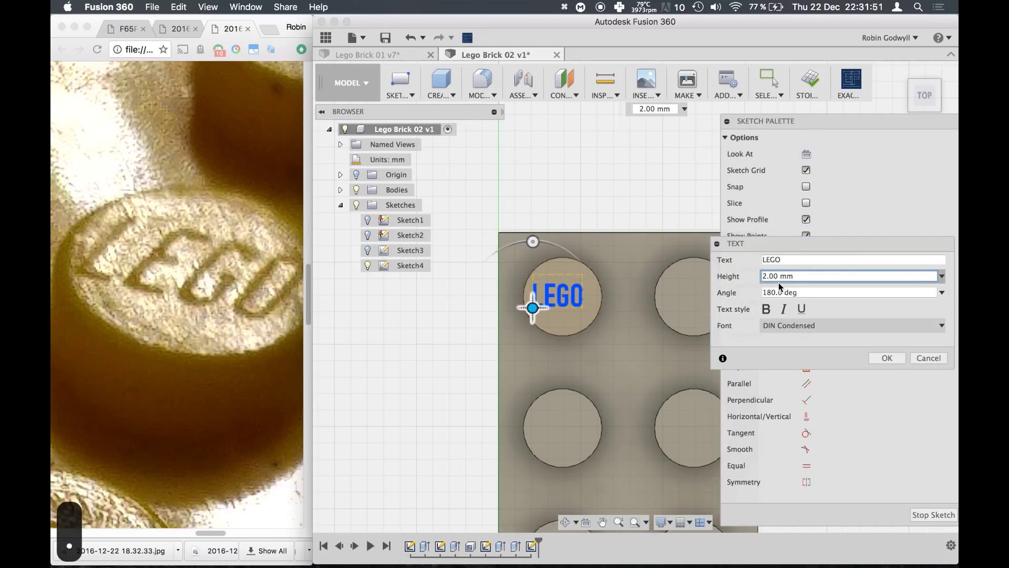
text(4)
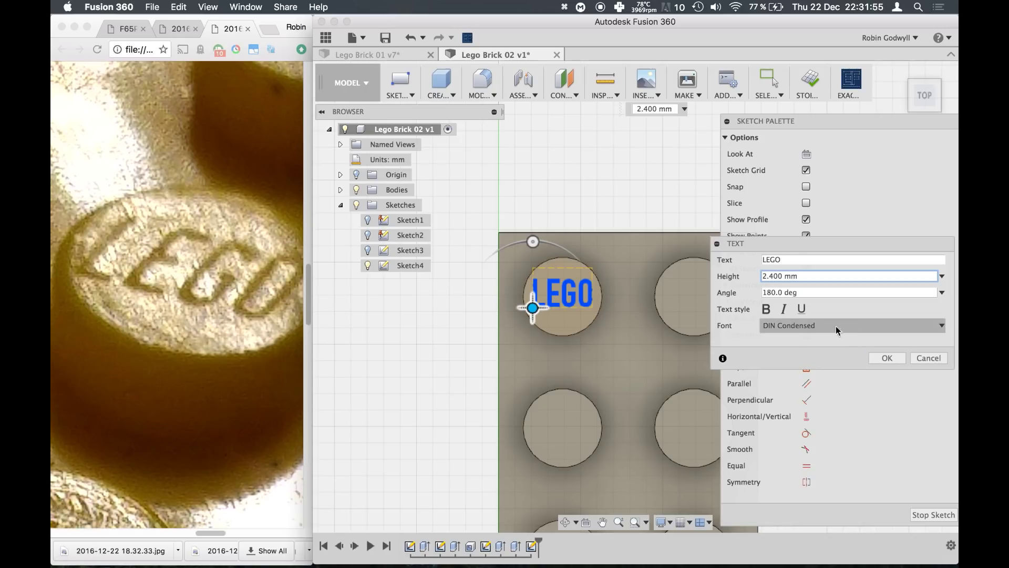
click(887, 358)
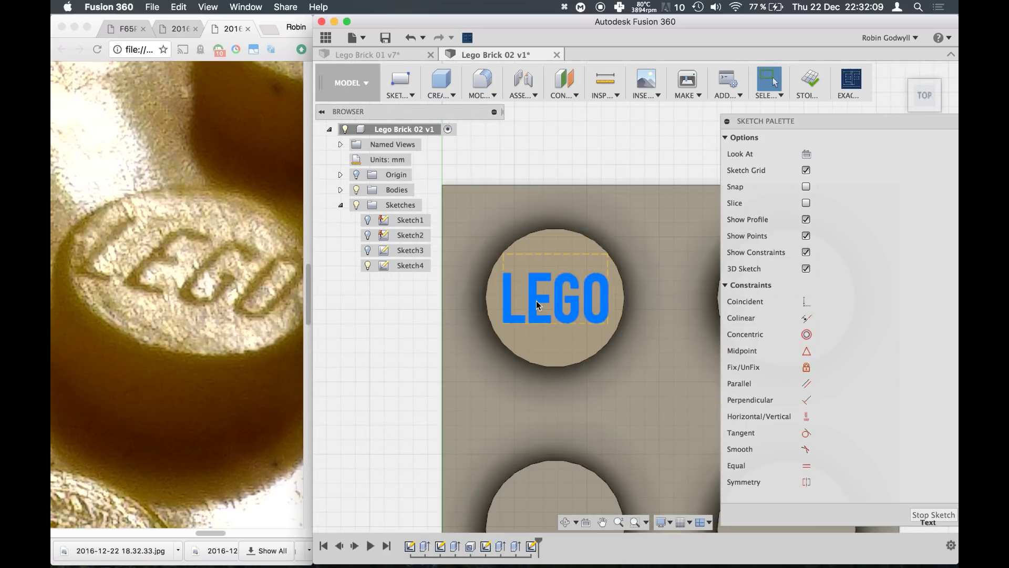
Explode the LEGO text on the corner stud into sketch curves.
right_click(536, 305)
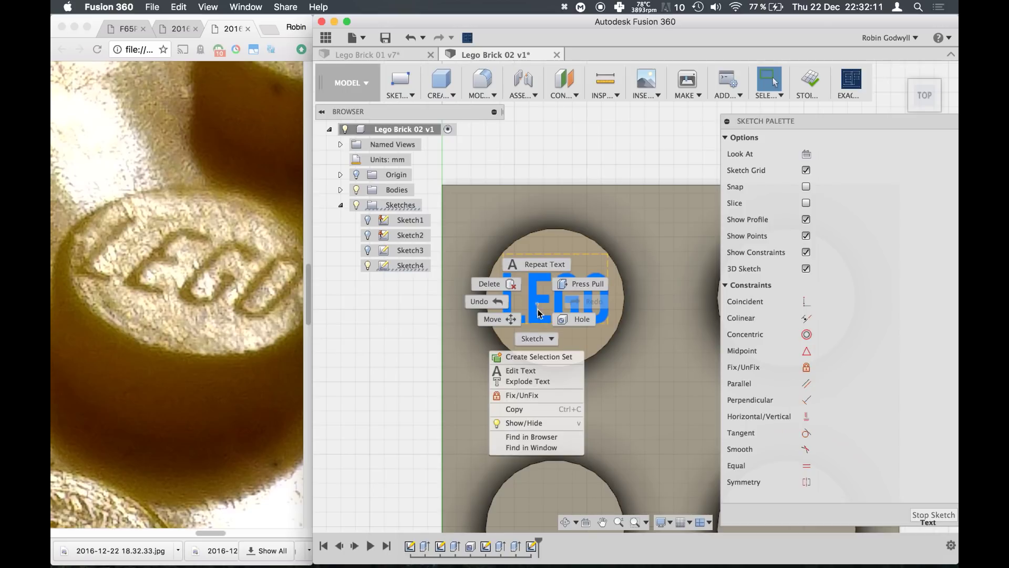
click(534, 383)
scroll(547, 318, down, 2)
scroll(547, 317, up, 5)
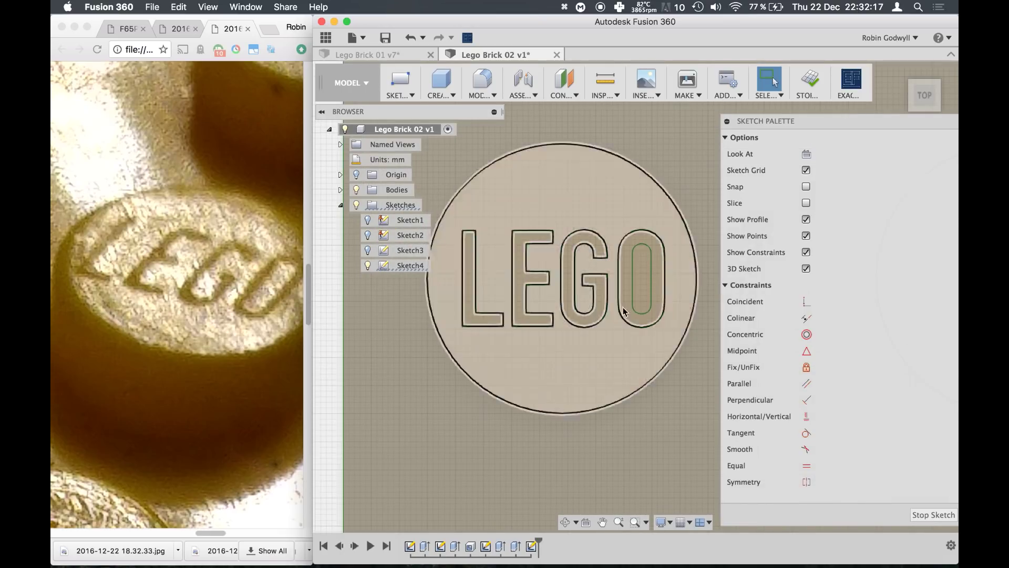
middle_drag(586, 367, 593, 411)
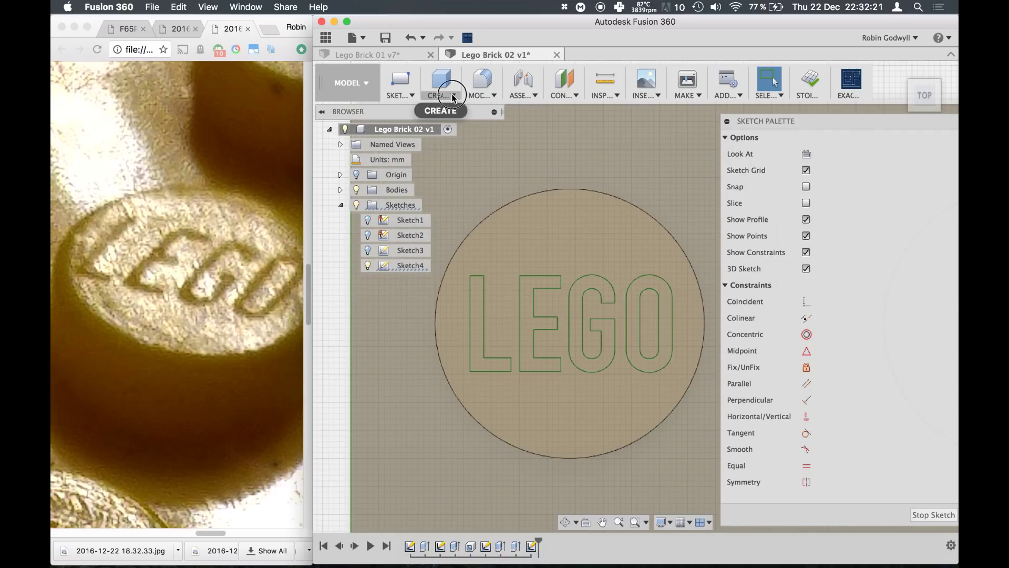
Extrude the four LEGO letter profiles on the corner stud by 0.1 mm, joined to the brick.
click(450, 99)
click(463, 123)
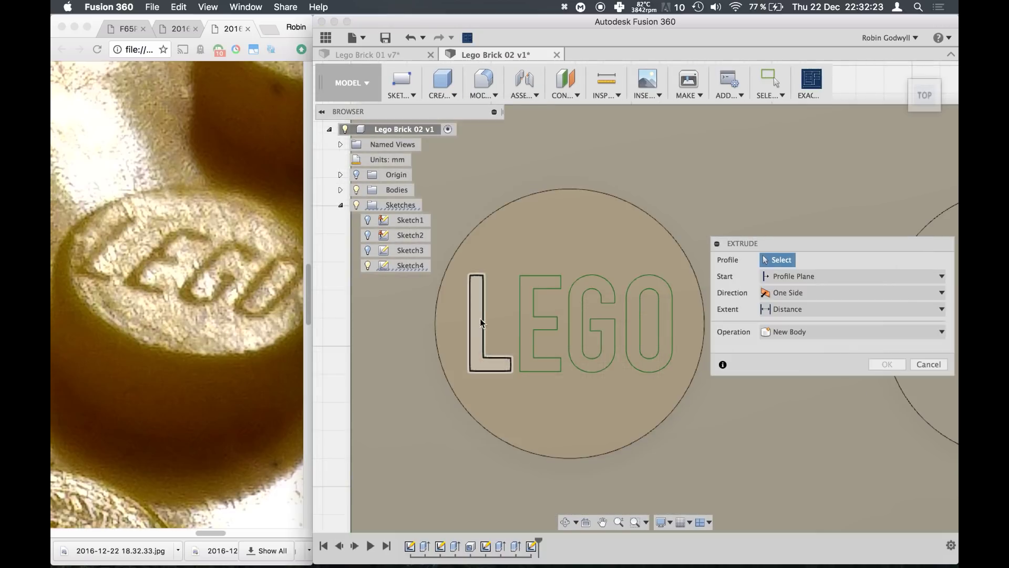
click(477, 320)
click(527, 318)
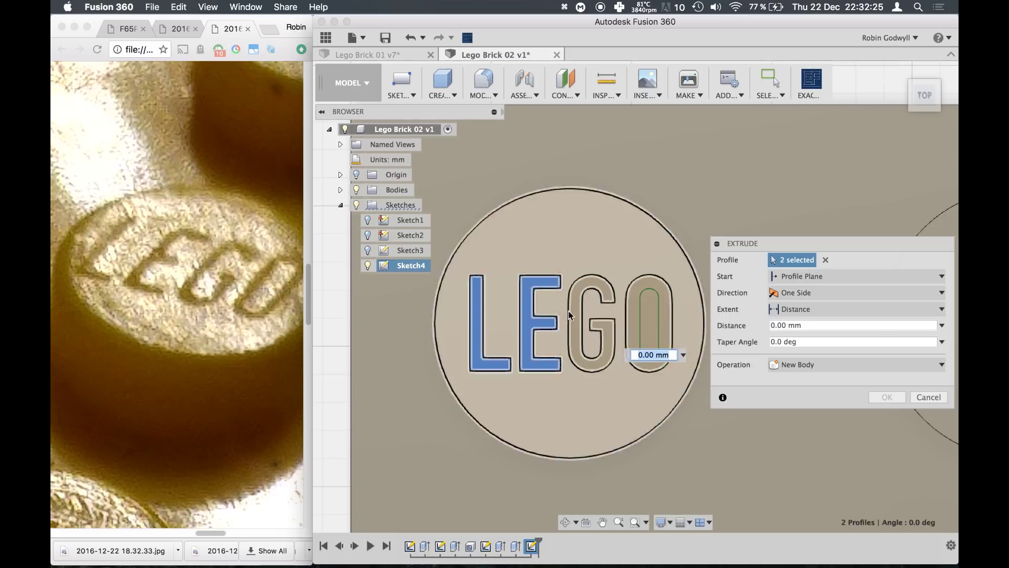
click(576, 310)
click(636, 309)
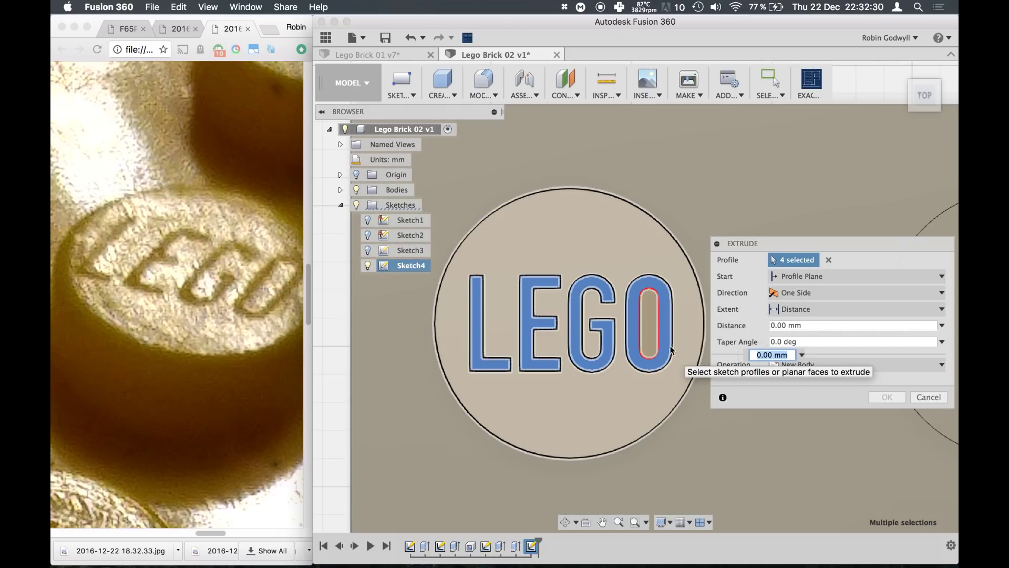
text(1)
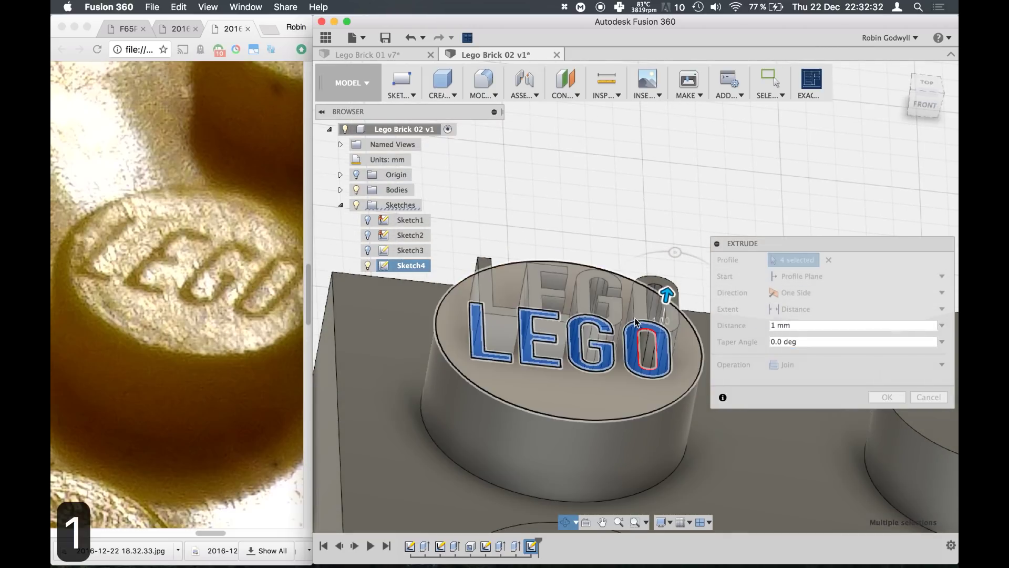
key(BackSpace)
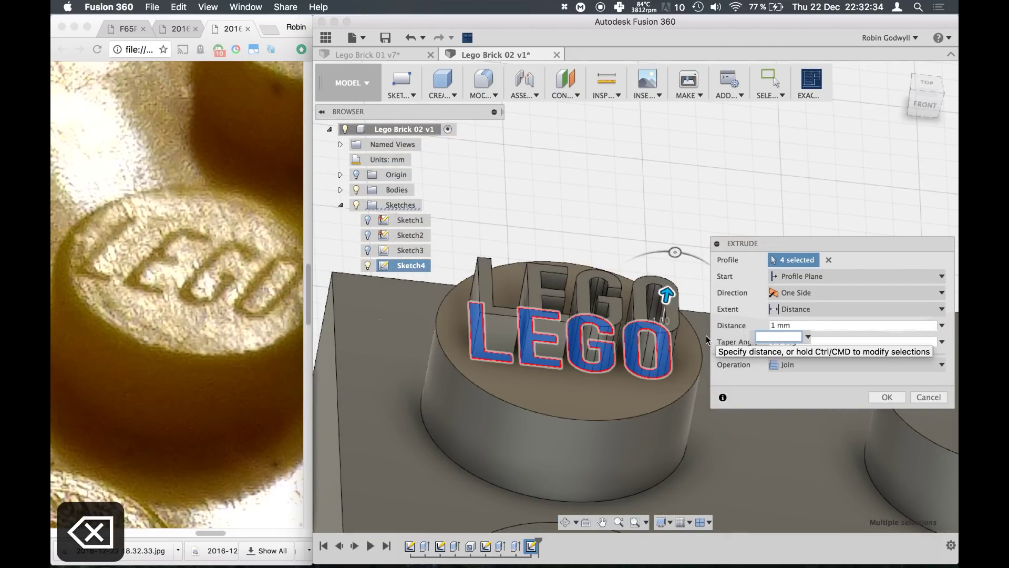
text(0.1)
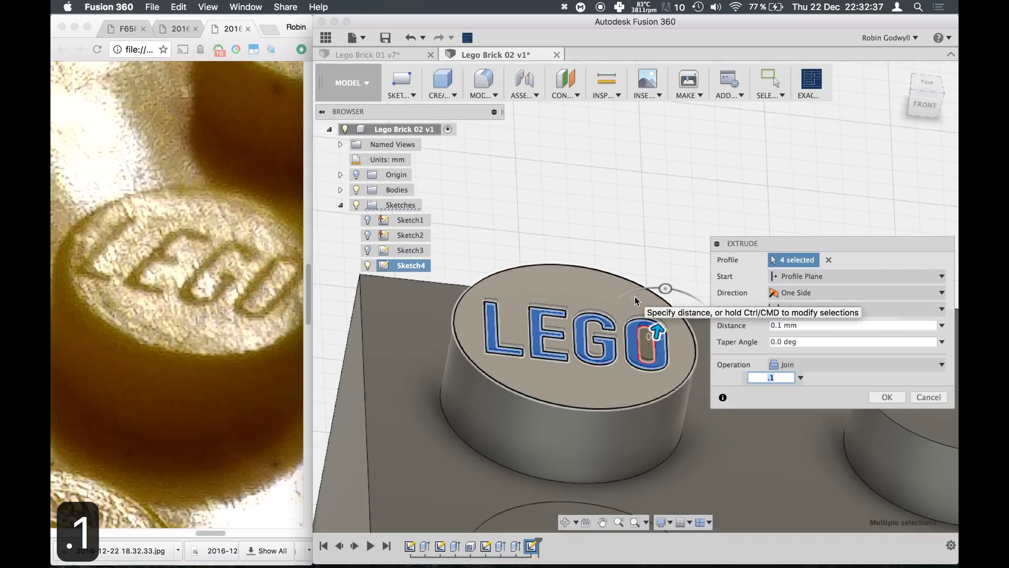
scroll(645, 339, up, 3)
click(879, 398)
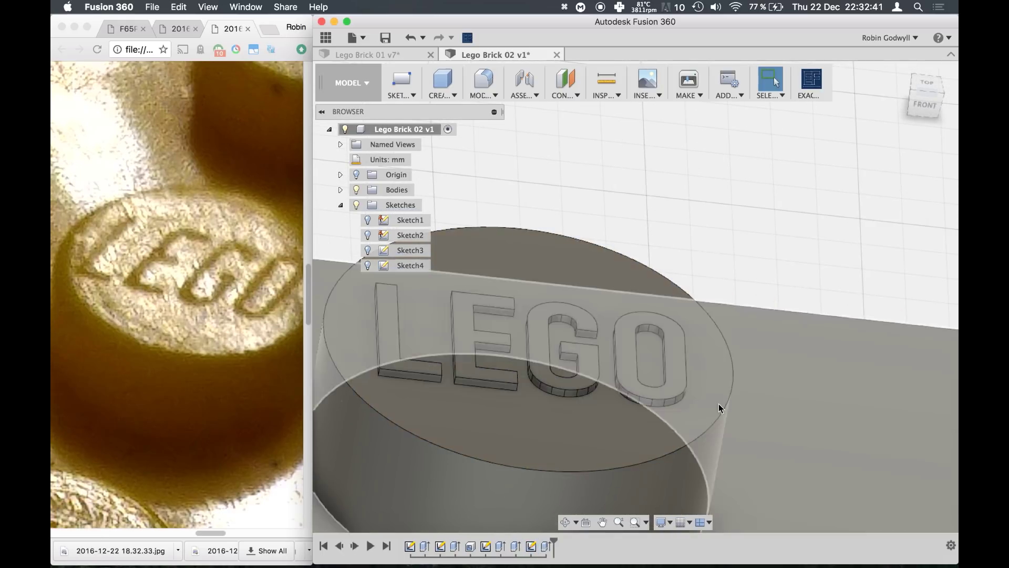
Start a rectangular pattern of features with the LEGO lettering extrusion as the object.
scroll(683, 403, down, 5)
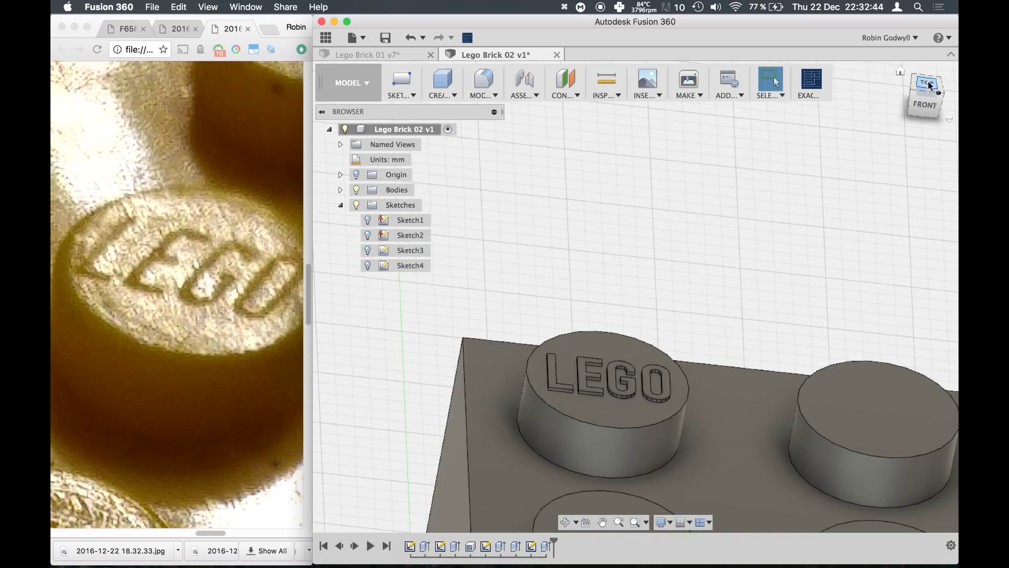
click(928, 85)
scroll(687, 303, down, 3)
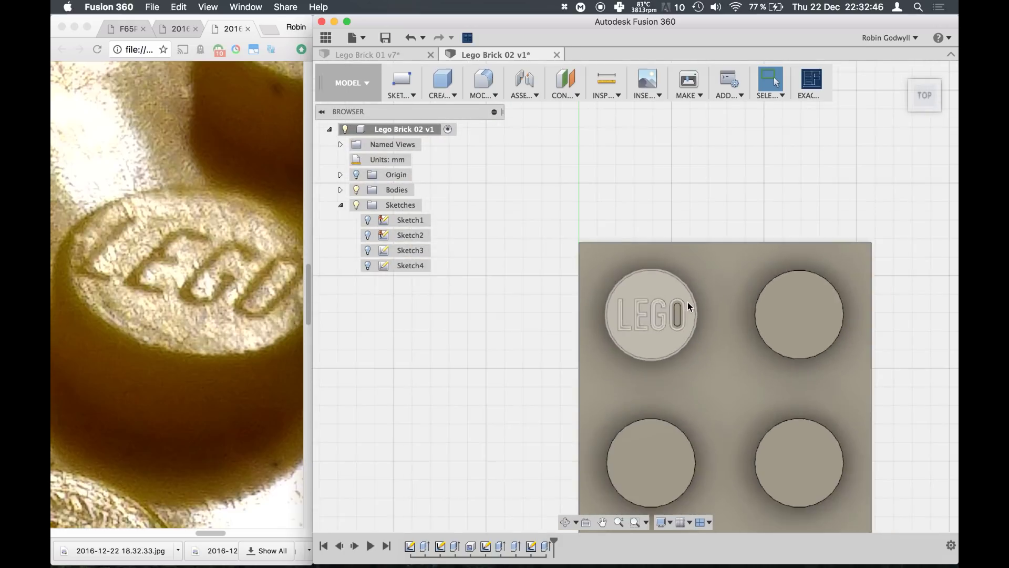
scroll(687, 306, down, 3)
middle_drag(688, 307, 630, 216)
middle_drag(669, 270, 648, 305)
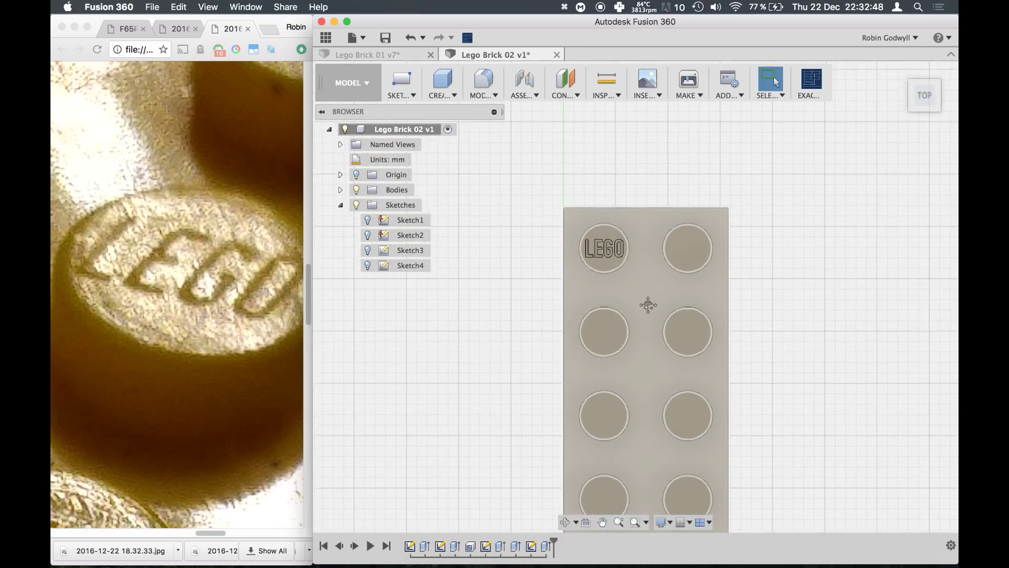
click(443, 96)
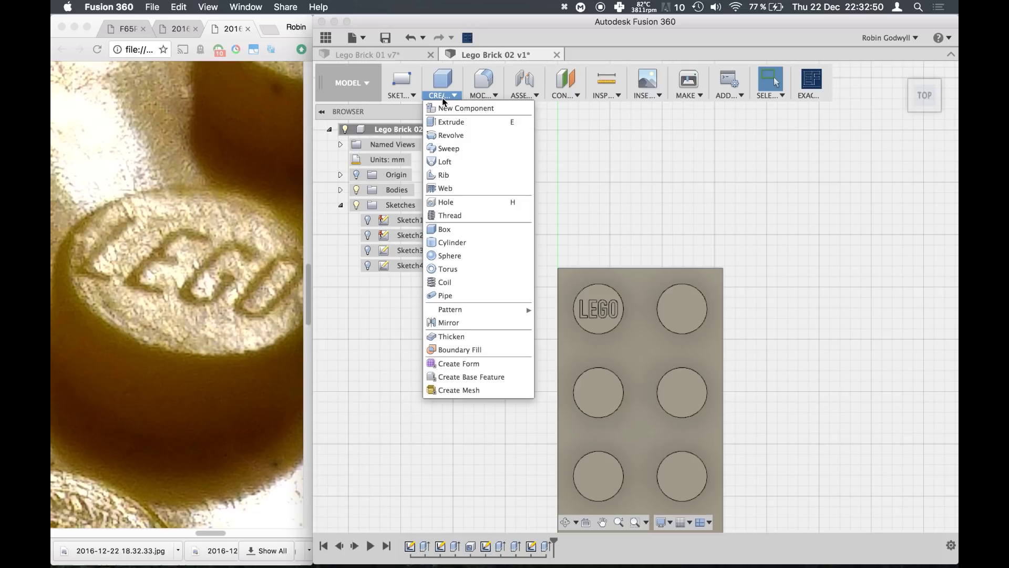
mouse_move(460, 310)
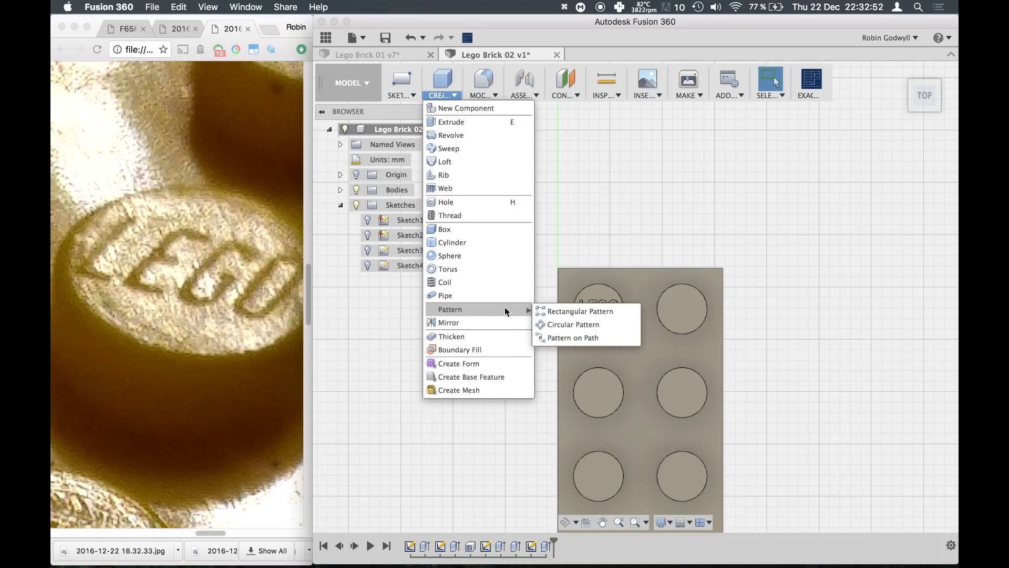
click(549, 311)
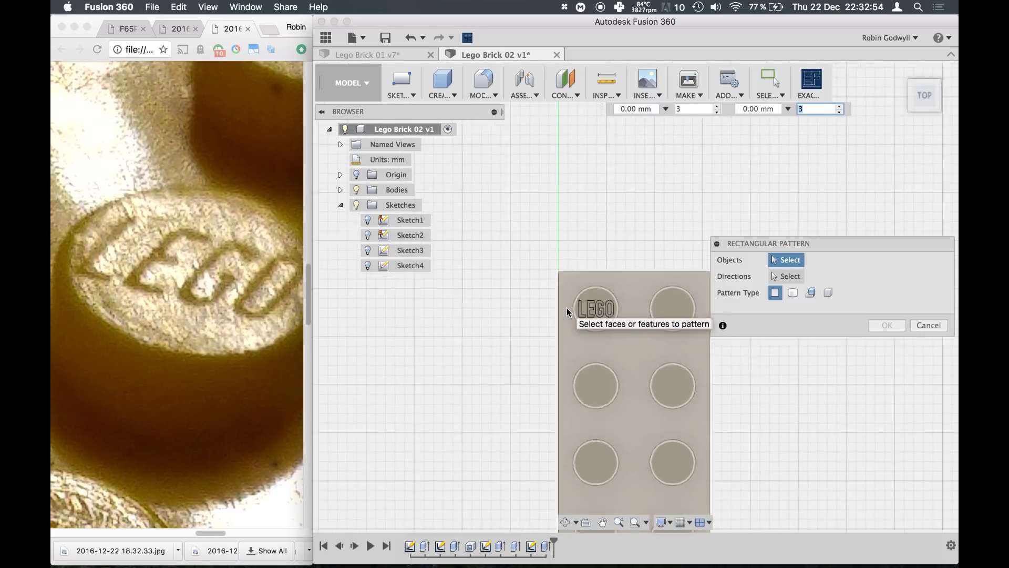
scroll(570, 311, up, 5)
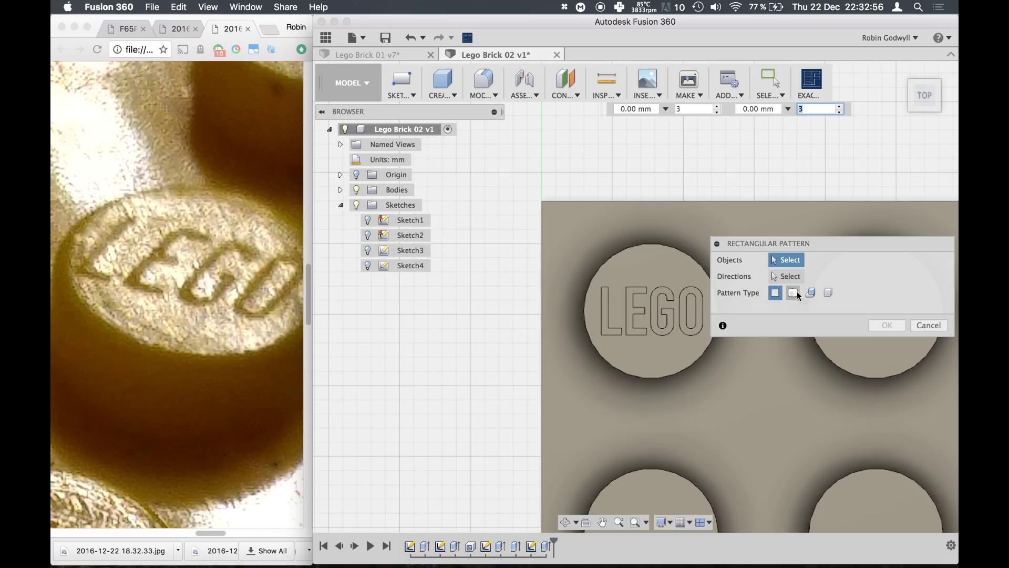
click(809, 294)
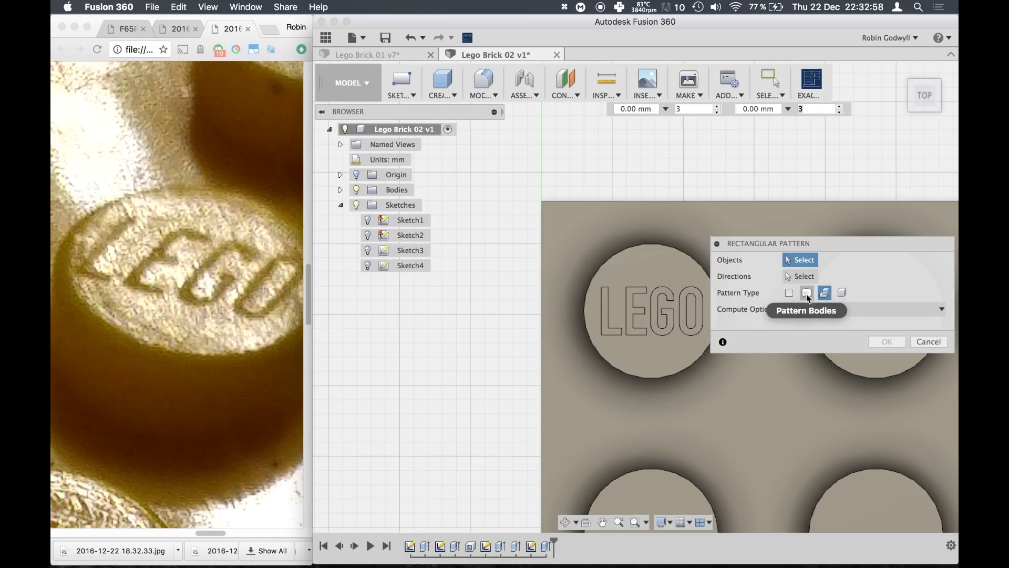
click(547, 549)
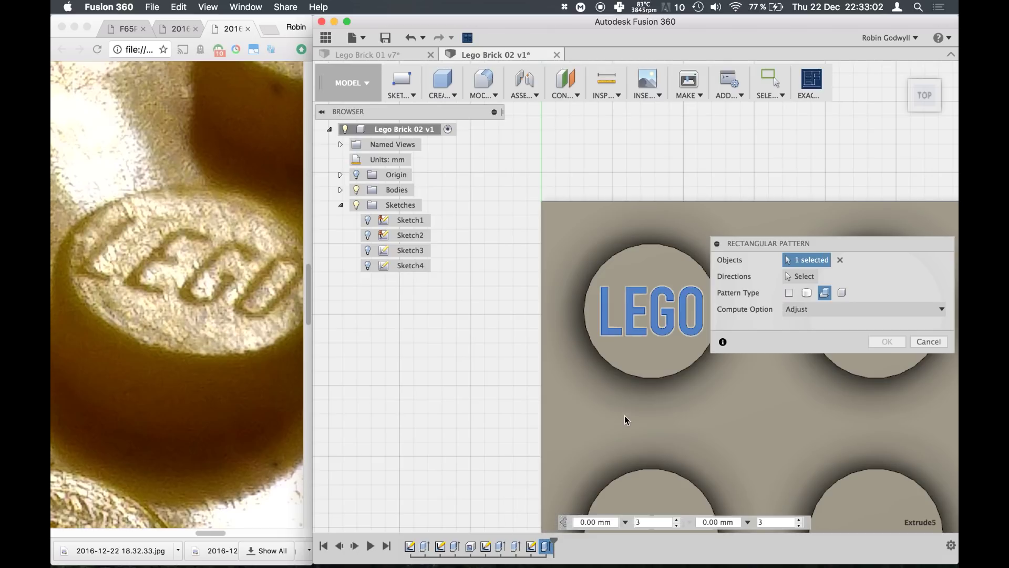
Set the pattern directions along the brick's short and long top edges.
scroll(637, 410, right, 5)
click(800, 277)
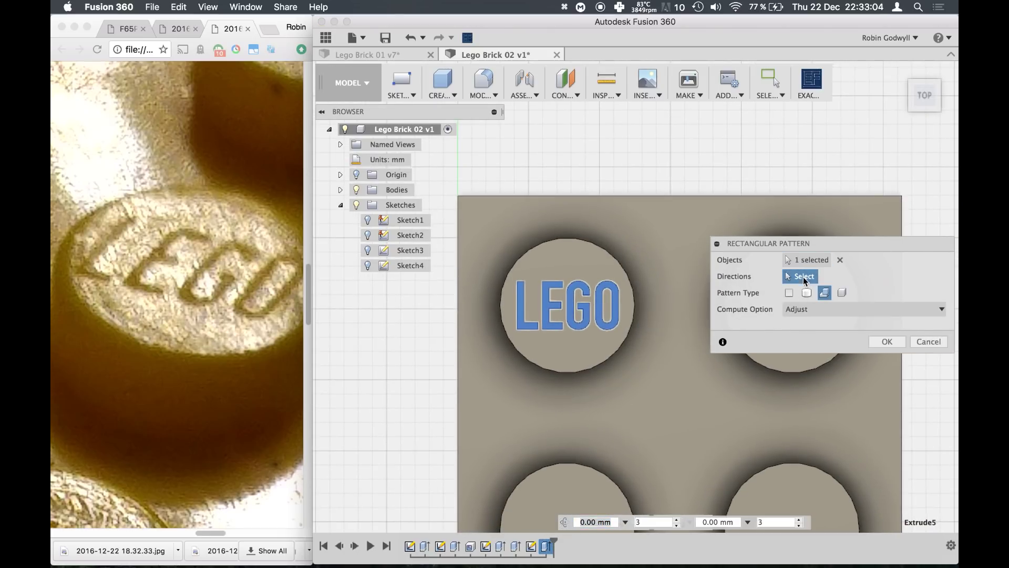
click(678, 196)
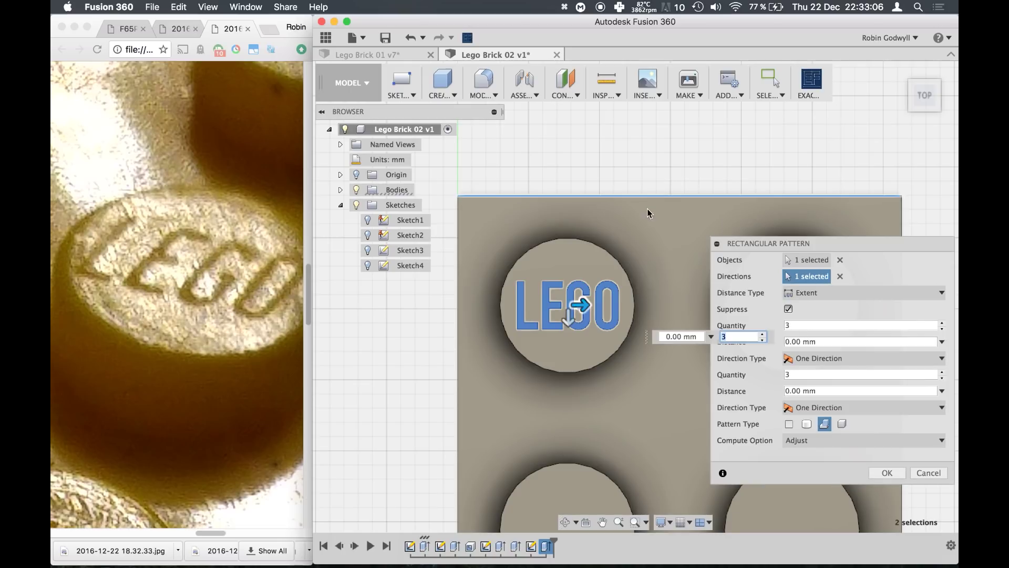
click(457, 301)
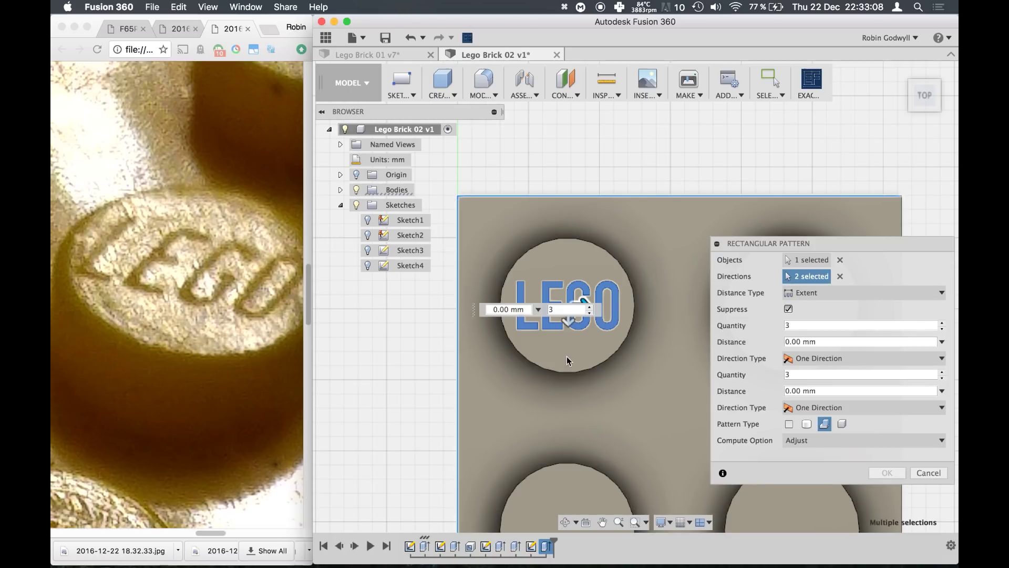
Set the lettering pattern along the brick's length to 4 instances over a 24 mm extent.
scroll(580, 357, up, 3)
scroll(580, 352, down, 5)
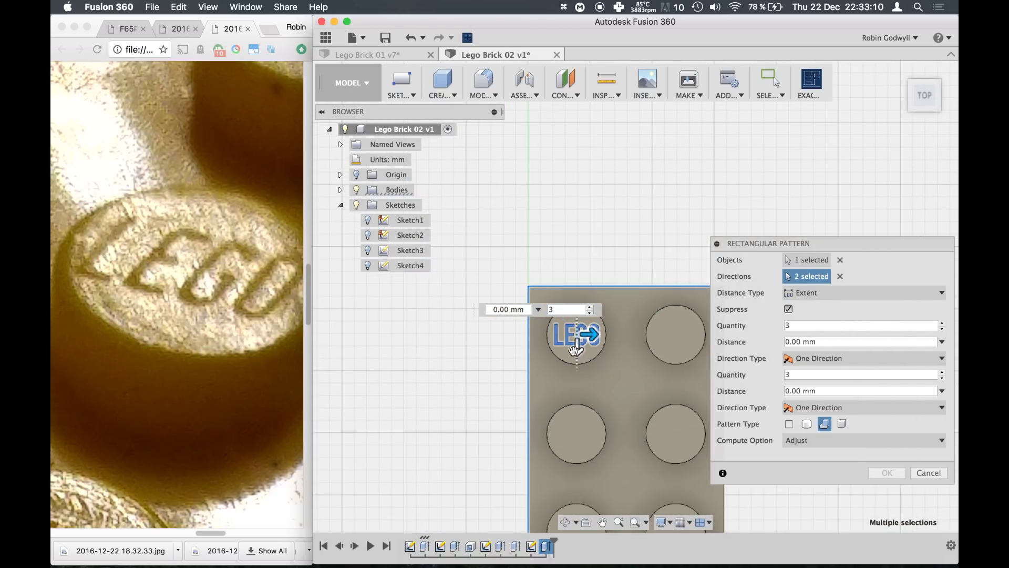
drag(579, 371, 578, 469)
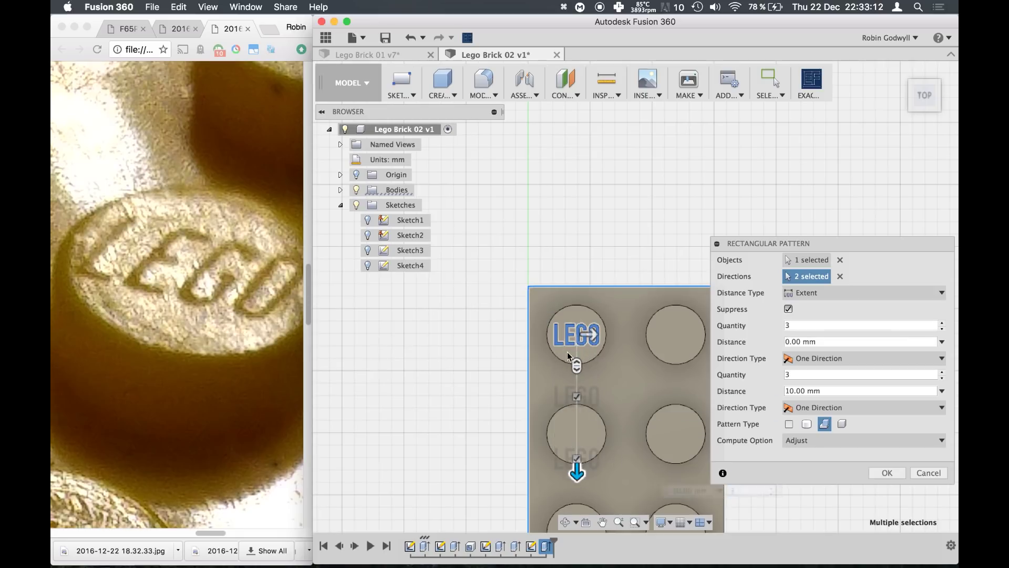
middle_drag(615, 445, 561, 292)
drag(523, 318, 722, 387)
click(680, 397)
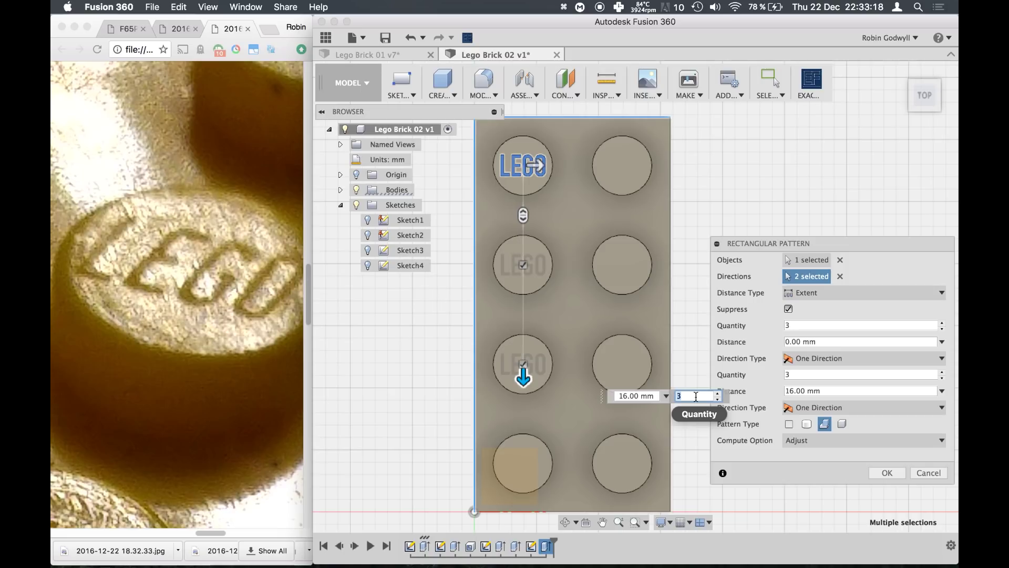
text(4)
drag(523, 380, 523, 476)
Set the pattern across the brick's width to 2 instances over 8 mm and finish the pattern.
drag(534, 165, 627, 171)
click(746, 196)
click(773, 198)
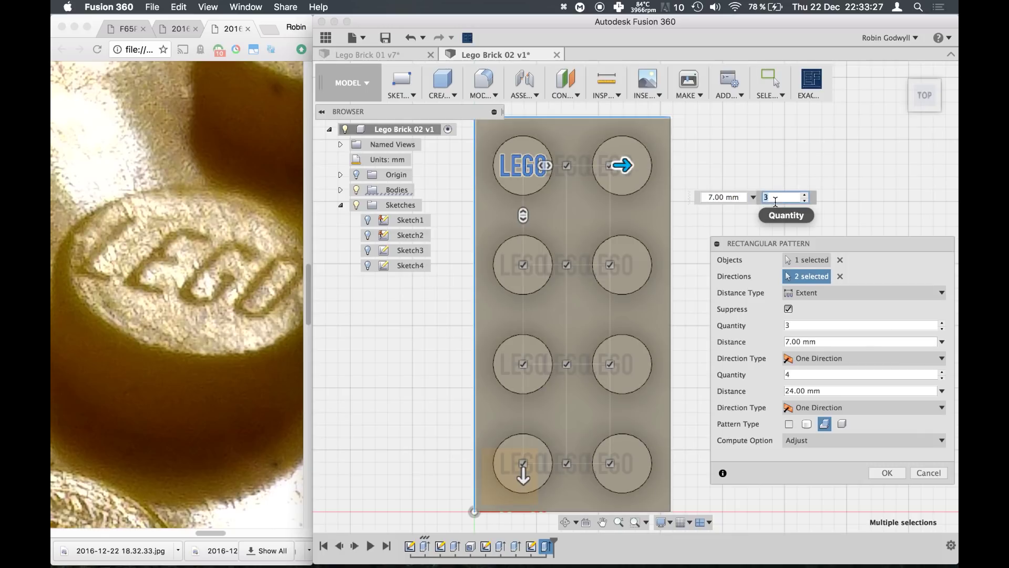
text(2)
drag(630, 165, 641, 168)
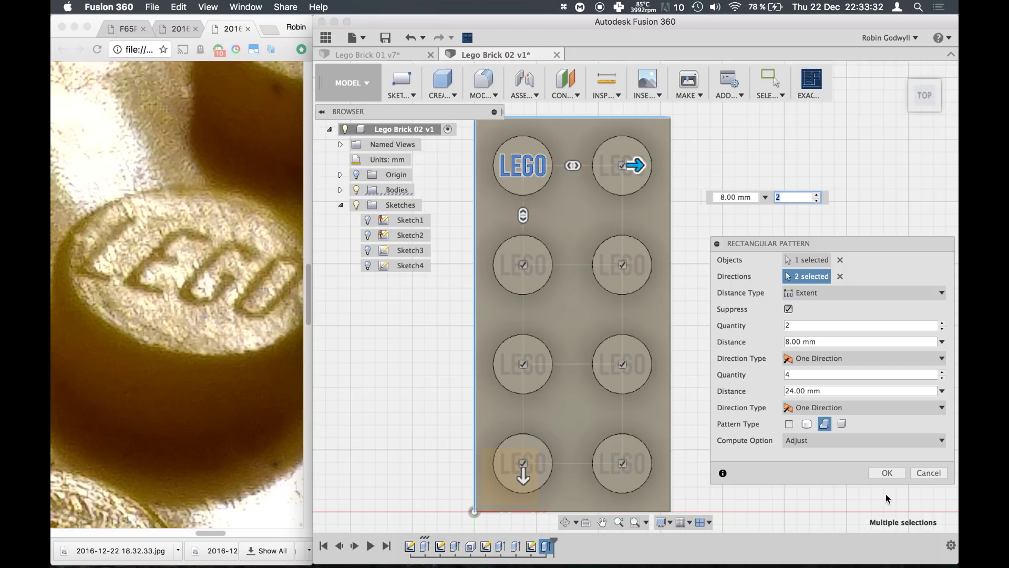
click(887, 473)
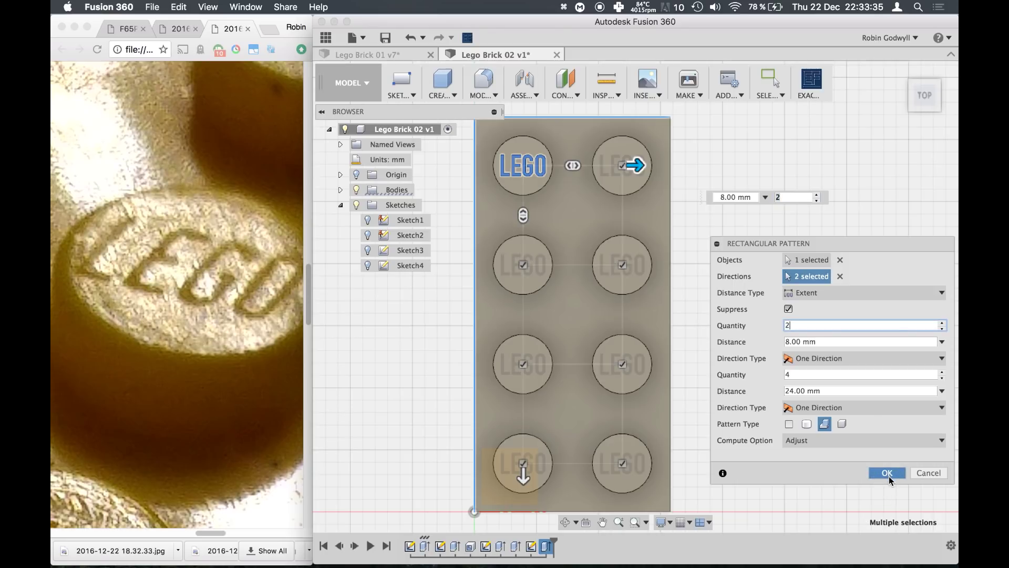
Save the design as a new version with the description User Saved.
shift+middle_drag(773, 396, 560, 281)
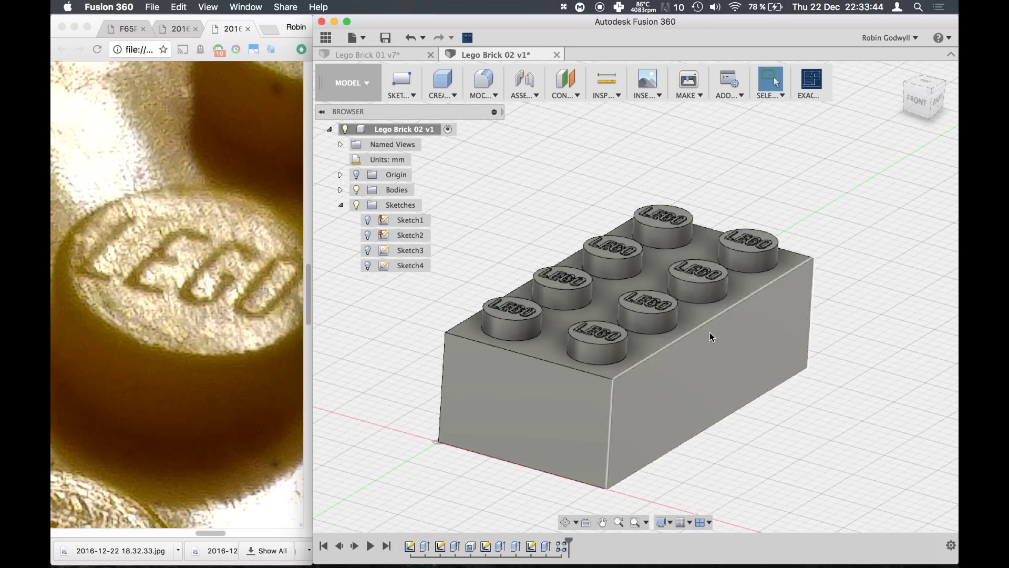
middle_drag(709, 332, 777, 321)
key(super+s)
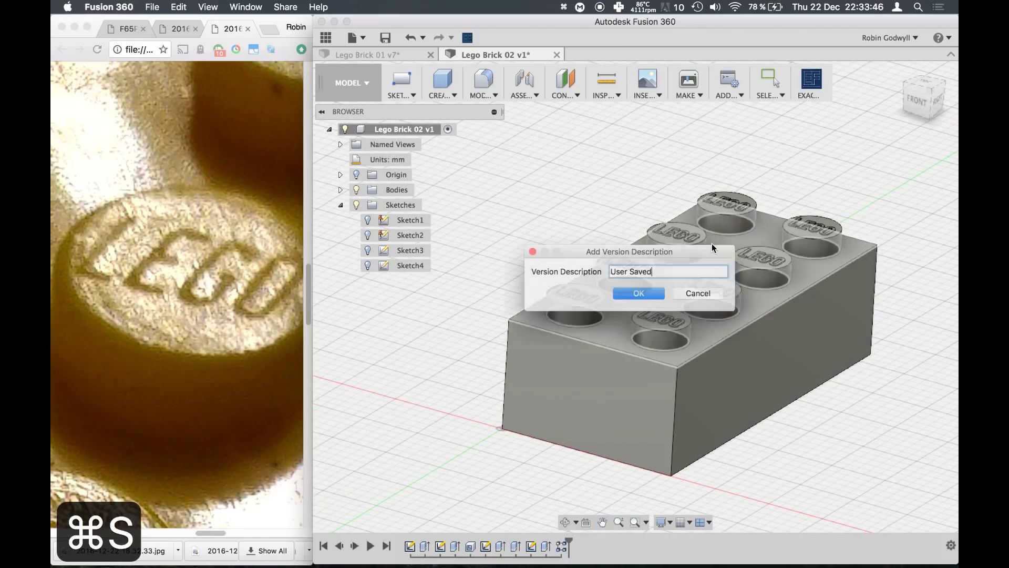
click(657, 294)
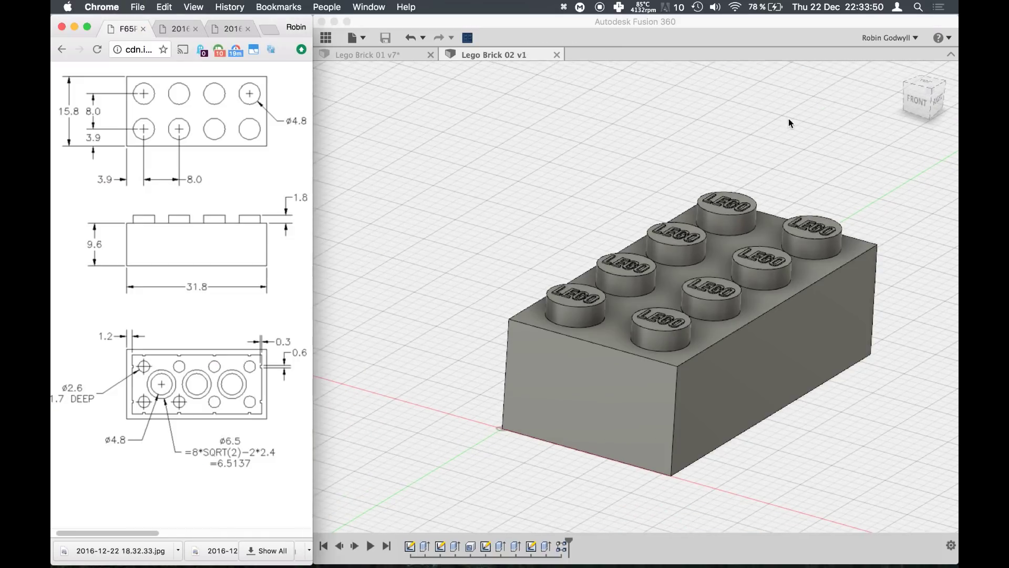
Switch from the Model workspace to the Render workspace.
click(927, 90)
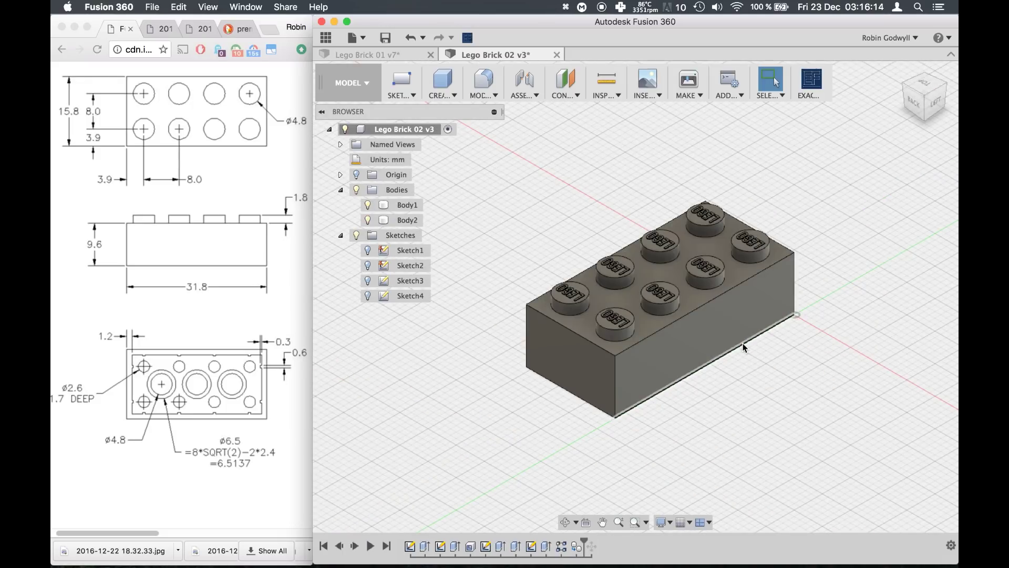
shift+middle_drag(698, 392, 648, 284)
key(F6)
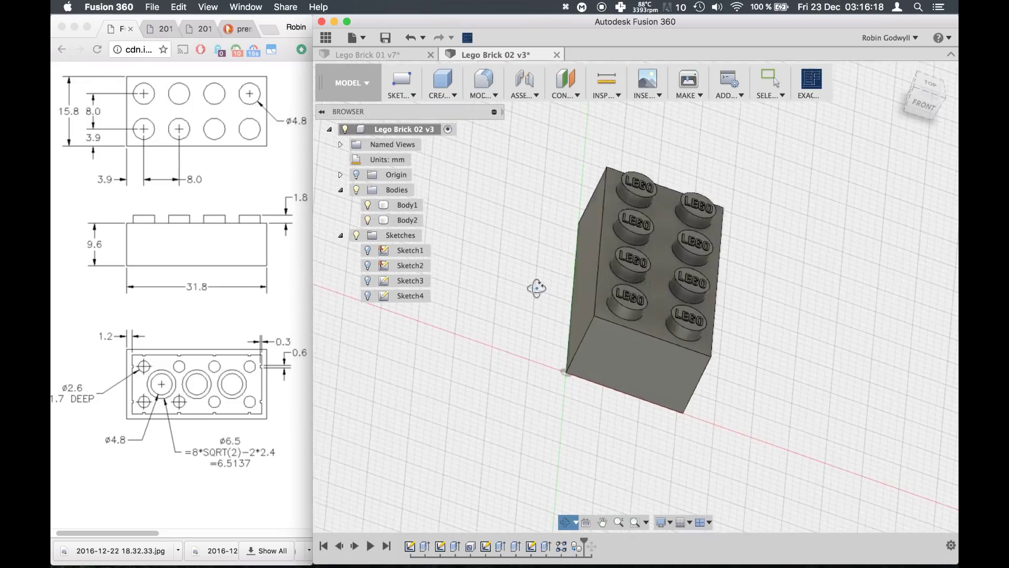
click(332, 81)
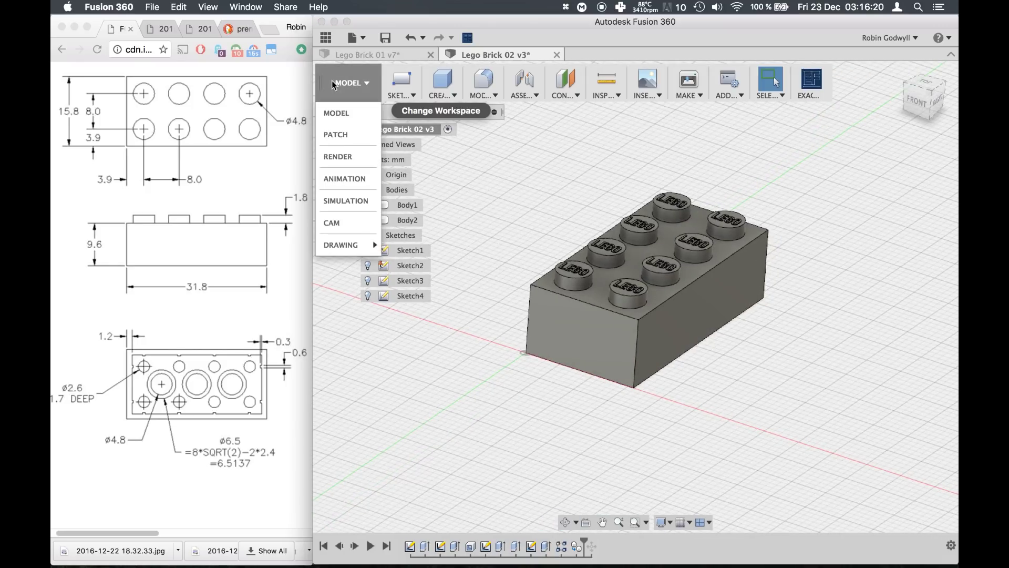
click(342, 156)
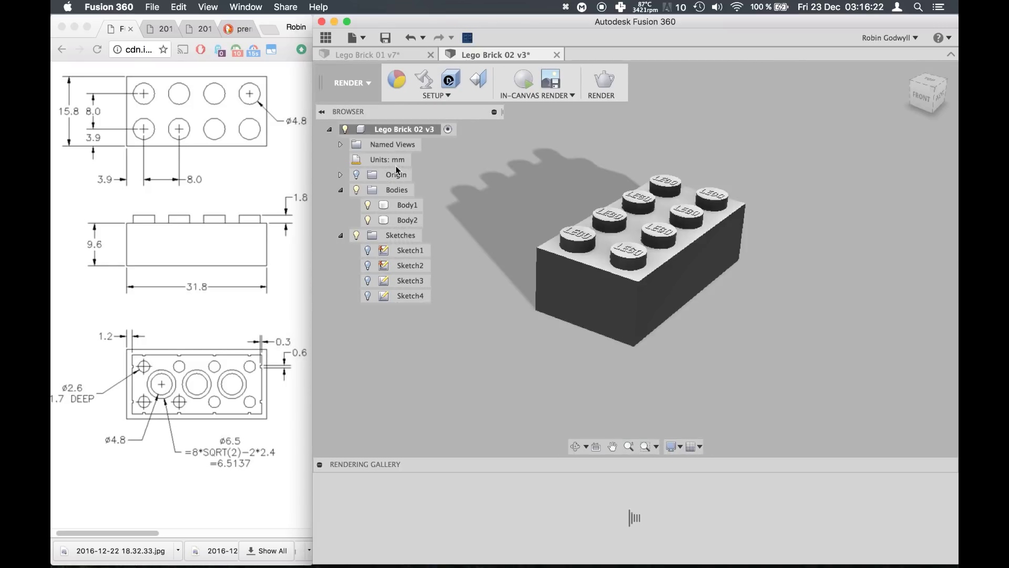
Apply the Plastic - Glossy (Yellow) appearance from the Fusion 360 Appearance Library to the brick body.
click(398, 83)
scroll(767, 387, down, 5)
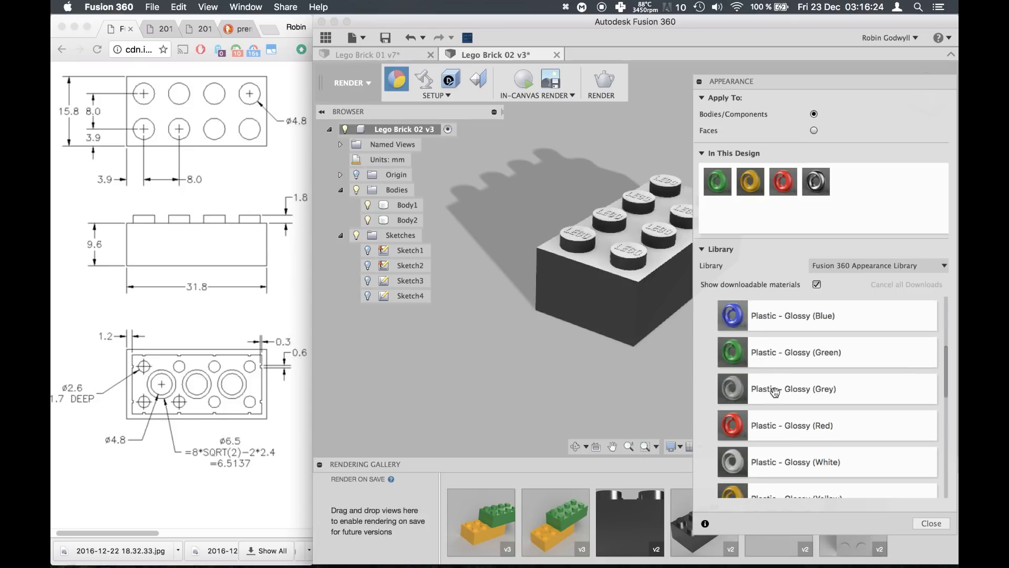
drag(789, 425, 646, 295)
key(F6)
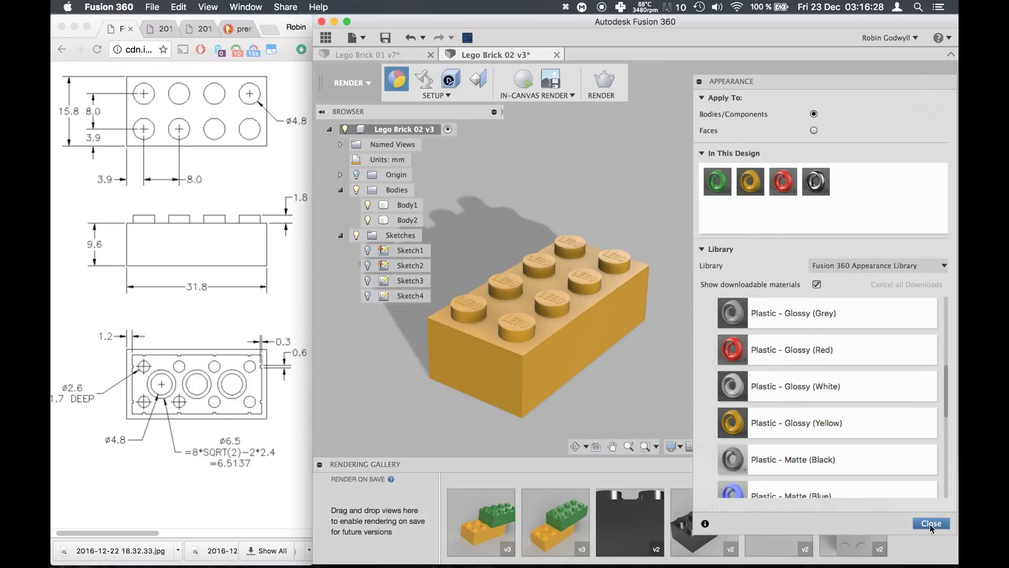
click(931, 524)
middle_drag(744, 383, 804, 337)
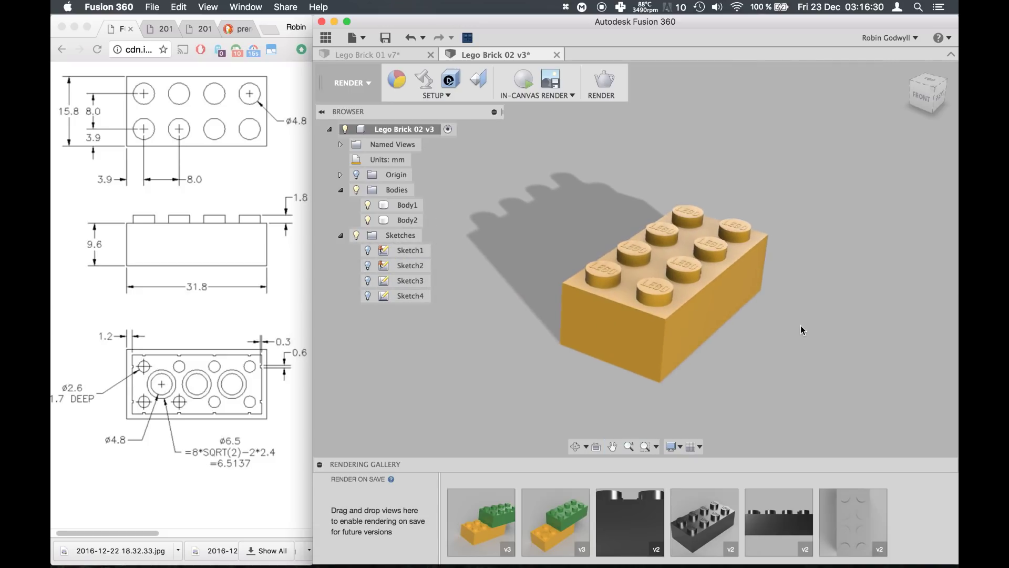
click(933, 92)
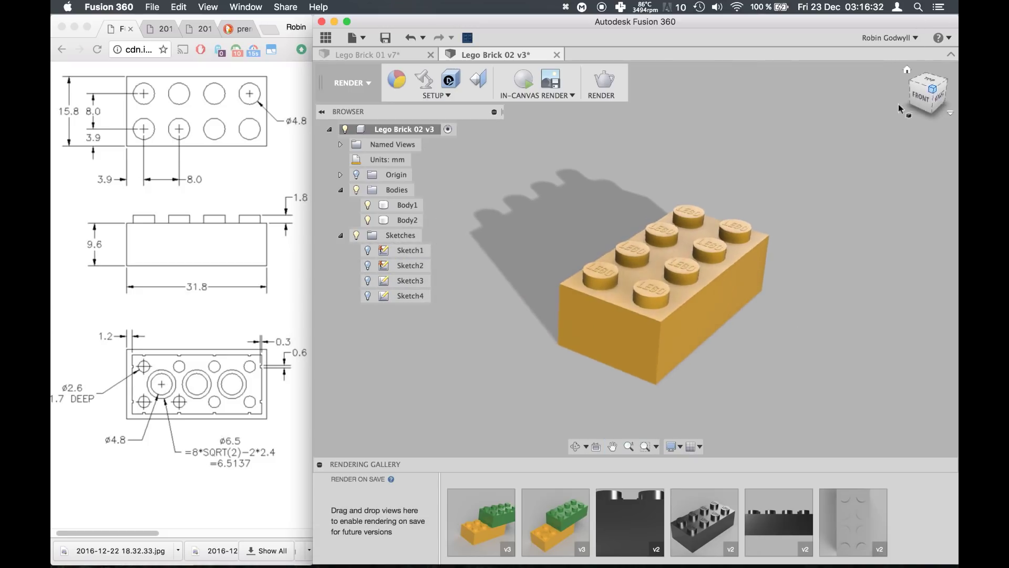